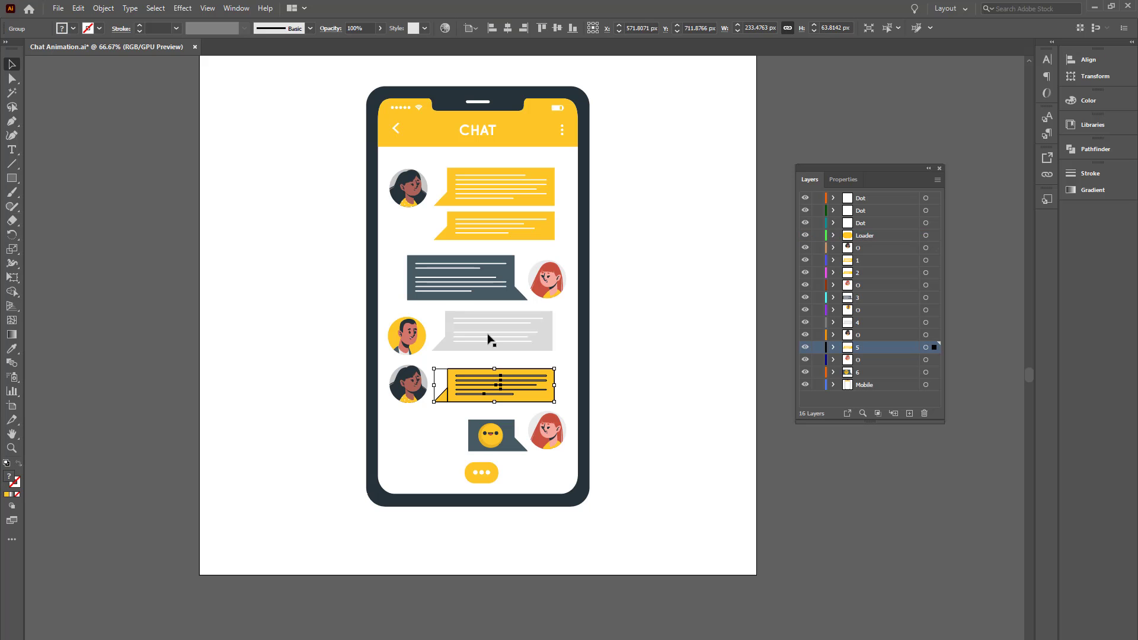
- Hide the Loader layer's dotted bubble in Illustrator and bring up Freepik's free download options
{"action": "left_click", "coordinate": [468, 273]}
{"action": "left_click", "coordinate": [498, 225]}
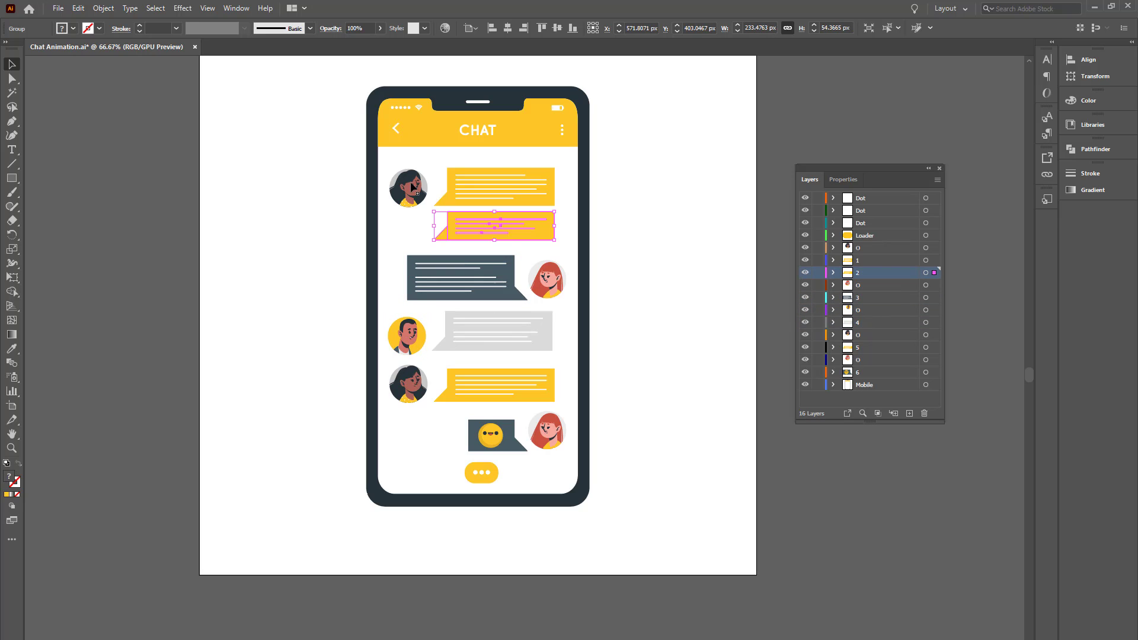
{"action": "left_click", "coordinate": [508, 185]}
{"action": "left_click", "coordinate": [487, 476]}
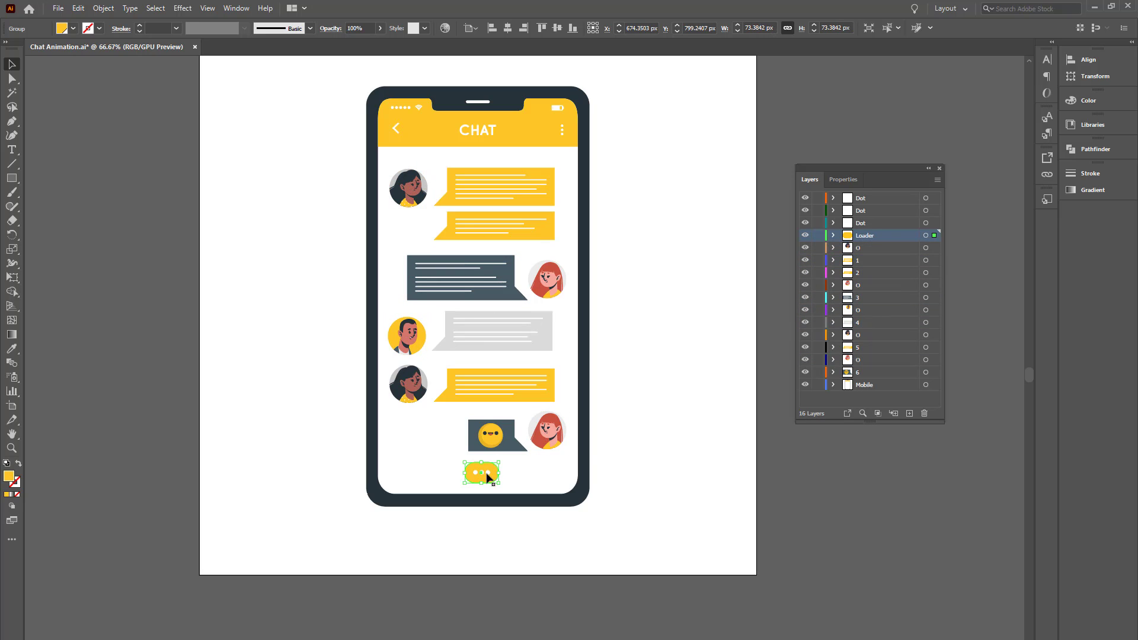
{"action": "left_click", "coordinate": [806, 236]}
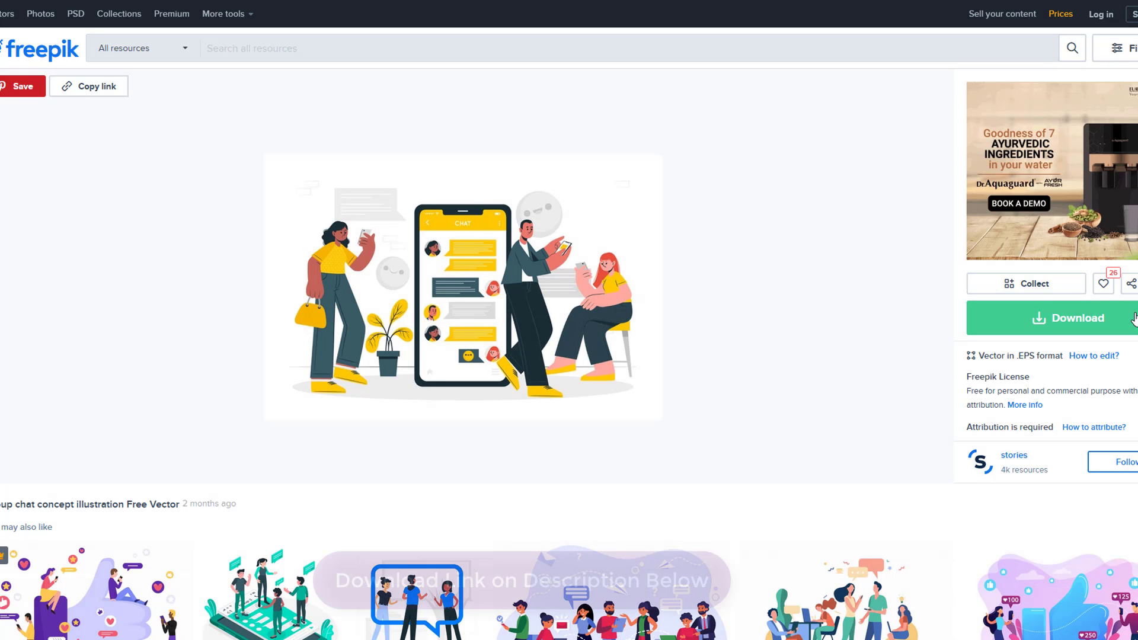
{"action": "left_click", "coordinate": [1132, 318]}
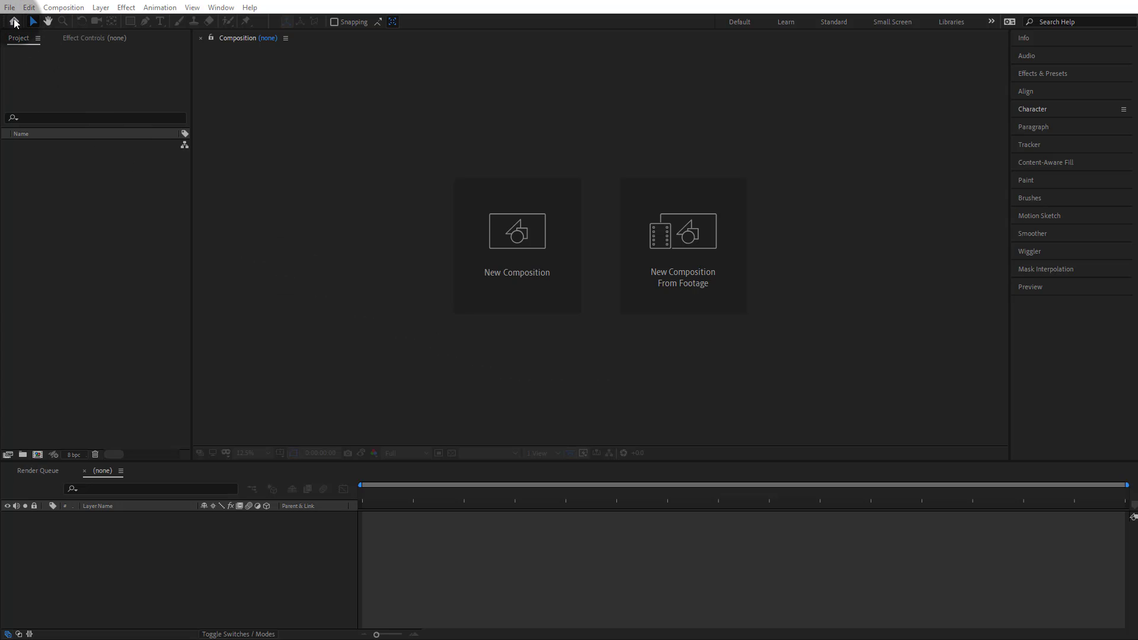
- Import Chat Animation.ai as a composition with Retain Layer Sizes
{"action": "left_click", "coordinate": [10, 7]}
{"action": "mouse_move", "coordinate": [162, 173]}
{"action": "left_click", "coordinate": [237, 172]}
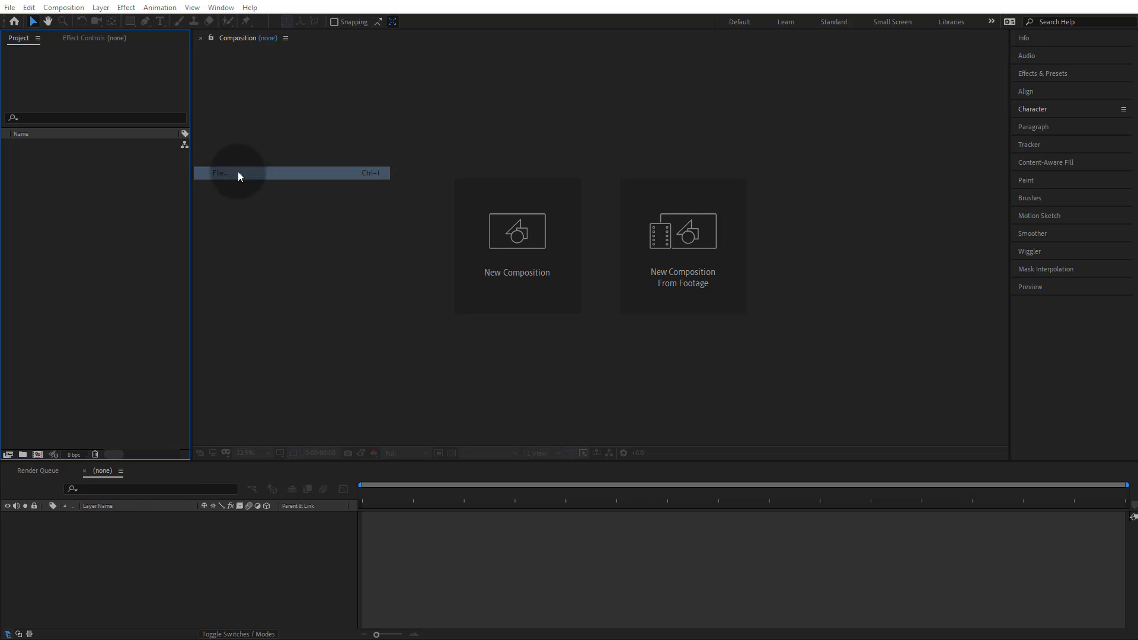
{"action": "left_click", "coordinate": [495, 157]}
{"action": "left_click", "coordinate": [509, 390]}
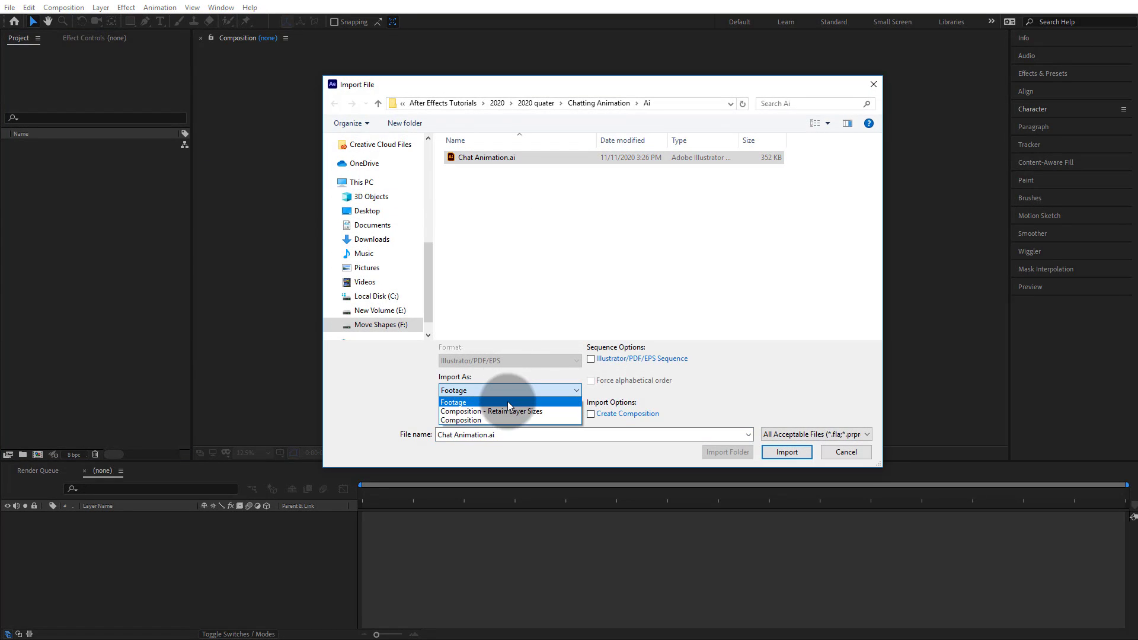
{"action": "left_click", "coordinate": [507, 407]}
{"action": "left_click", "coordinate": [773, 450]}
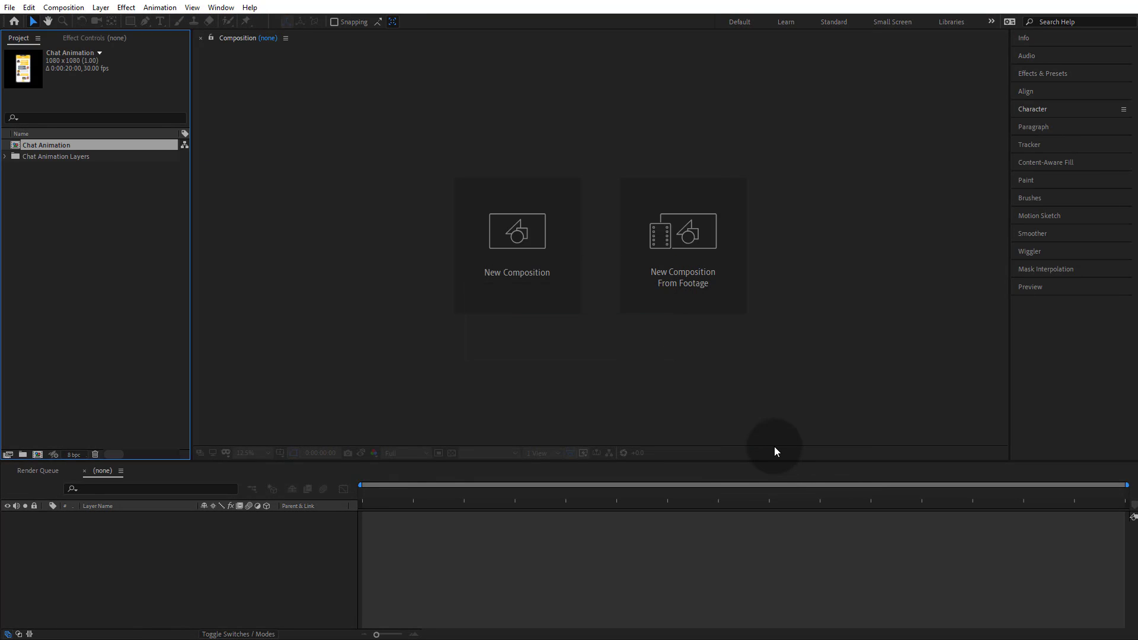
- Open the Chat Animation composition, view it at 100%, and pan to the lower bubbles
{"action": "double_click", "coordinate": [55, 147]}
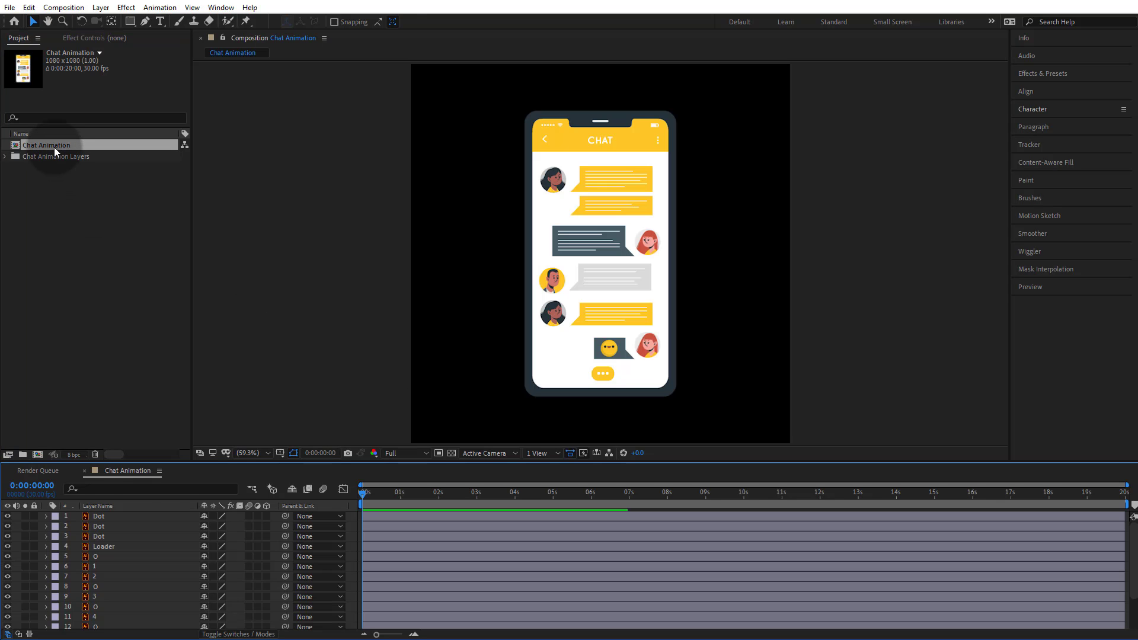
{"action": "left_click", "coordinate": [265, 452]}
{"action": "left_click", "coordinate": [259, 363]}
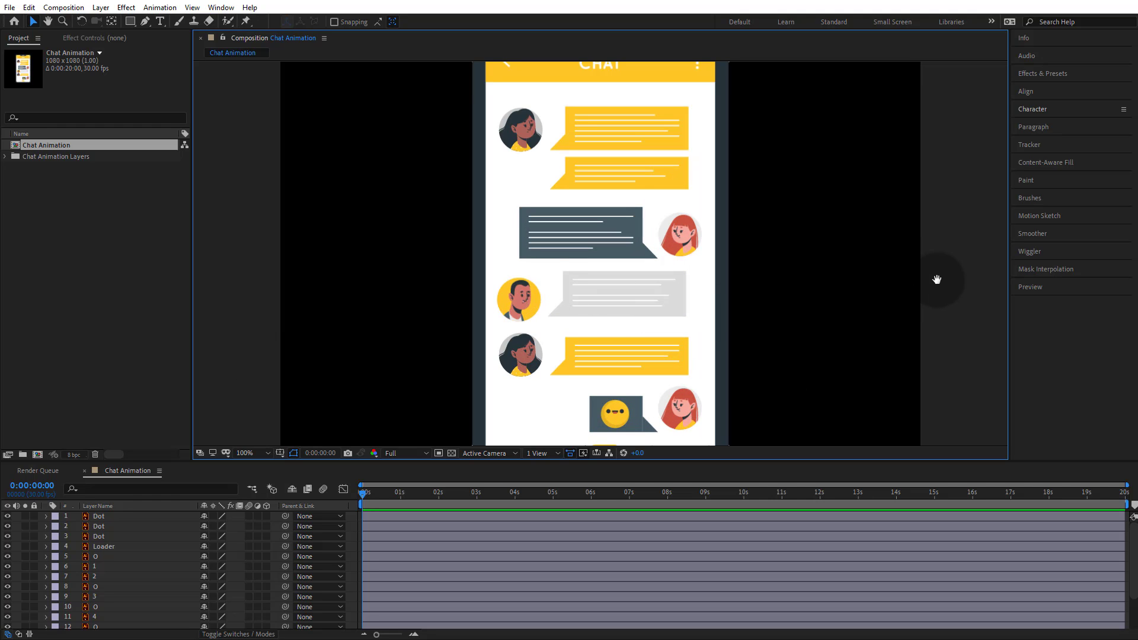
{"action": "left_click_drag", "start_coordinate": [936, 279], "coordinate": [925, 245]}
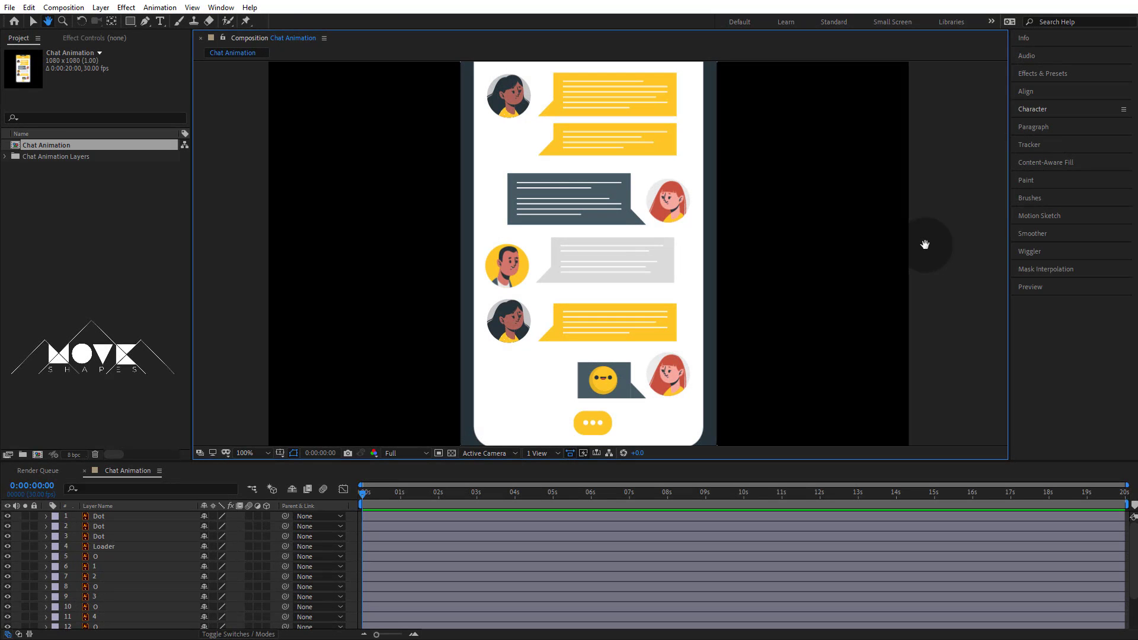
- Pre-compose the three Dot layers as 'Loading Dots' and lock that layer
{"action": "key", "text": "v"}
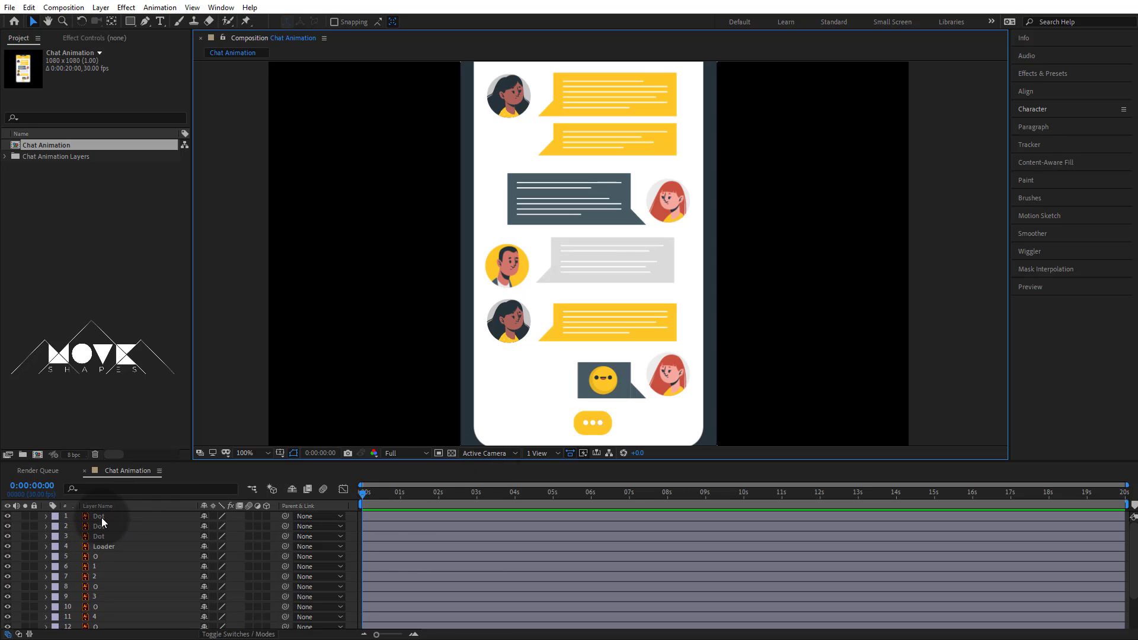
{"action": "left_click", "coordinate": [101, 517]}
{"action": "left_click", "coordinate": [105, 535], "text": "shift"}
{"action": "right_click", "coordinate": [146, 531]}
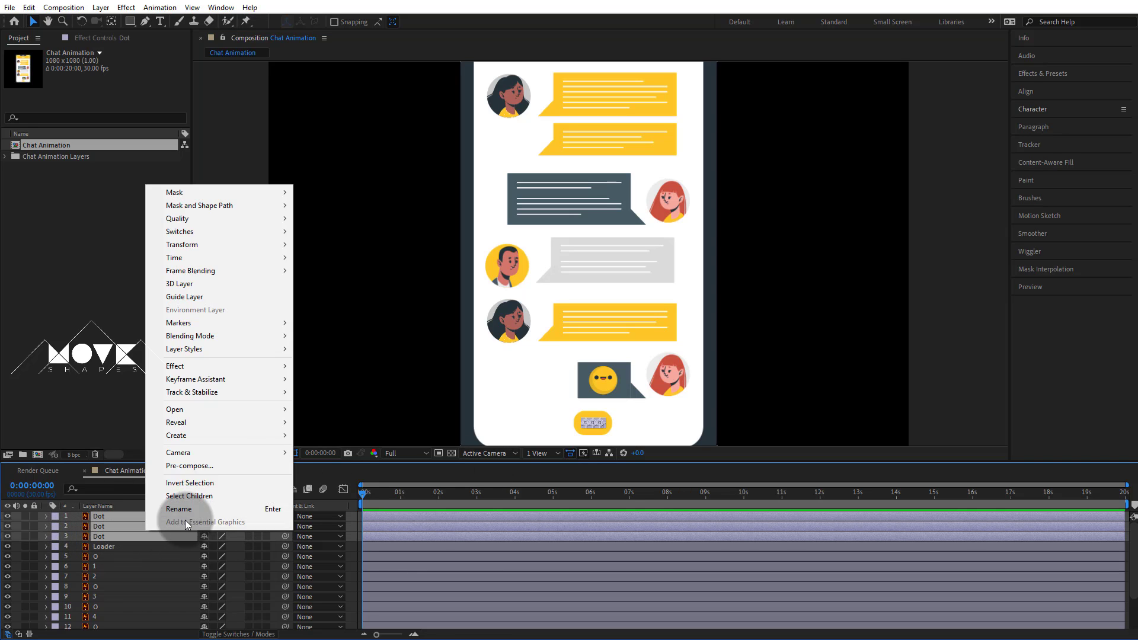
{"action": "left_click", "coordinate": [189, 466]}
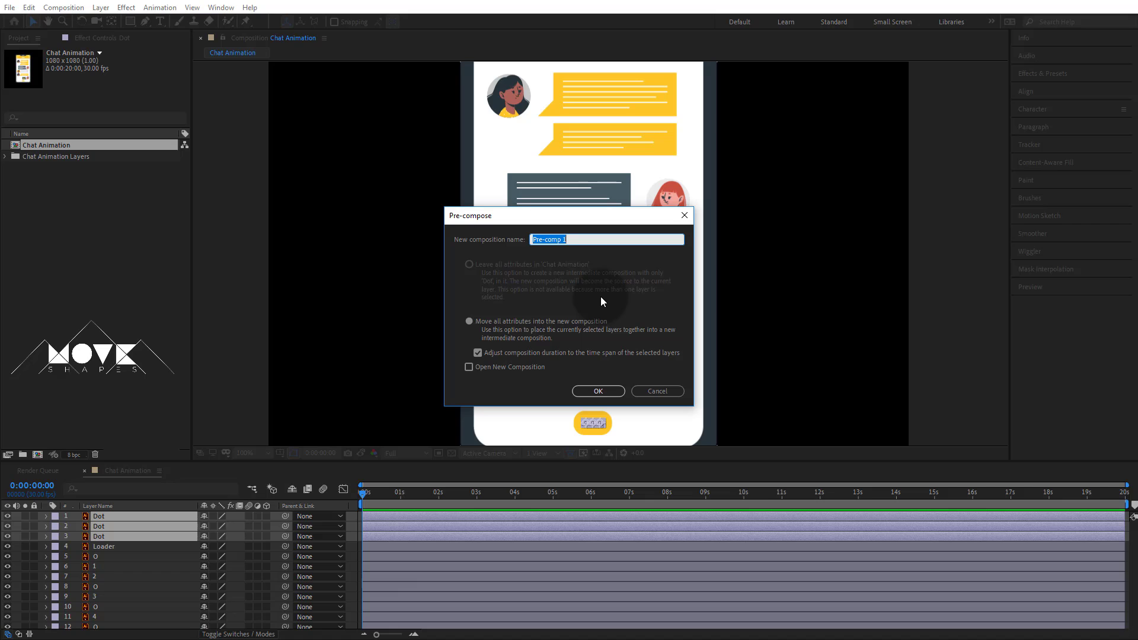
{"action": "type", "text": "Loading "}
{"action": "type", "text": "Dots"}
{"action": "key", "text": "Return"}
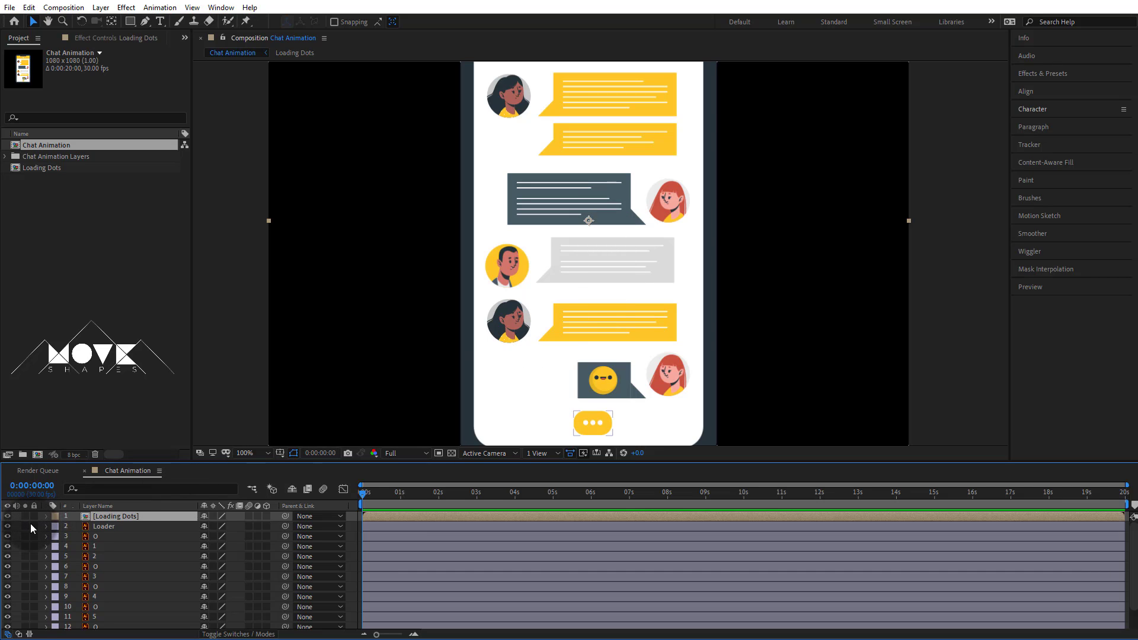
{"action": "left_click", "coordinate": [34, 517]}
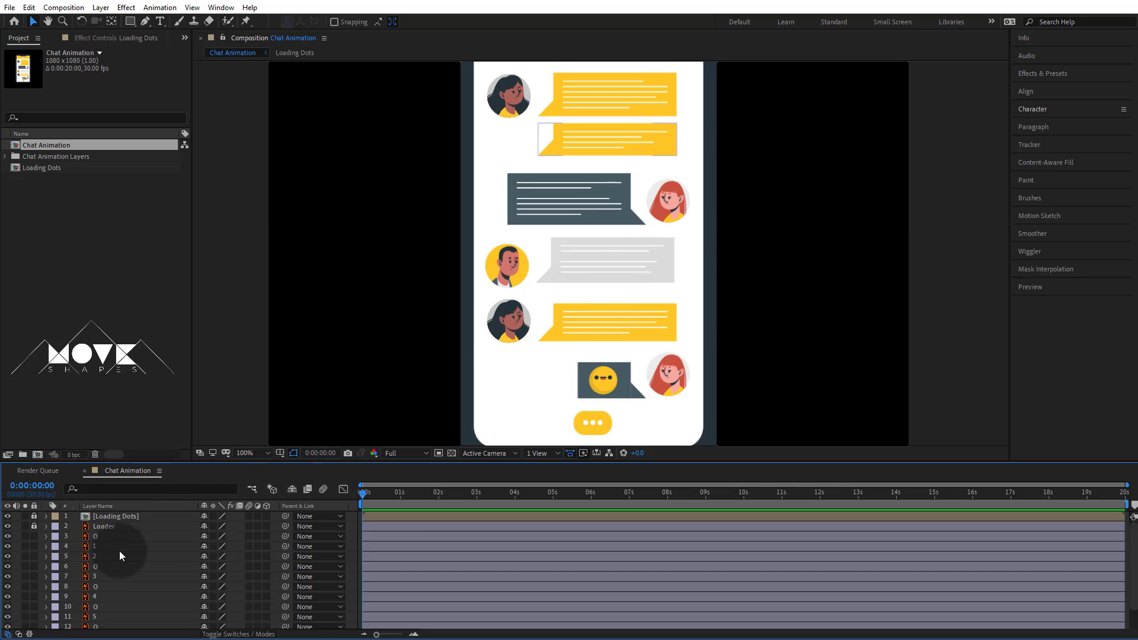
- Pre-compose chat layers 3–13 into a Chat precomp and lock it
{"action": "left_click", "coordinate": [101, 536]}
{"action": "scroll", "coordinate": [111, 568], "scroll_direction": "down", "scroll_amount": 2}
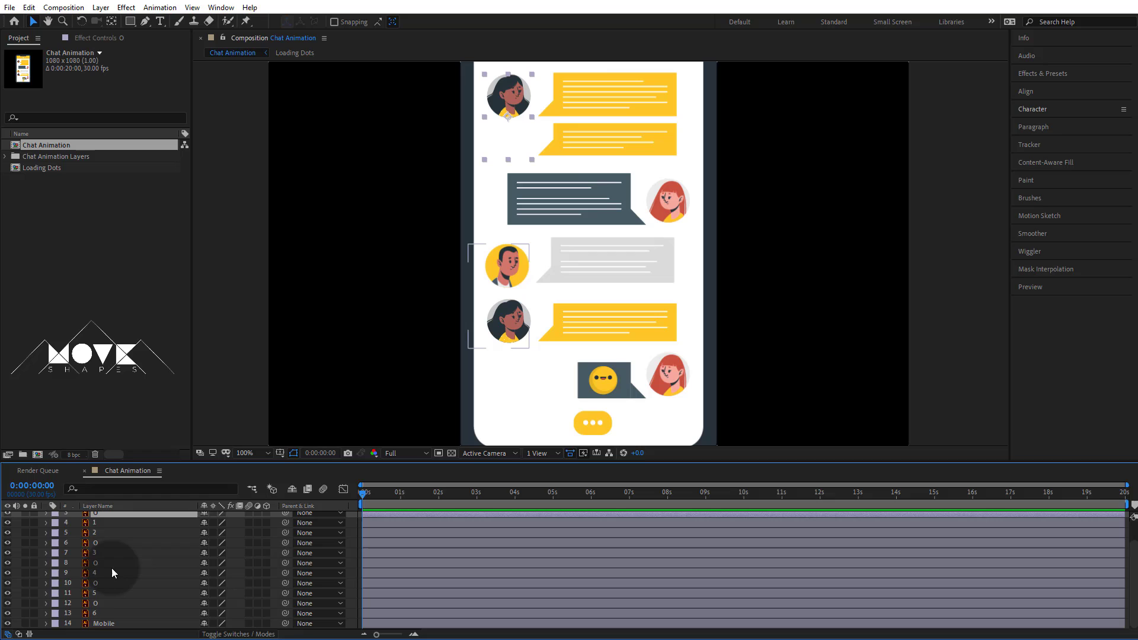
{"action": "left_click", "coordinate": [106, 611], "text": "shift"}
{"action": "right_click", "coordinate": [140, 593]}
{"action": "left_click", "coordinate": [175, 537]}
{"action": "type", "text": "Cha"}
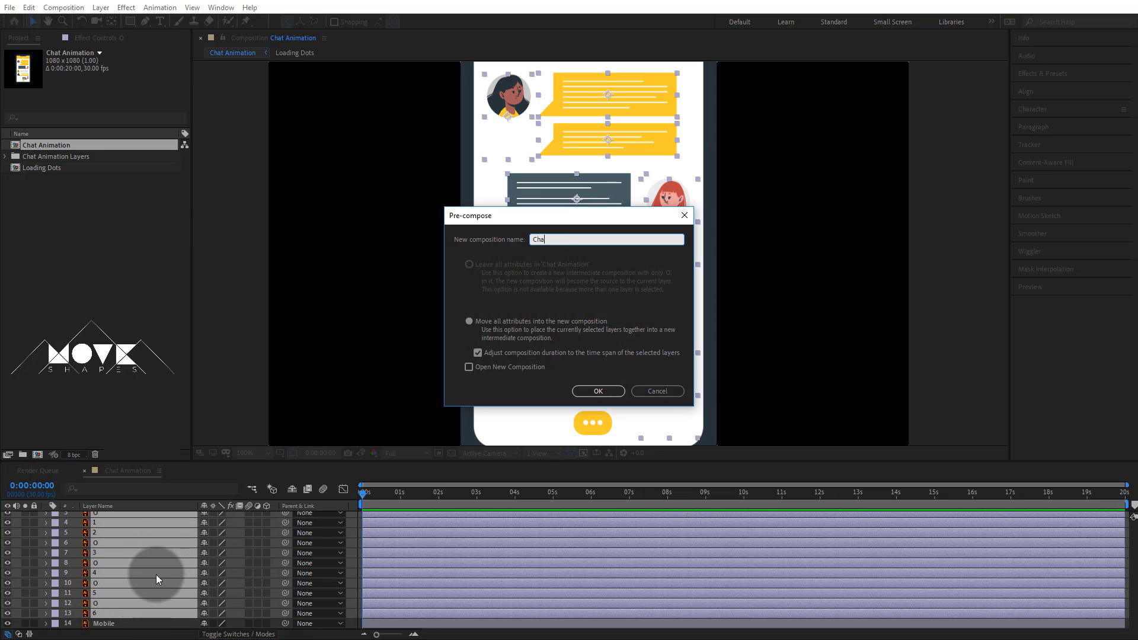
{"action": "type", "text": "t"}
{"action": "key", "text": "Return"}
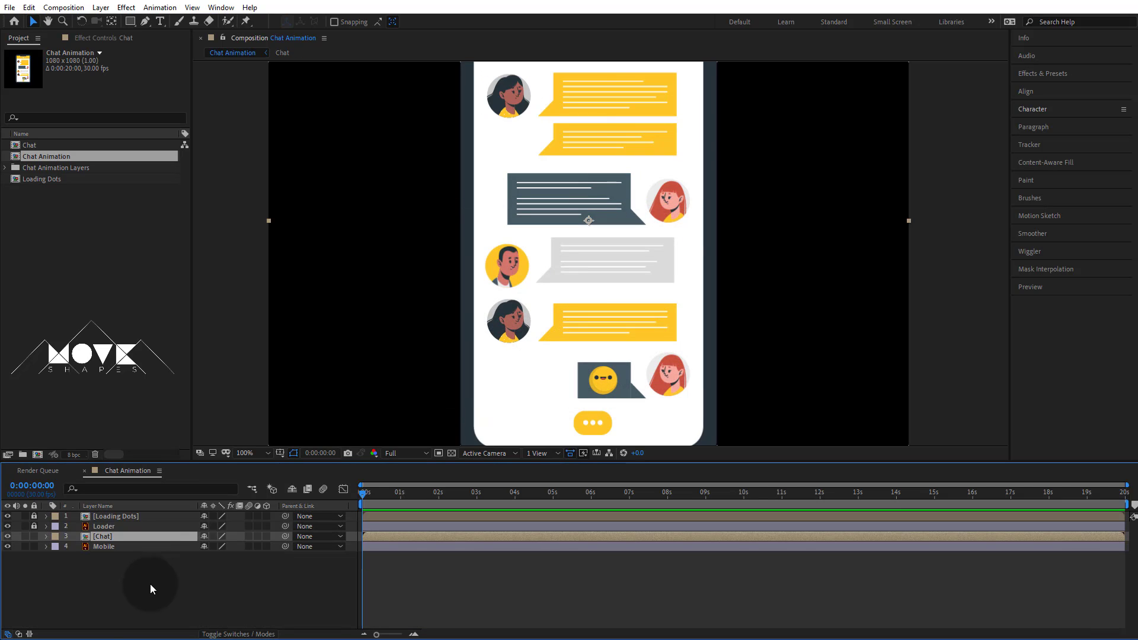
{"action": "left_click", "coordinate": [75, 606]}
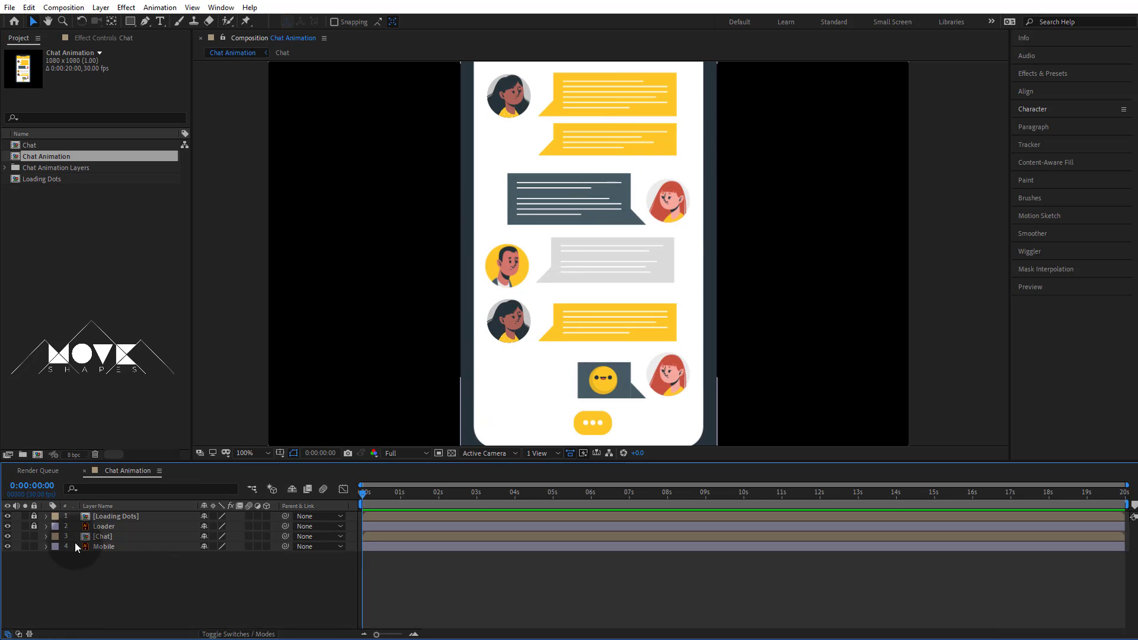
{"action": "left_click", "coordinate": [33, 535]}
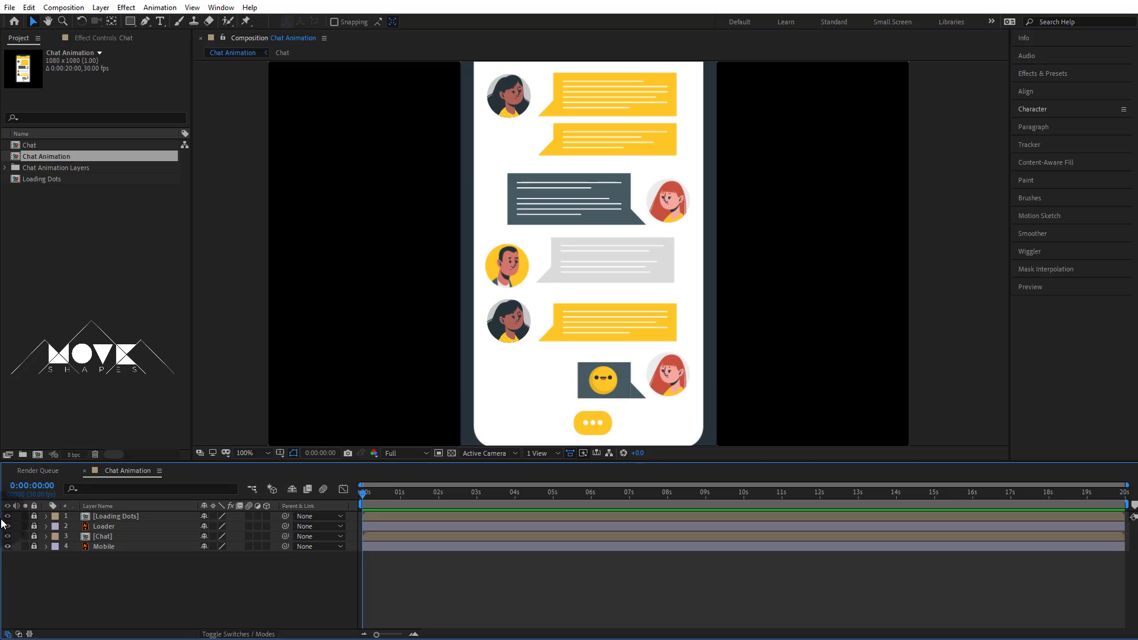
- In Loading Dots, set the three dots to Y 879.1 and key their starting Position
{"action": "double_click", "coordinate": [103, 517]}
{"action": "scroll", "coordinate": [594, 346], "scroll_direction": "up", "scroll_amount": 5}
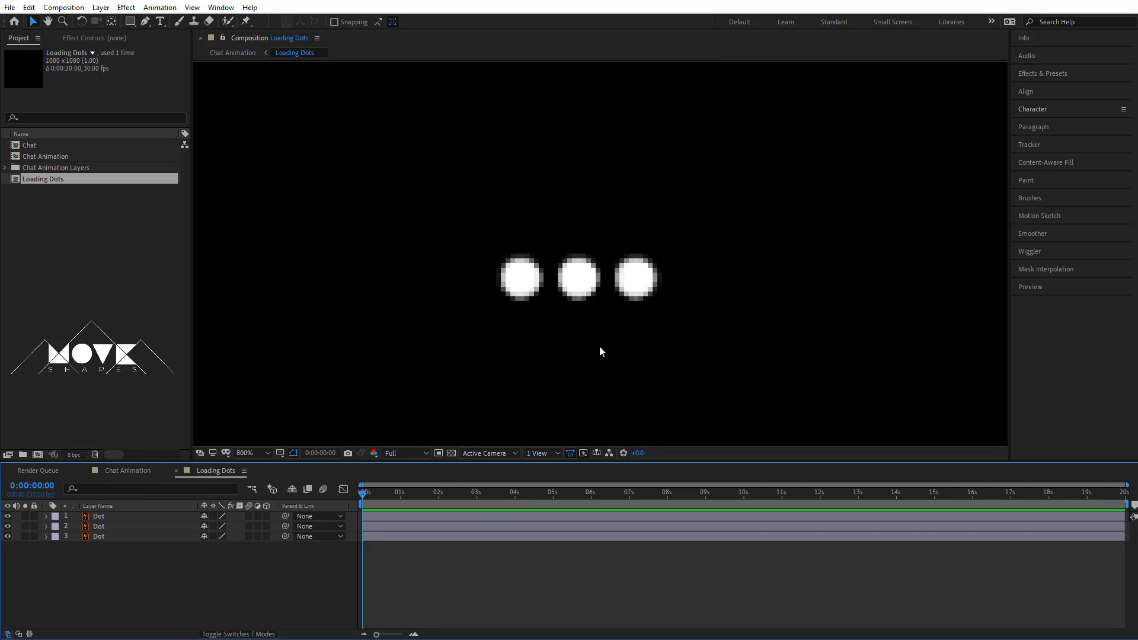
{"action": "left_click", "coordinate": [94, 516]}
{"action": "left_click", "coordinate": [99, 536], "text": "shift"}
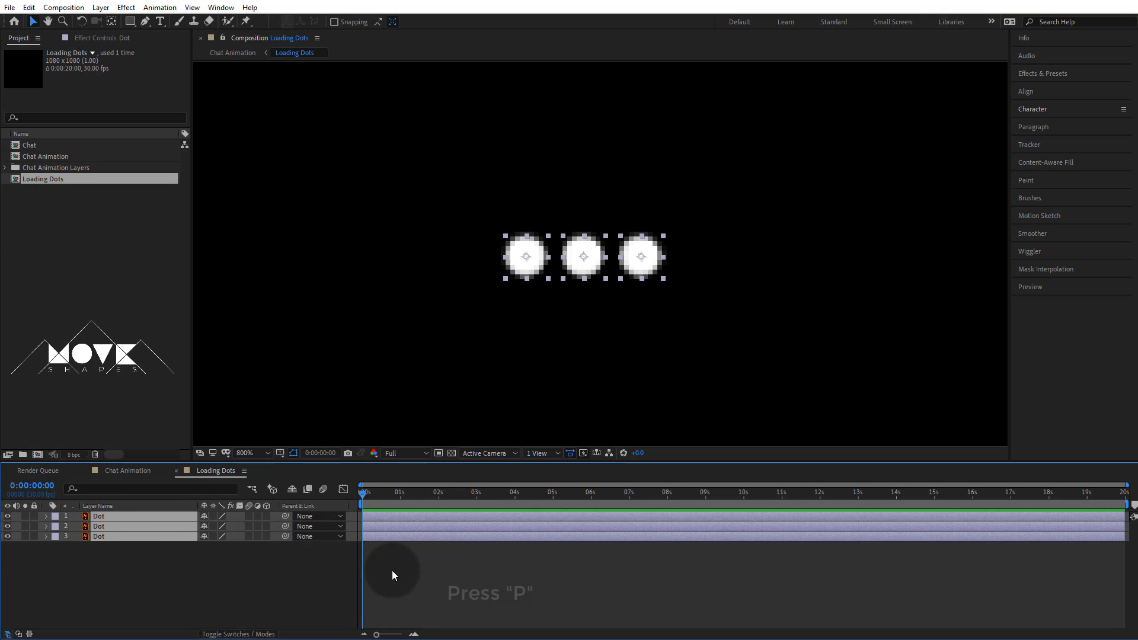
{"action": "key", "text": "p"}
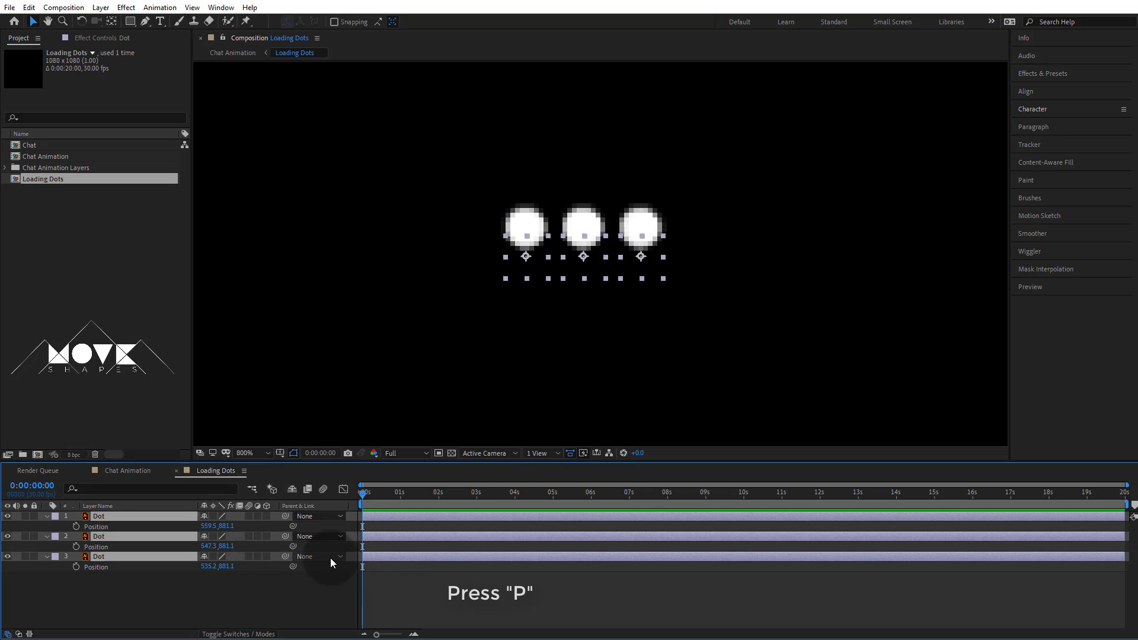
{"action": "left_click_drag", "start_coordinate": [228, 526], "coordinate": [250, 531]}
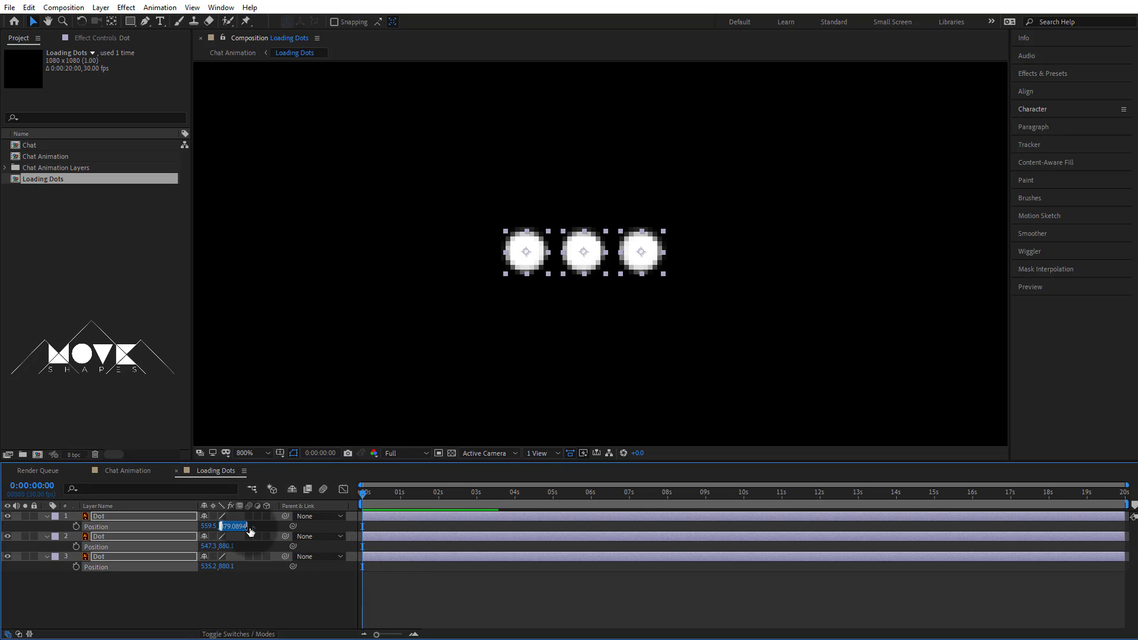
{"action": "left_click", "coordinate": [76, 527]}
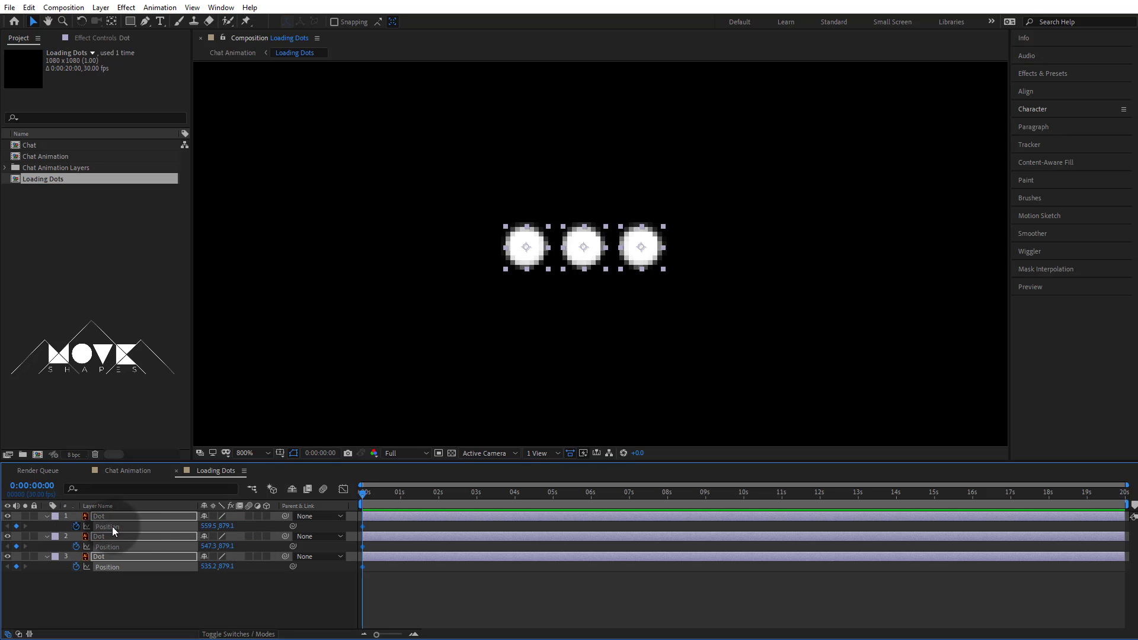
- At frame 11, move the dots down to Y 883.1, adding Position keyframes
{"action": "left_click_drag", "start_coordinate": [376, 634], "coordinate": [392, 635]}
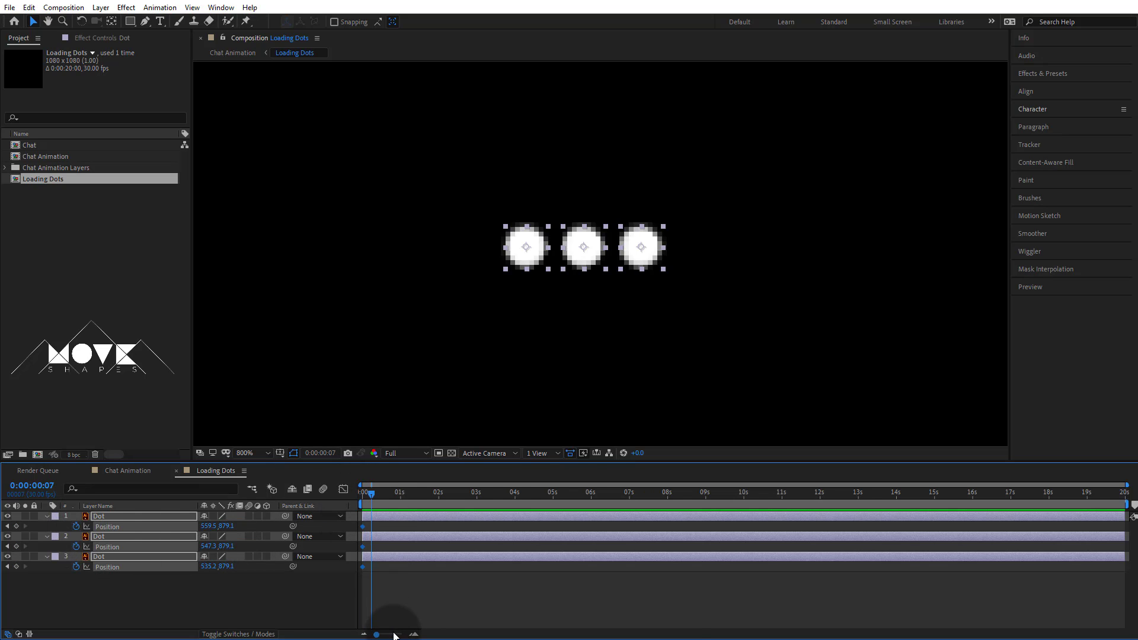
{"action": "left_click", "coordinate": [392, 501]}
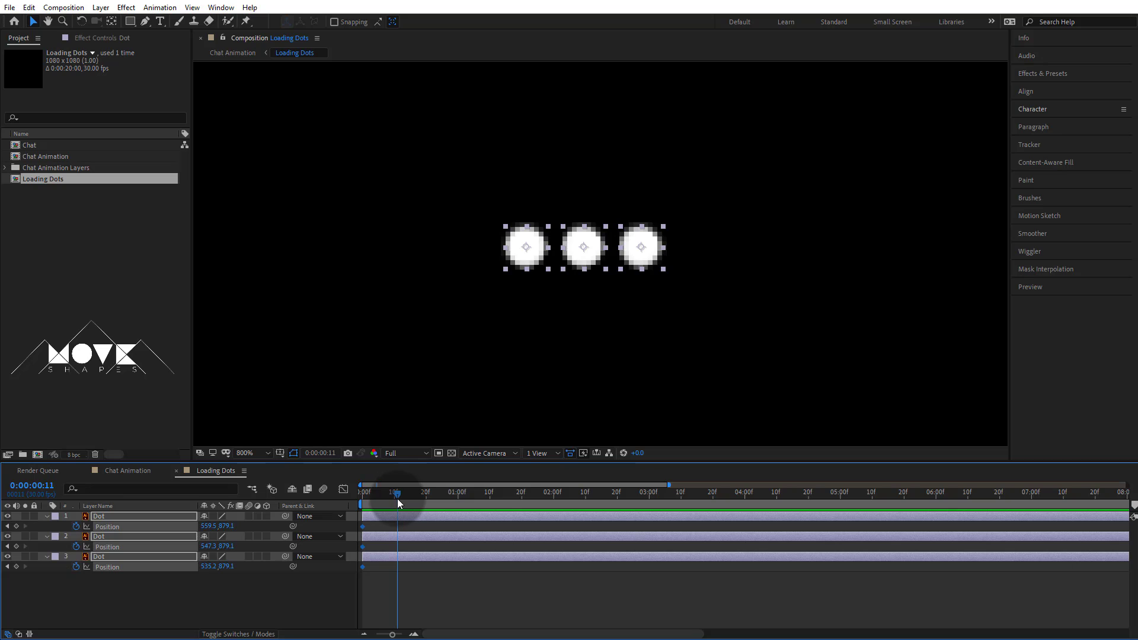
{"action": "left_click_drag", "start_coordinate": [228, 526], "coordinate": [233, 527]}
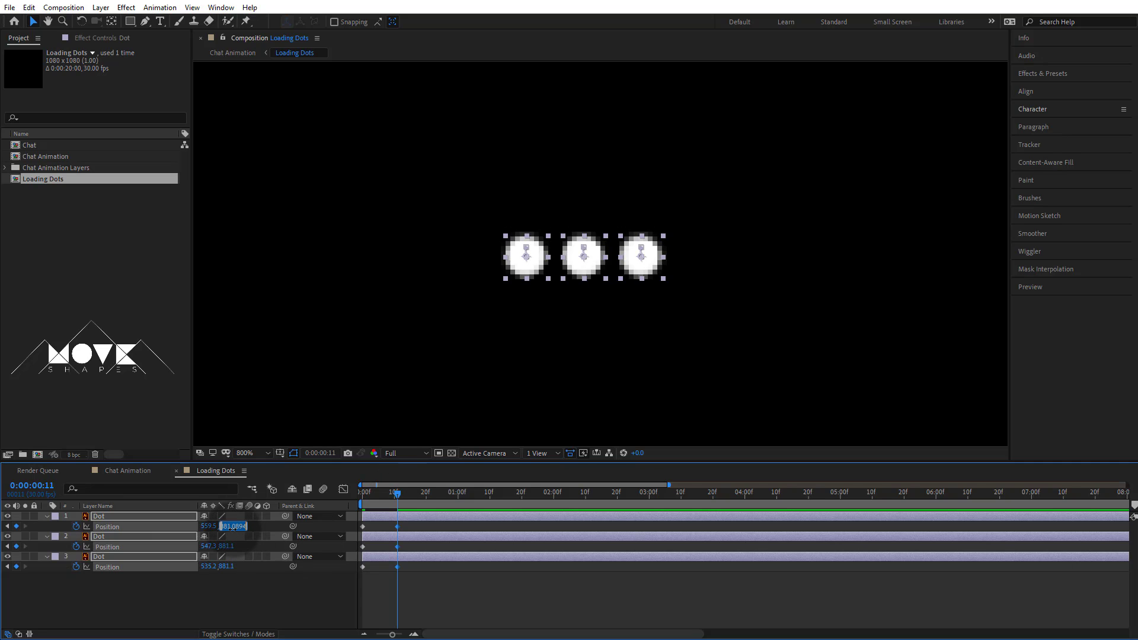
{"action": "key", "text": "Up"}
{"action": "key", "text": "Up"}
{"action": "left_click", "coordinate": [399, 498]}
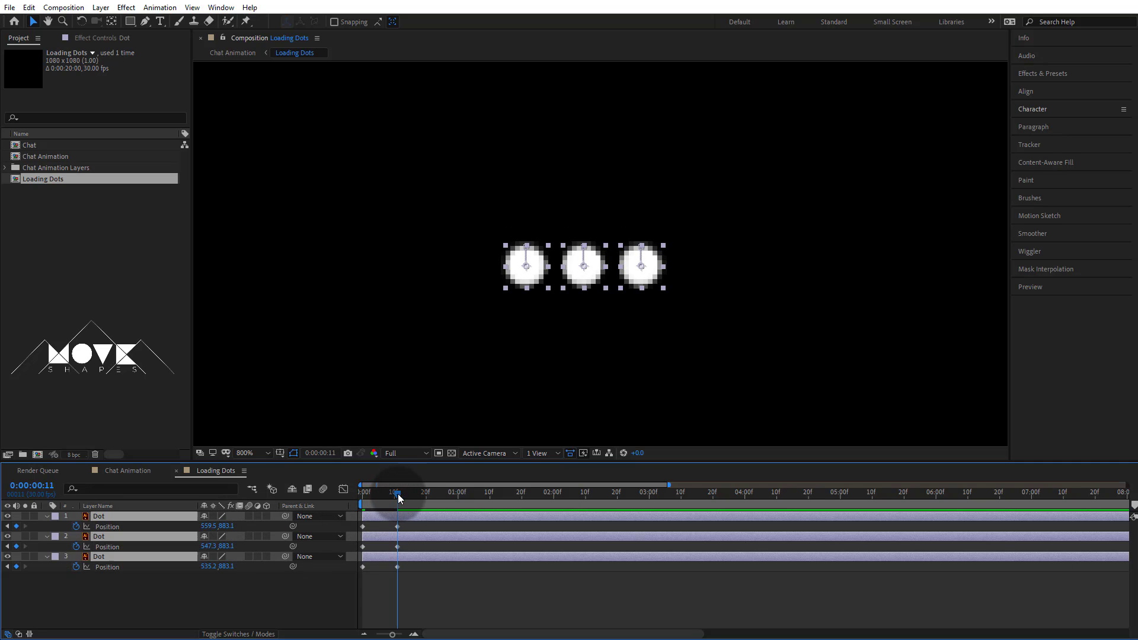
- At frame 21, raise each dot back to its starting height, then select all keyframes
{"action": "left_click_drag", "start_coordinate": [398, 498], "coordinate": [430, 504]}
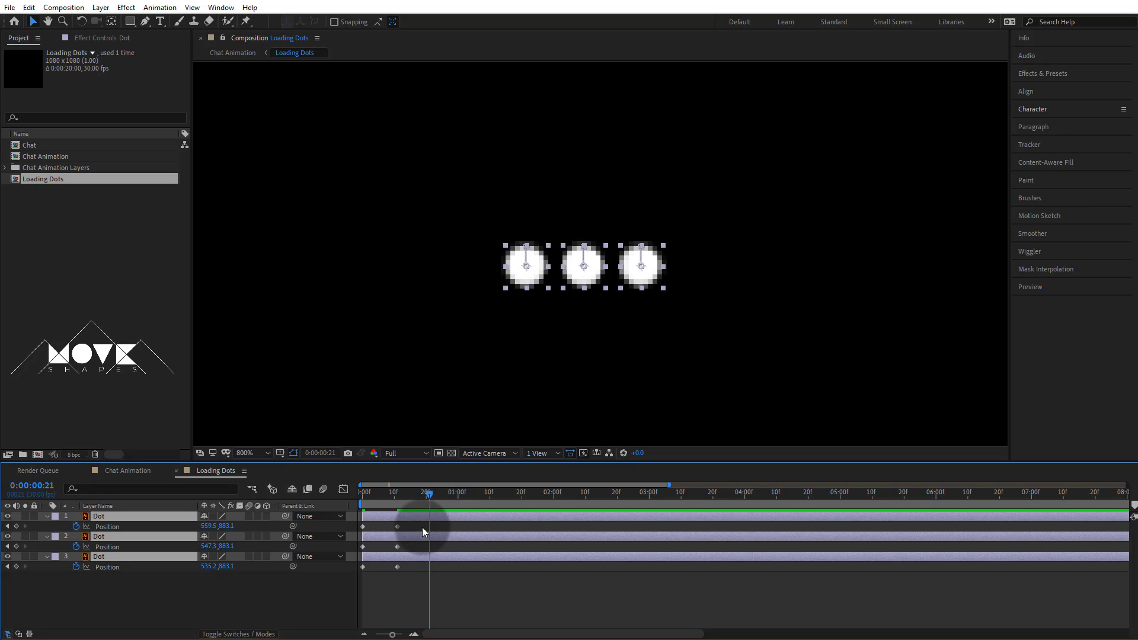
{"action": "left_click", "coordinate": [362, 526]}
{"action": "key", "text": "Up"}
{"action": "key", "text": "Up"}
{"action": "key", "text": "Up"}
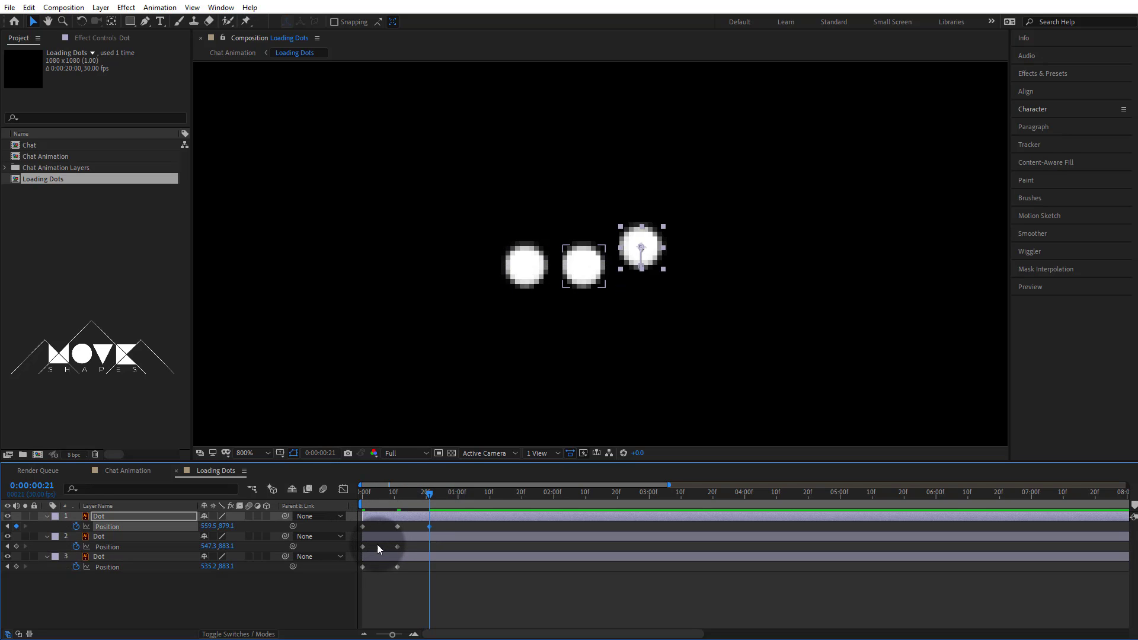
{"action": "left_click", "coordinate": [363, 547]}
{"action": "key", "text": "Up"}
{"action": "key", "text": "Up"}
{"action": "key", "text": "Up"}
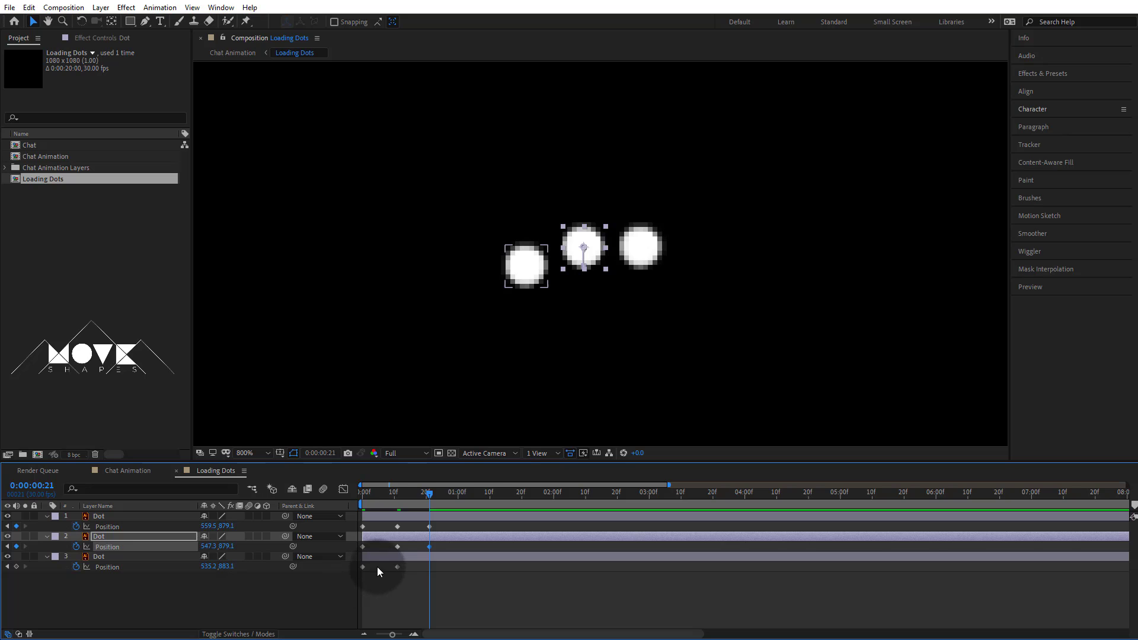
{"action": "left_click", "coordinate": [363, 567]}
{"action": "key", "text": "Up"}
{"action": "key", "text": "Up"}
{"action": "key", "text": "Up"}
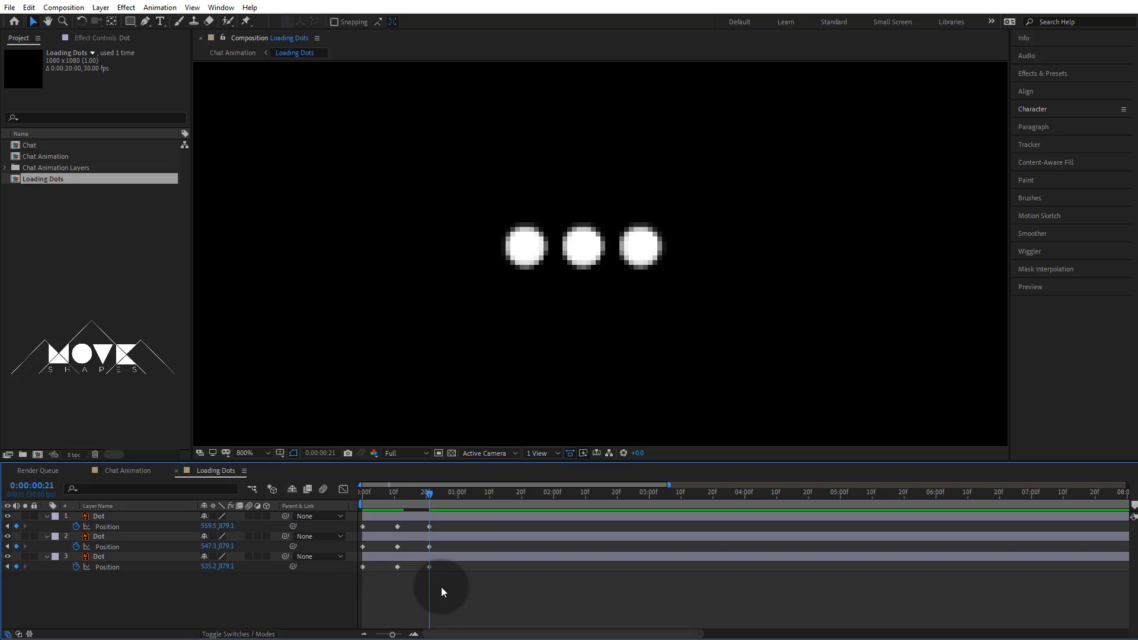
{"action": "left_click_drag", "start_coordinate": [443, 580], "coordinate": [359, 497]}
- Apply Easy Ease to all the dots' Position keyframes
{"action": "right_click", "coordinate": [363, 526]}
{"action": "mouse_move", "coordinate": [391, 520]}
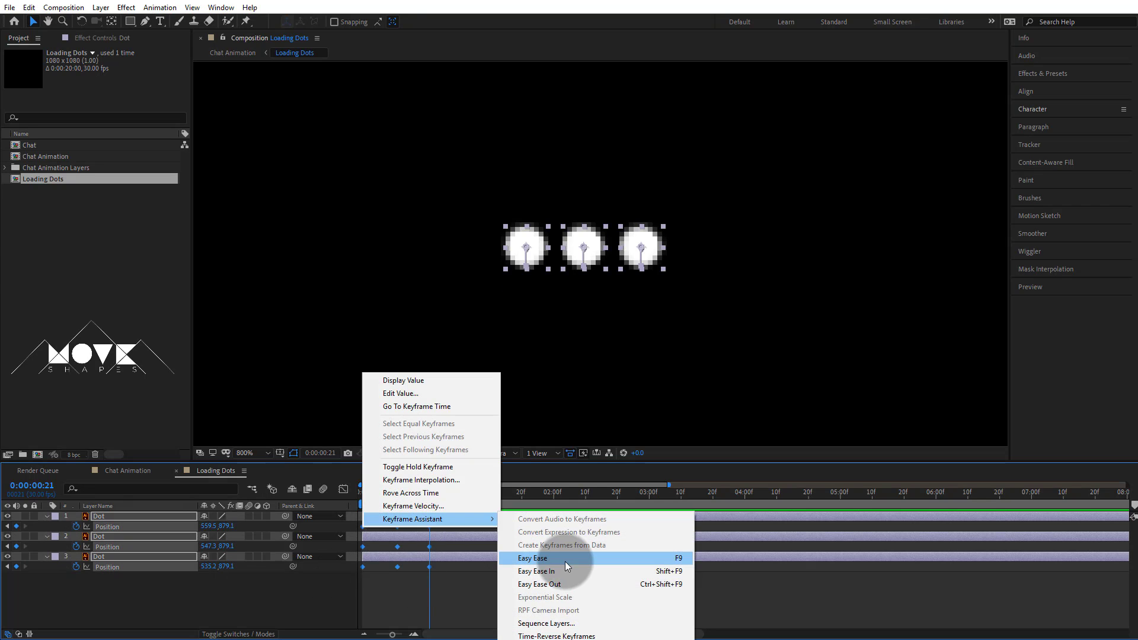
{"action": "left_click", "coordinate": [570, 619]}
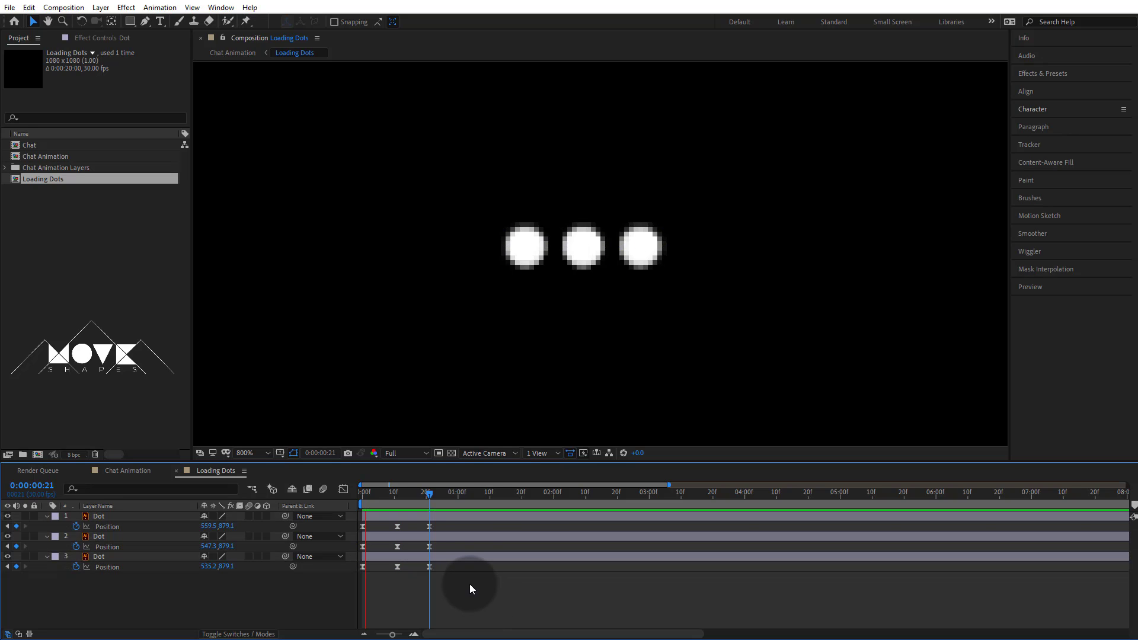
- Add a loopOutDuration cycle expression to the right and middle dots' Position
{"action": "left_click", "coordinate": [363, 492]}
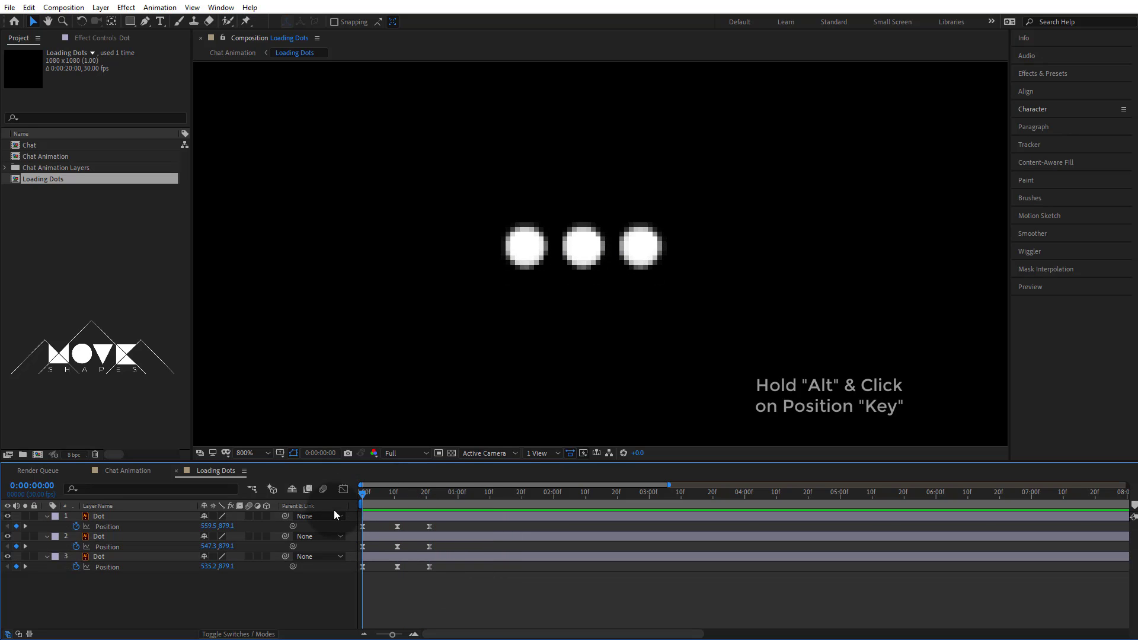
{"action": "left_click", "coordinate": [76, 527], "text": "alt"}
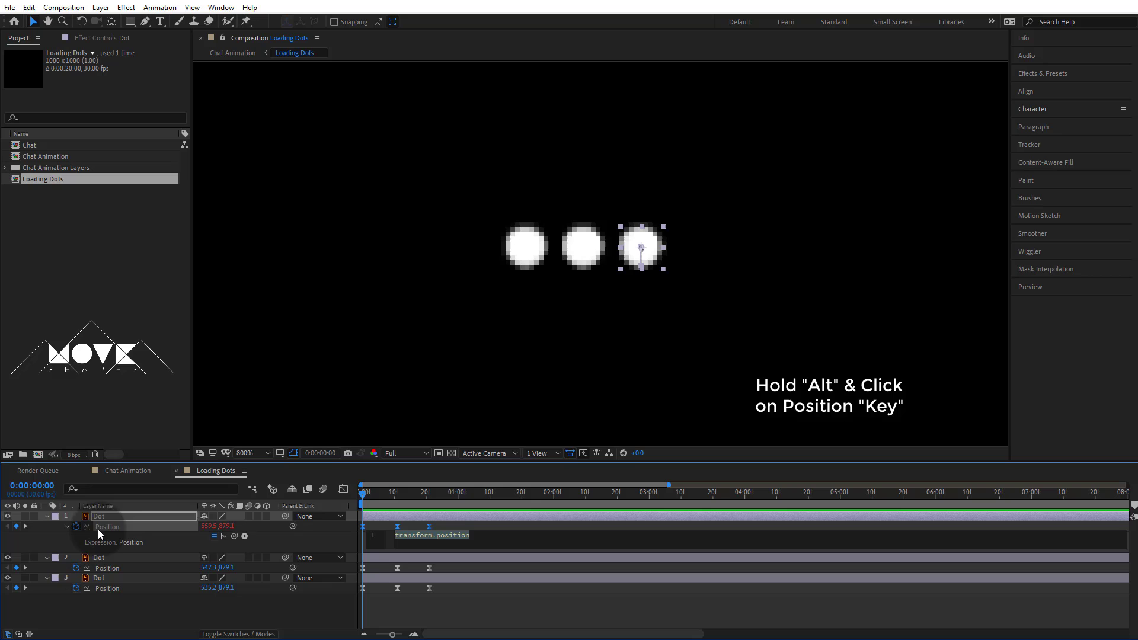
{"action": "left_click", "coordinate": [244, 536]}
{"action": "mouse_move", "coordinate": [338, 472]}
{"action": "left_click", "coordinate": [419, 339]}
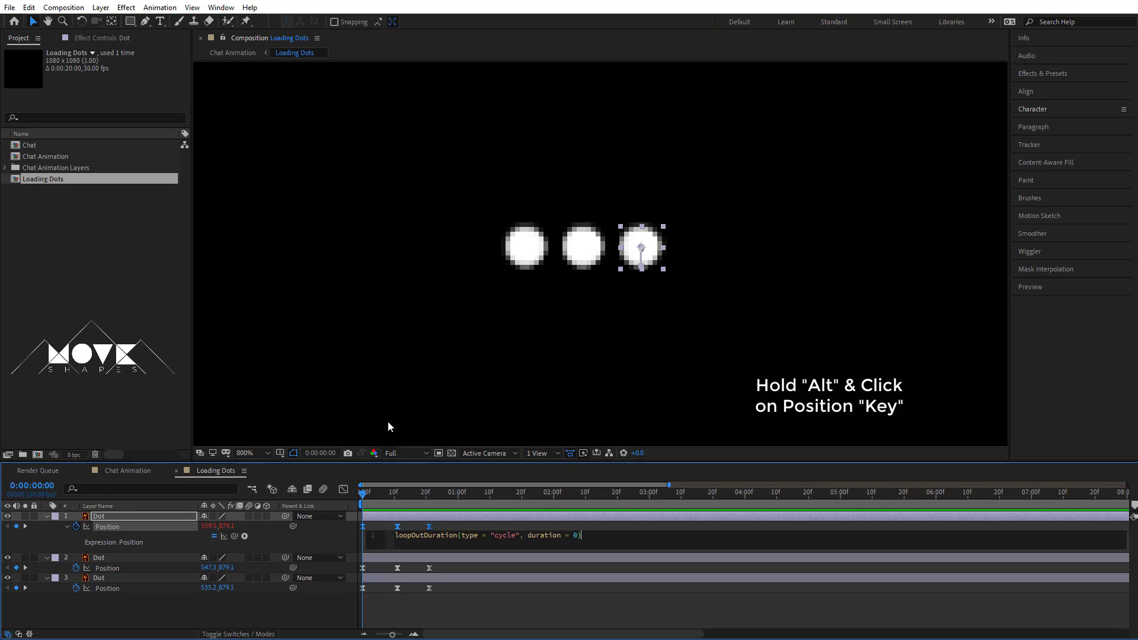
{"action": "left_click", "coordinate": [214, 611]}
{"action": "left_click", "coordinate": [76, 568], "text": "alt"}
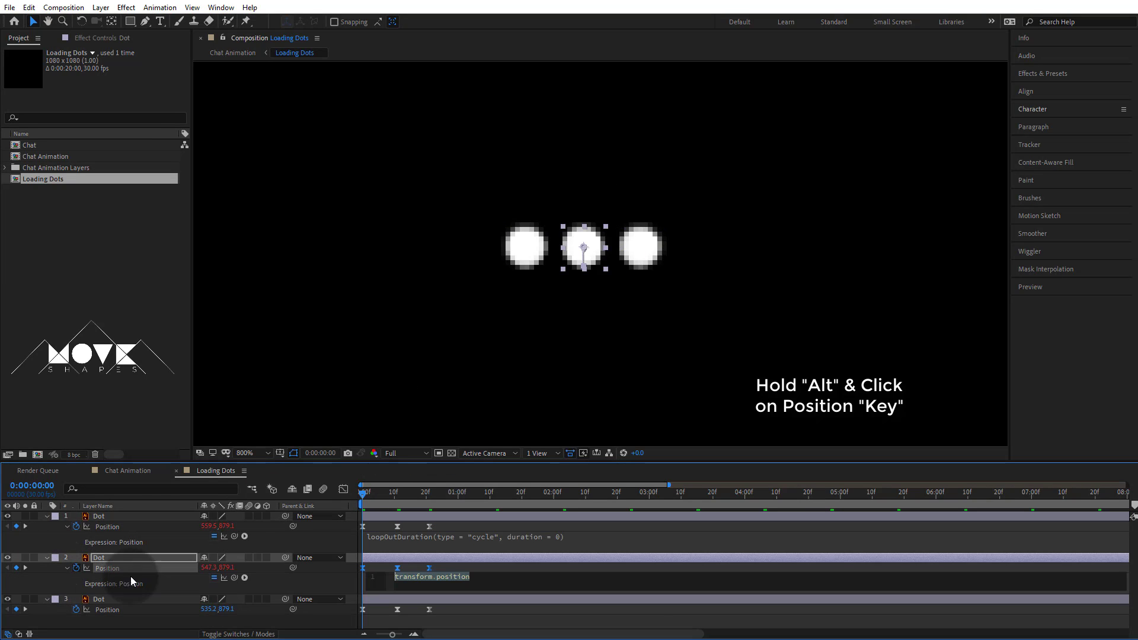
{"action": "left_click", "coordinate": [244, 577]}
{"action": "mouse_move", "coordinate": [296, 504]}
{"action": "left_click", "coordinate": [419, 385]}
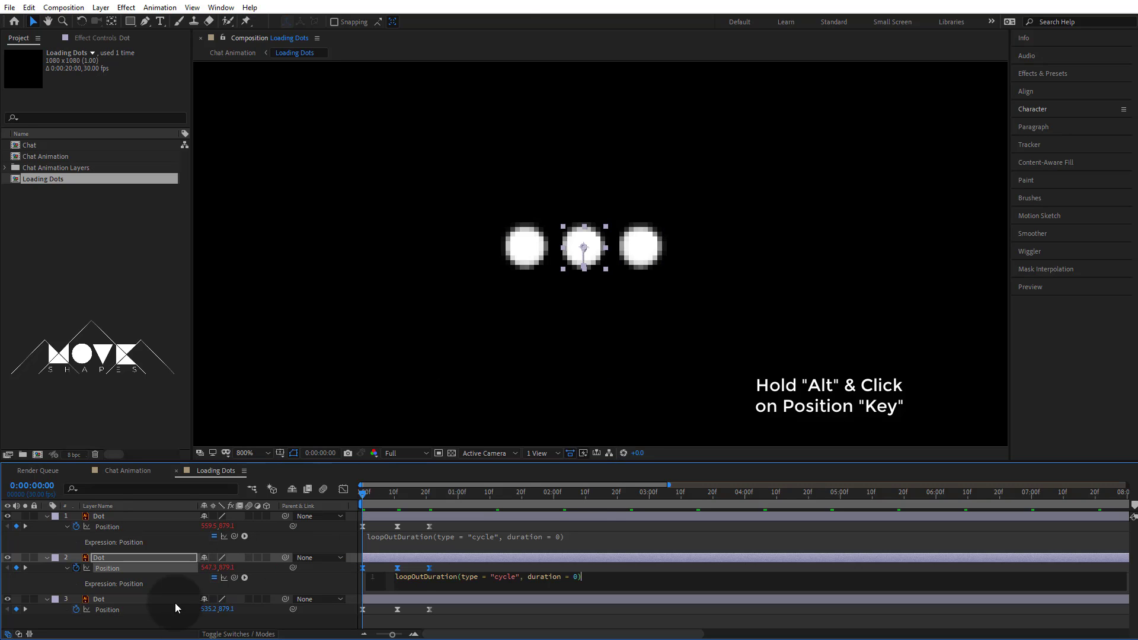
{"action": "left_click", "coordinate": [175, 606]}
- Add the same loopOutDuration cycle expression to the left dot's Position
{"action": "left_click", "coordinate": [76, 609], "text": "alt"}
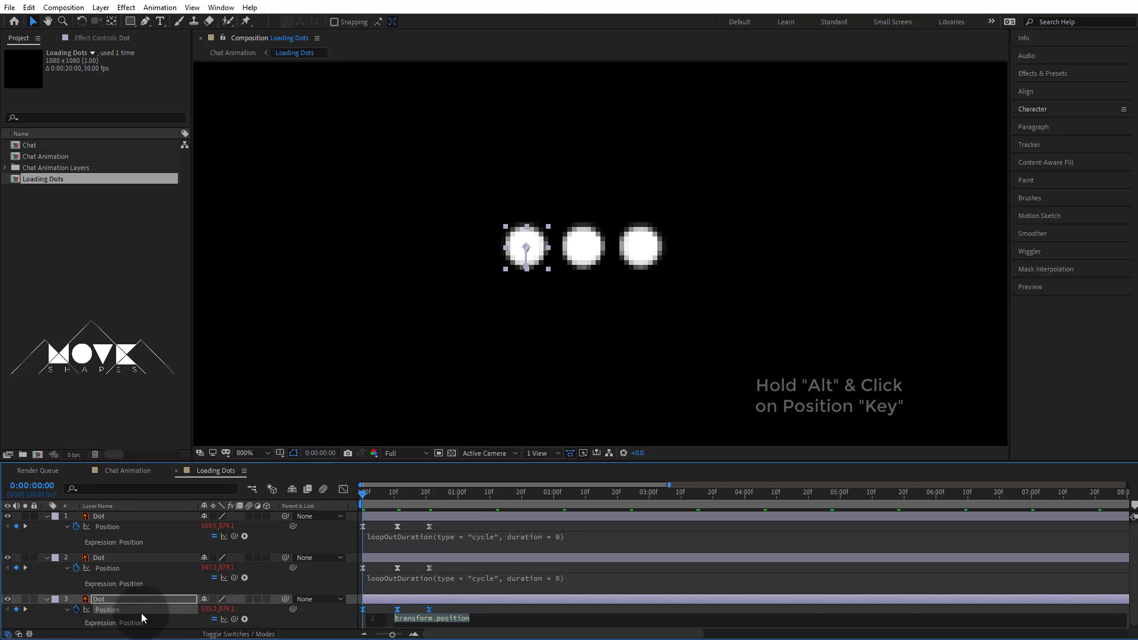
{"action": "left_click", "coordinate": [244, 619]}
{"action": "mouse_move", "coordinate": [285, 563]}
{"action": "left_click", "coordinate": [444, 428]}
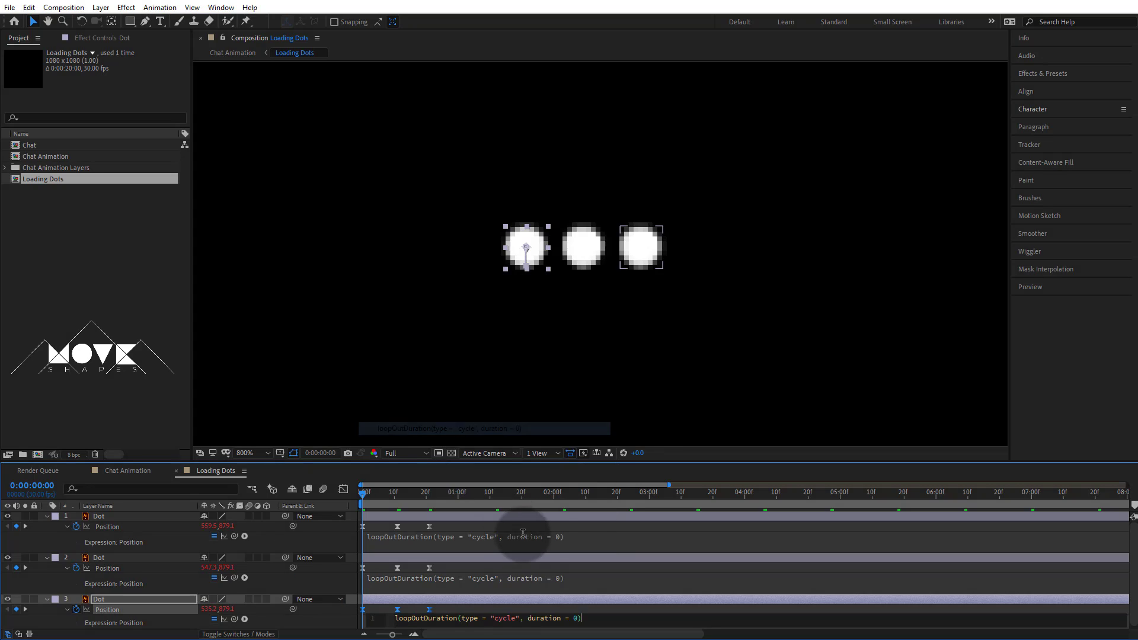
{"action": "left_click", "coordinate": [528, 533]}
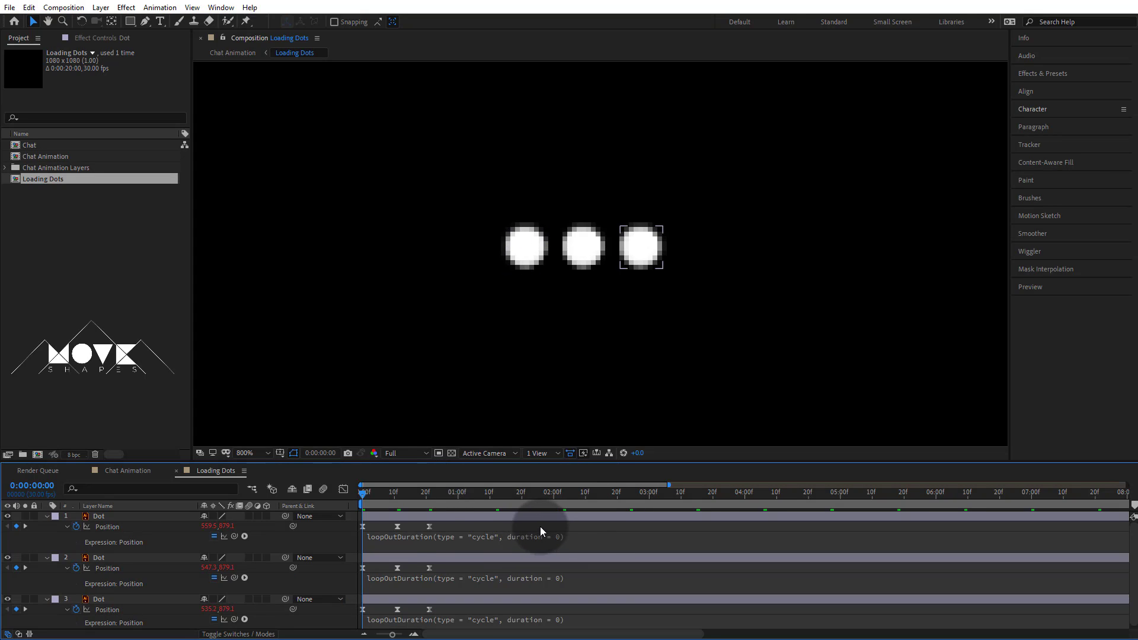
- Collapse the three dot layers and preview the looping bounce
{"action": "left_click", "coordinate": [47, 516]}
{"action": "left_click", "coordinate": [46, 526]}
{"action": "left_click", "coordinate": [47, 536]}
{"action": "left_click", "coordinate": [452, 586]}
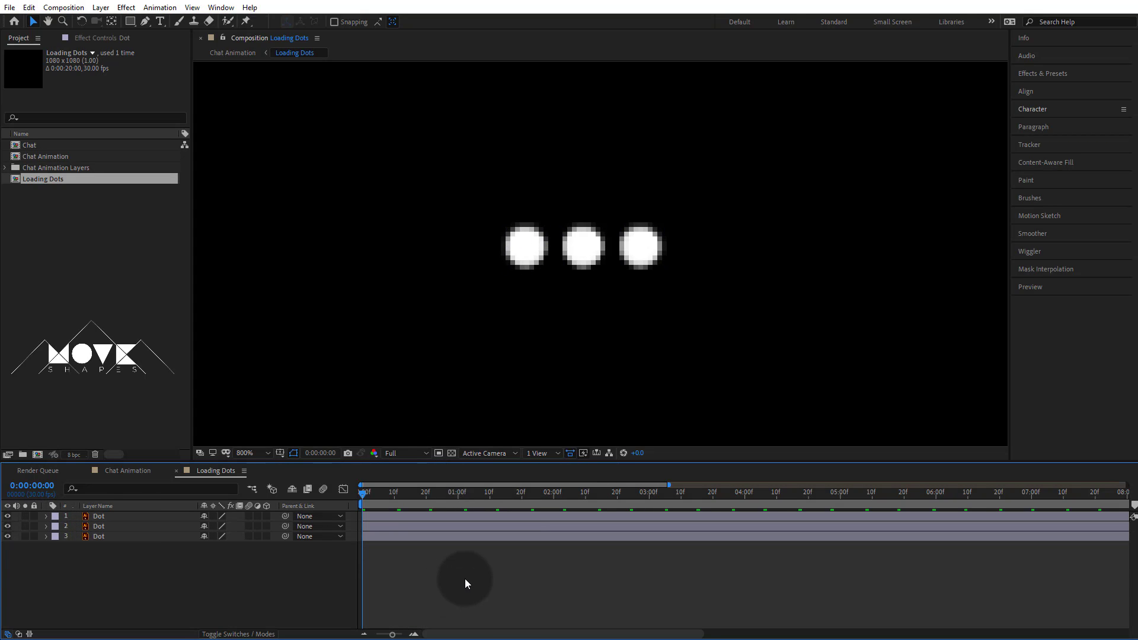
{"action": "key", "text": "space"}
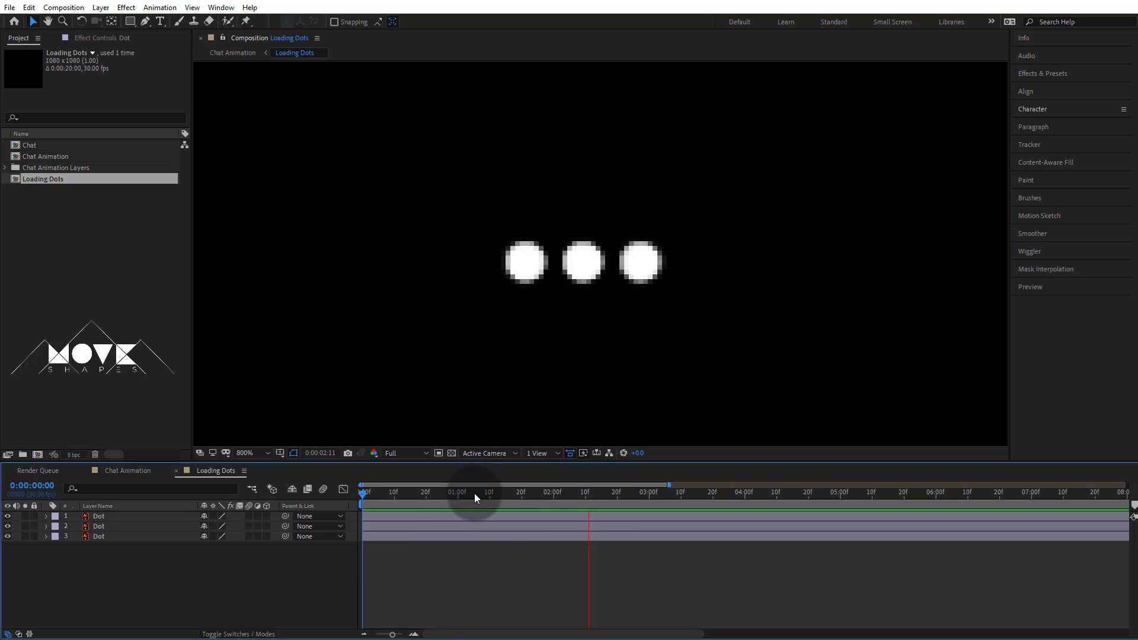
{"action": "left_click", "coordinate": [493, 493]}
- Shift the middle dot's bounce and the later Position keyframes a few frames later, previewing the offset
{"action": "key", "text": "p"}
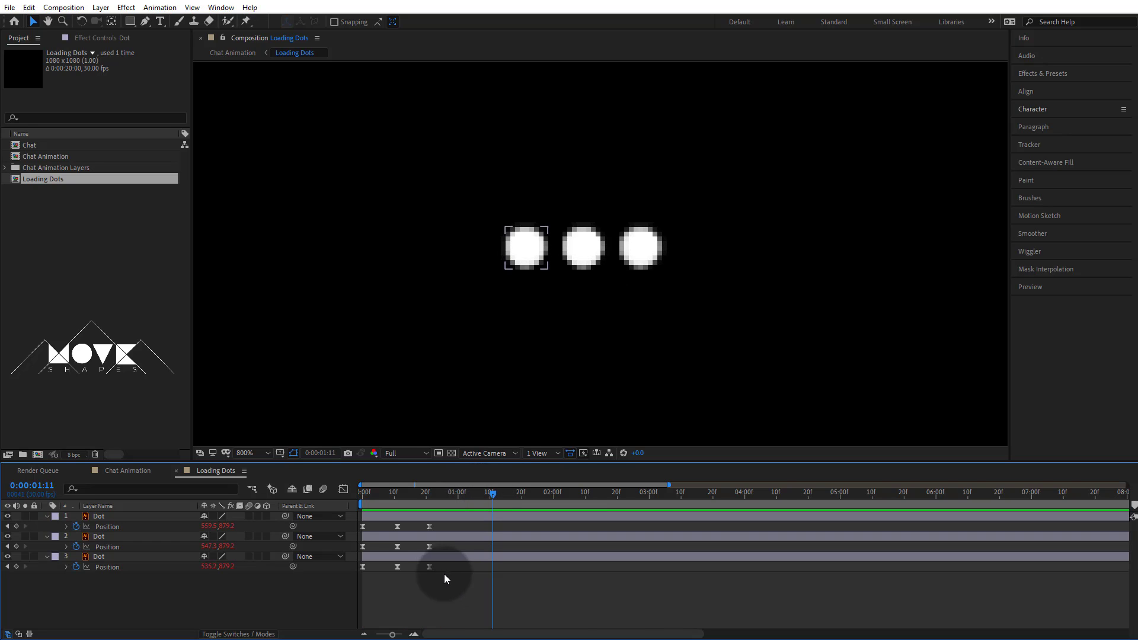
{"action": "mouse_move", "coordinate": [398, 537]}
{"action": "left_mouse_down"}
{"action": "mouse_move", "coordinate": [414, 541]}
{"action": "mouse_move", "coordinate": [425, 520]}
{"action": "left_mouse_up"}
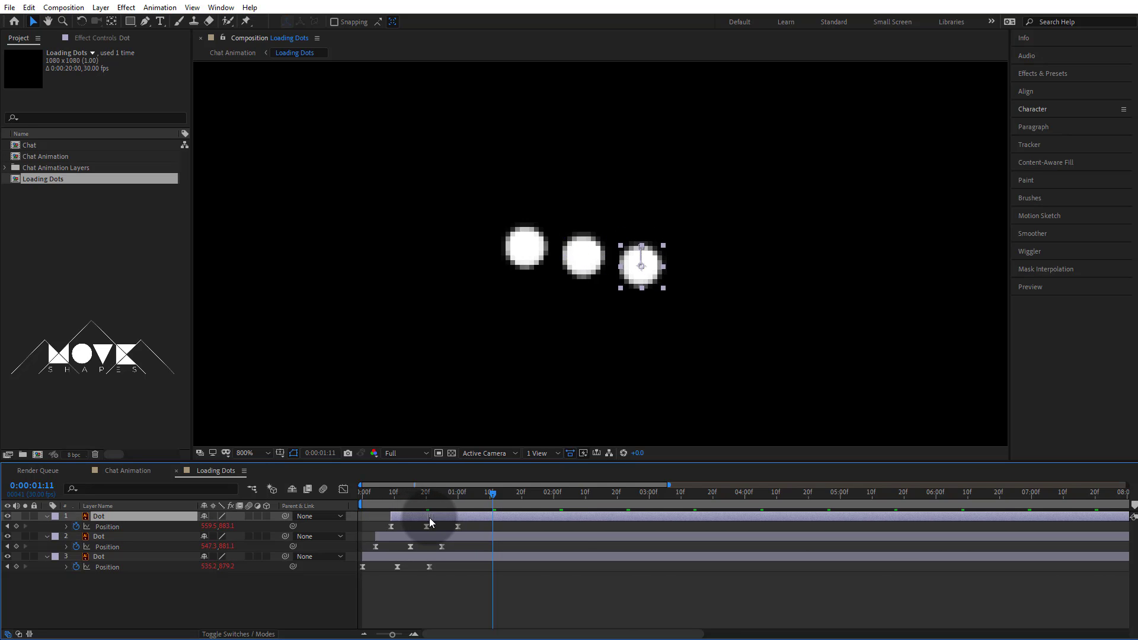
{"action": "key", "text": "space"}
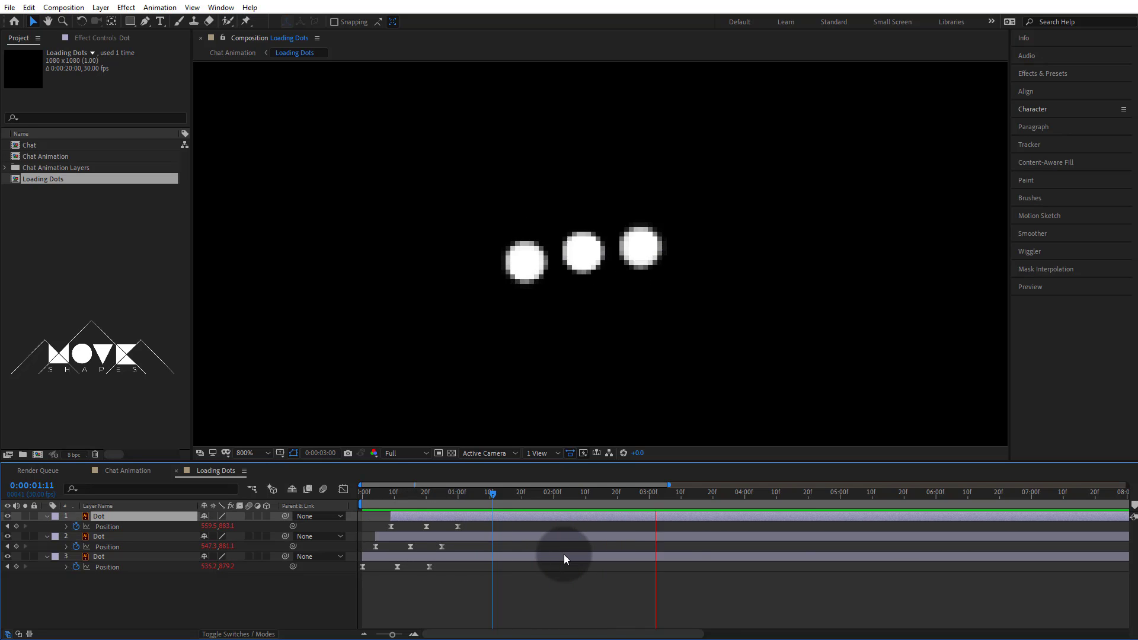
{"action": "left_click", "coordinate": [564, 515]}
{"action": "mouse_move", "coordinate": [478, 586]}
{"action": "left_mouse_down"}
{"action": "mouse_move", "coordinate": [397, 526]}
{"action": "mouse_move", "coordinate": [433, 526]}
{"action": "left_mouse_up"}
{"action": "mouse_move", "coordinate": [512, 578]}
{"action": "left_mouse_down"}
{"action": "mouse_move", "coordinate": [430, 526]}
{"action": "mouse_move", "coordinate": [471, 529]}
{"action": "left_mouse_up"}
{"action": "left_click", "coordinate": [530, 593]}
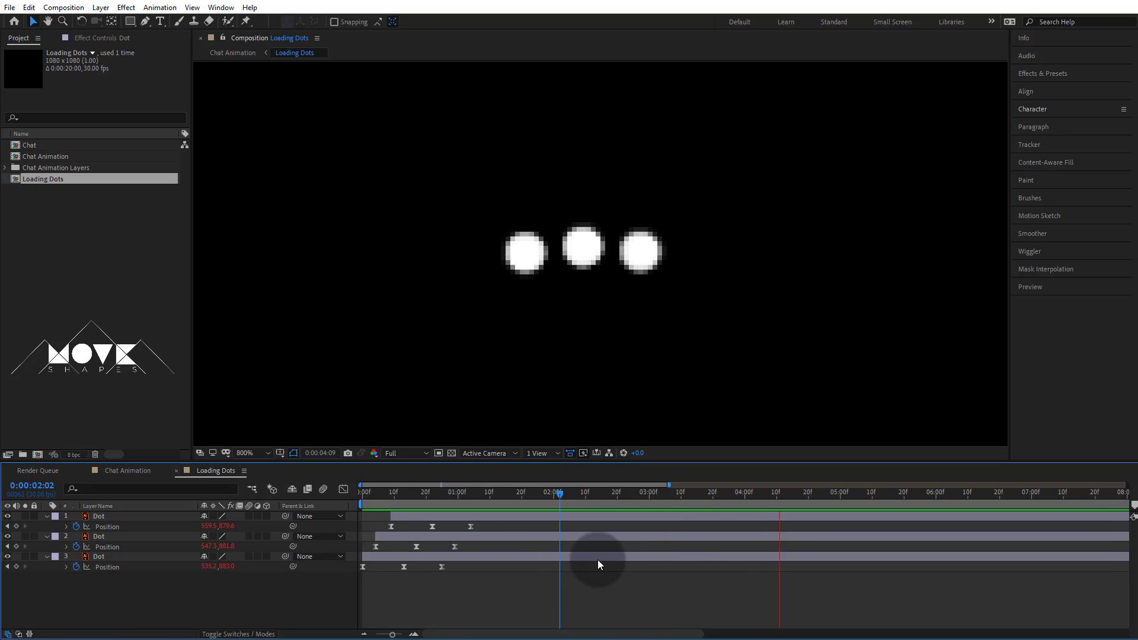
{"action": "left_click", "coordinate": [611, 493]}
- Offset the three dot layers' timing from each other, preview, and return to Chat Animation
{"action": "left_click_drag", "start_coordinate": [593, 511], "coordinate": [564, 564]}
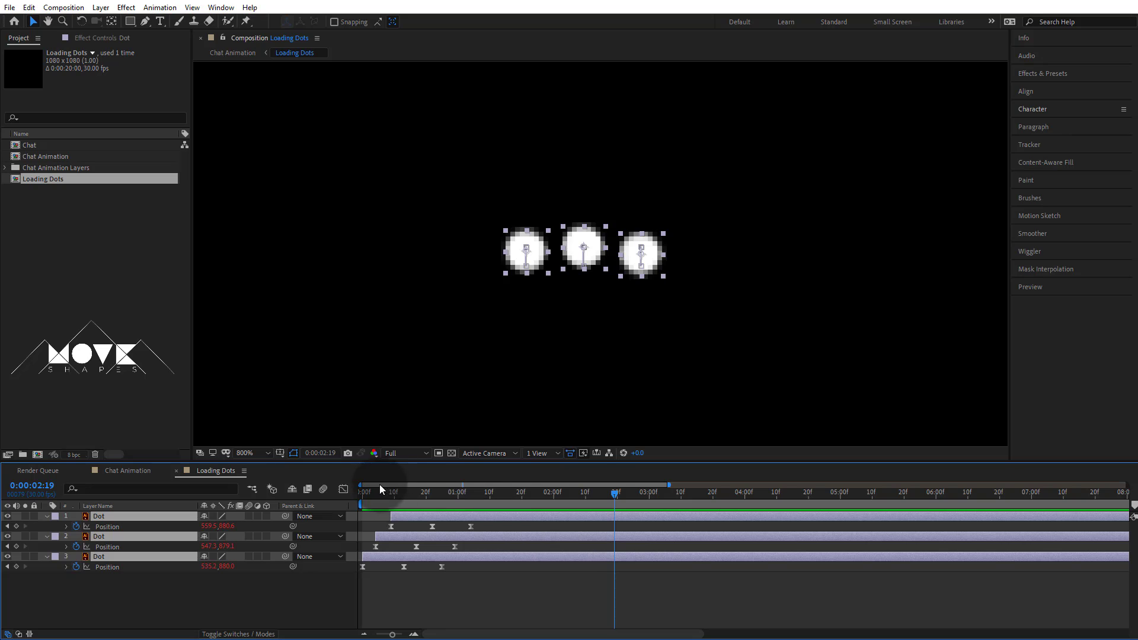
{"action": "left_click", "coordinate": [369, 498]}
{"action": "left_click_drag", "start_coordinate": [415, 516], "coordinate": [387, 517]}
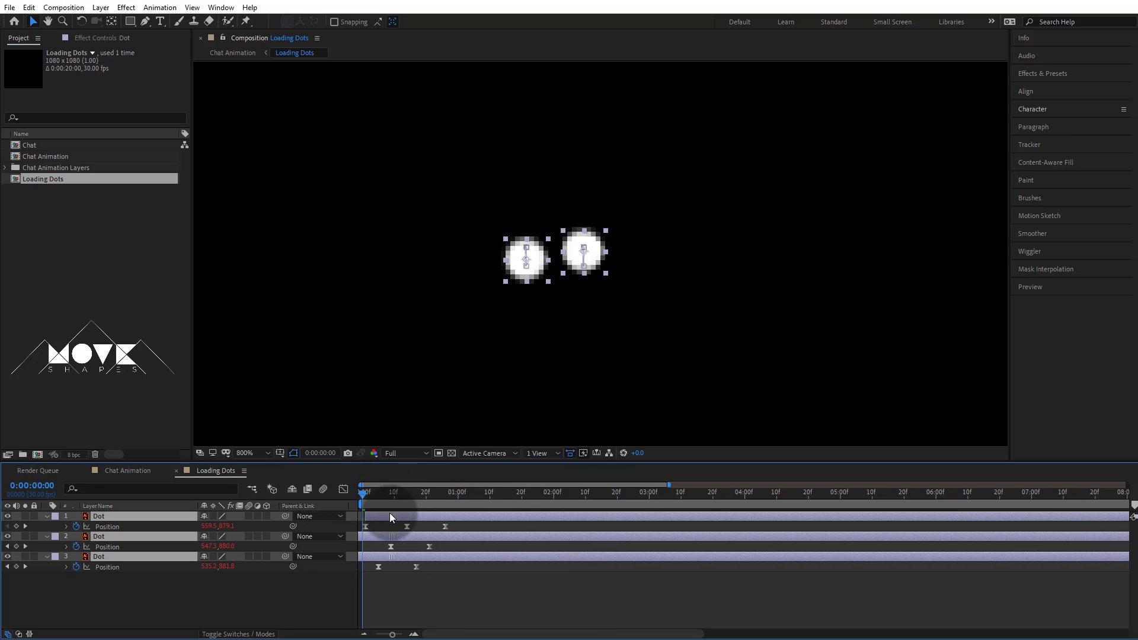
{"action": "left_click_drag", "start_coordinate": [388, 556], "coordinate": [402, 561]}
{"action": "left_click", "coordinate": [459, 587]}
{"action": "key", "text": "space"}
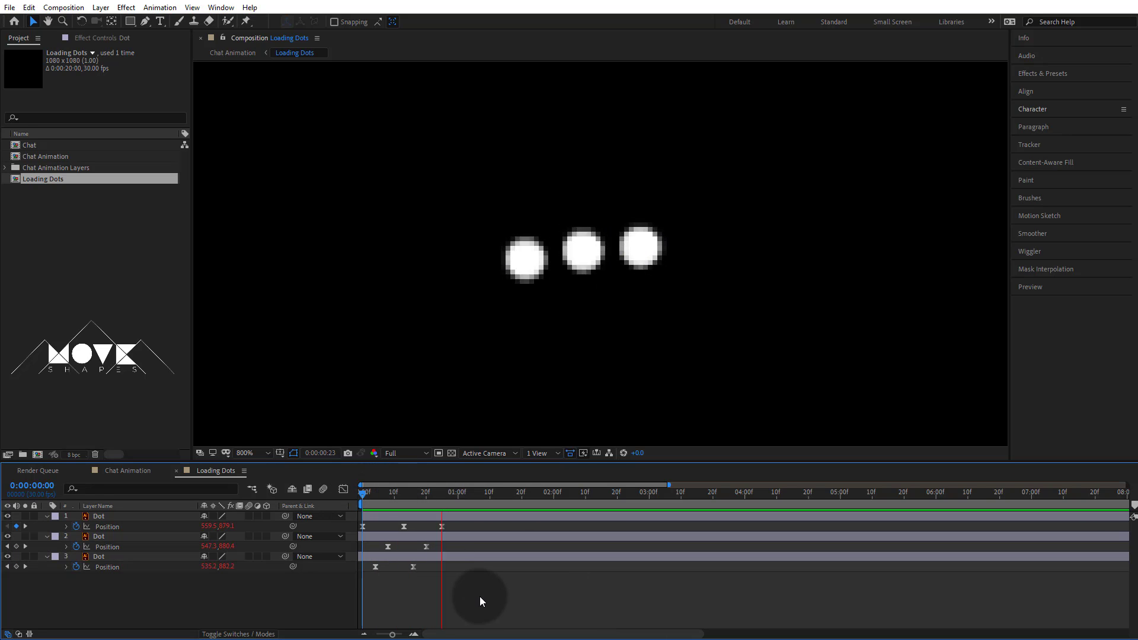
{"action": "left_click", "coordinate": [512, 492]}
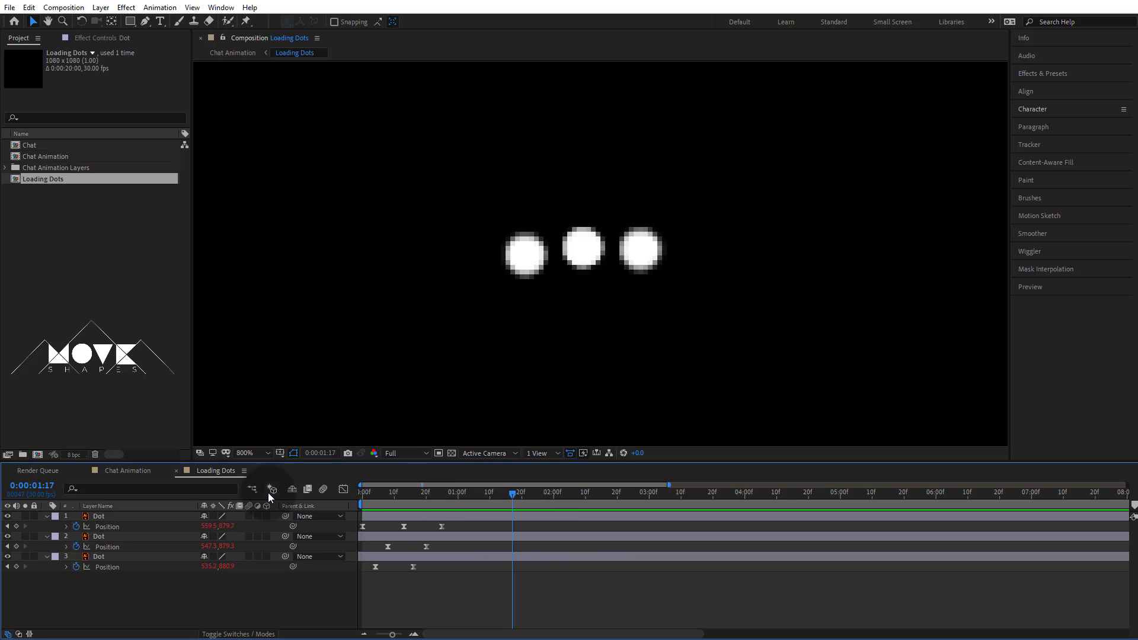
{"action": "left_click", "coordinate": [252, 489]}
{"action": "left_click", "coordinate": [178, 489]}
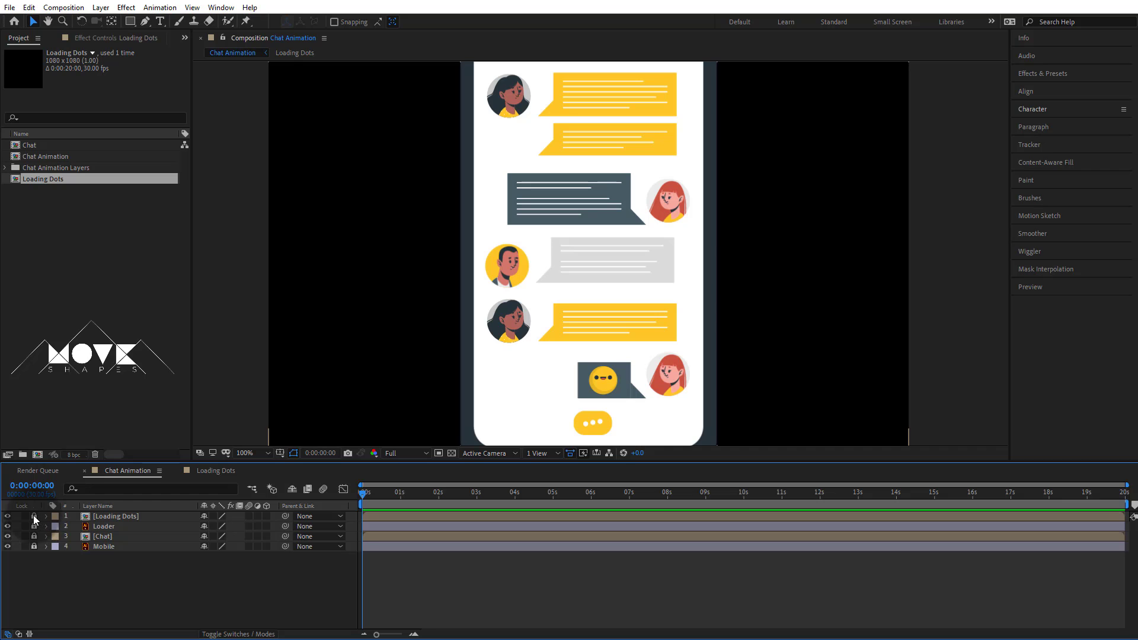
- Open the Chat precomp and lock all its chat layers
{"action": "double_click", "coordinate": [95, 535]}
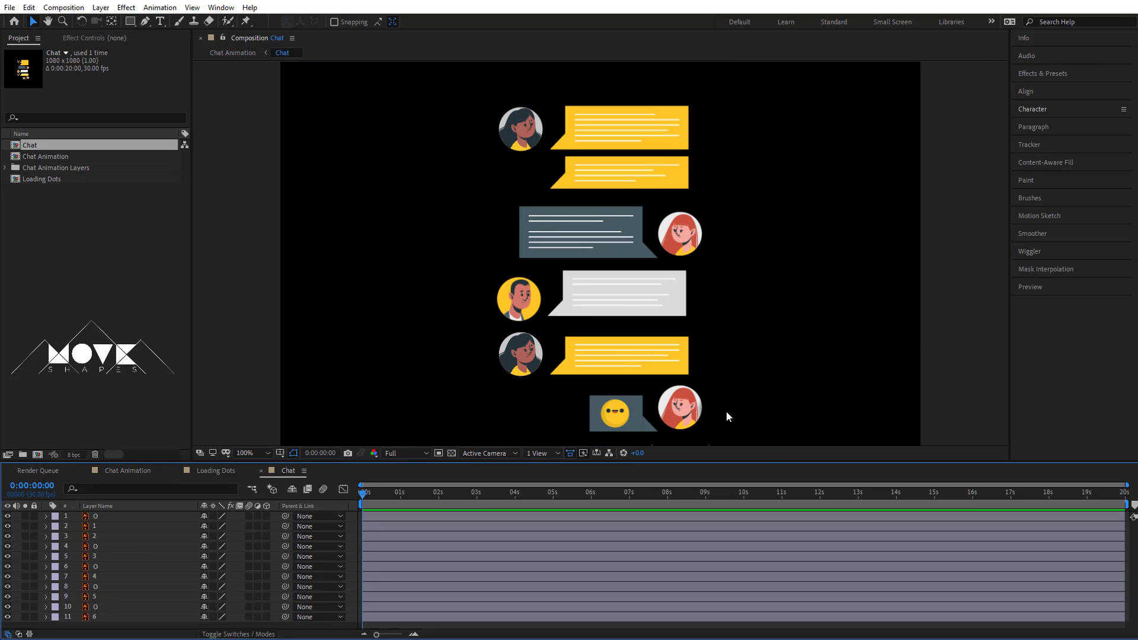
{"action": "left_click", "coordinate": [520, 127]}
{"action": "left_click", "coordinate": [621, 126]}
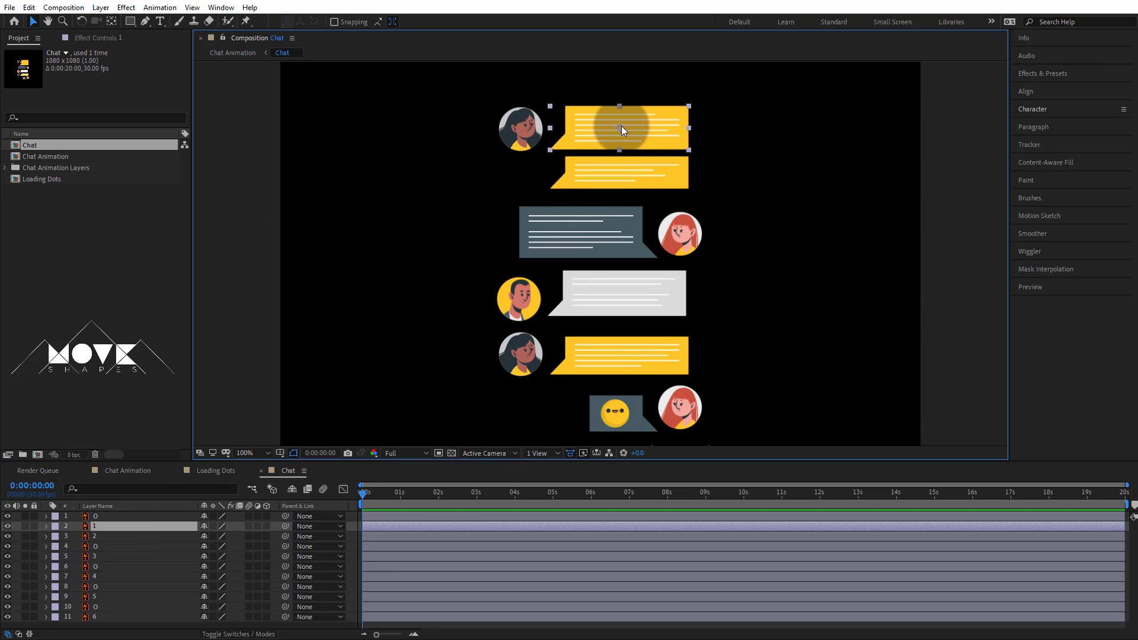
{"action": "left_click", "coordinate": [834, 177]}
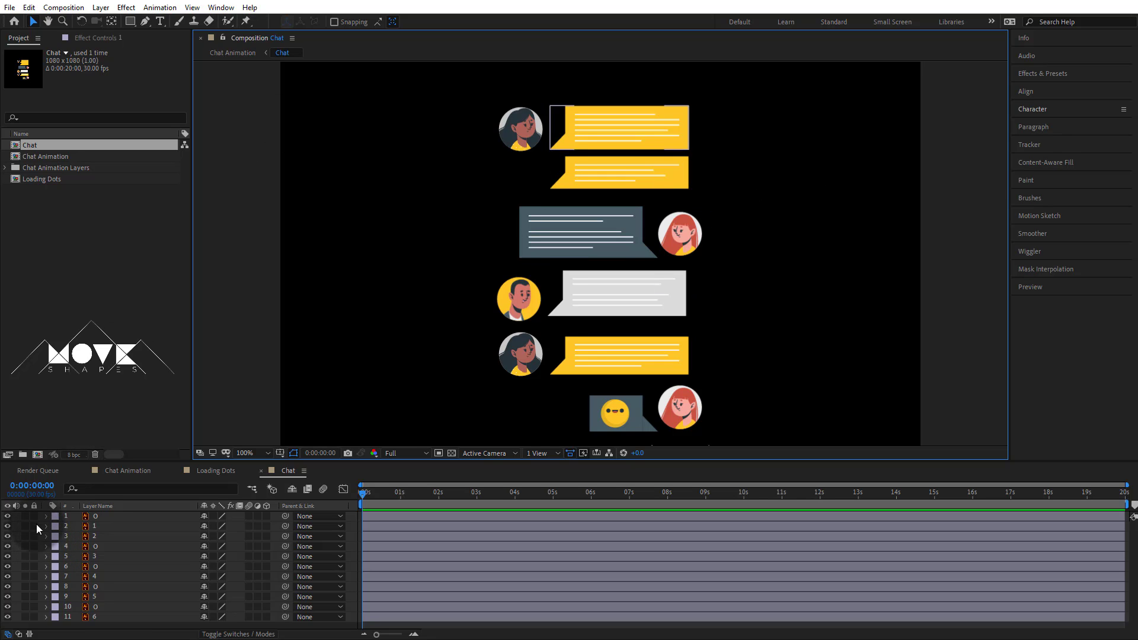
{"action": "left_click_drag", "start_coordinate": [33, 516], "coordinate": [34, 617]}
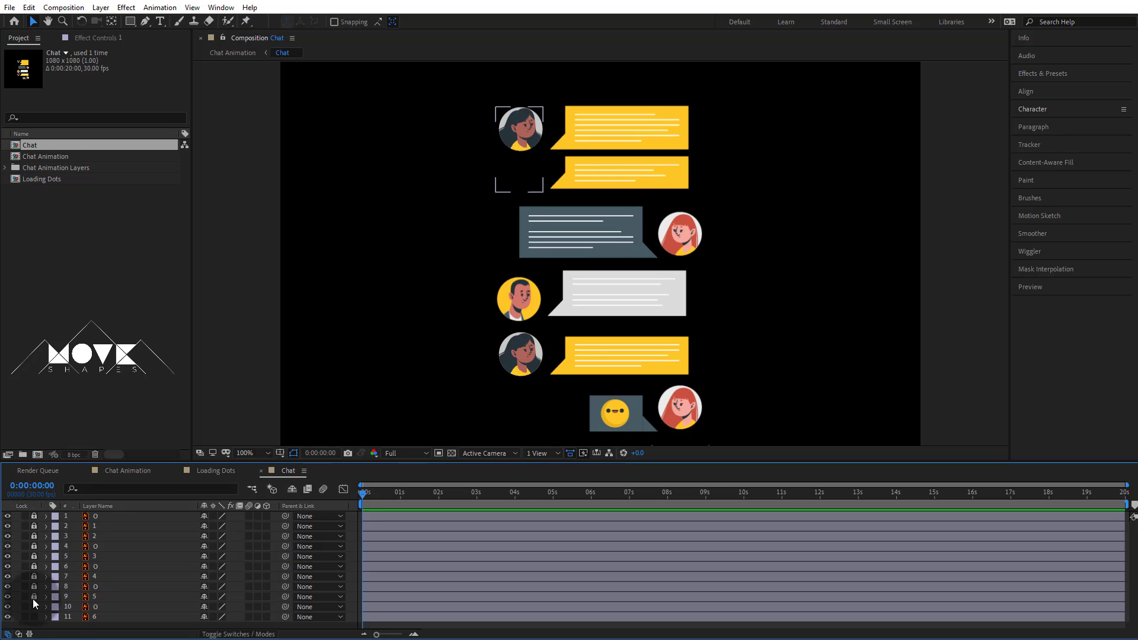
- With Pan Behind, move the top avatar's and top bubble's anchor points to the bubble's left corner
{"action": "left_click", "coordinate": [109, 23]}
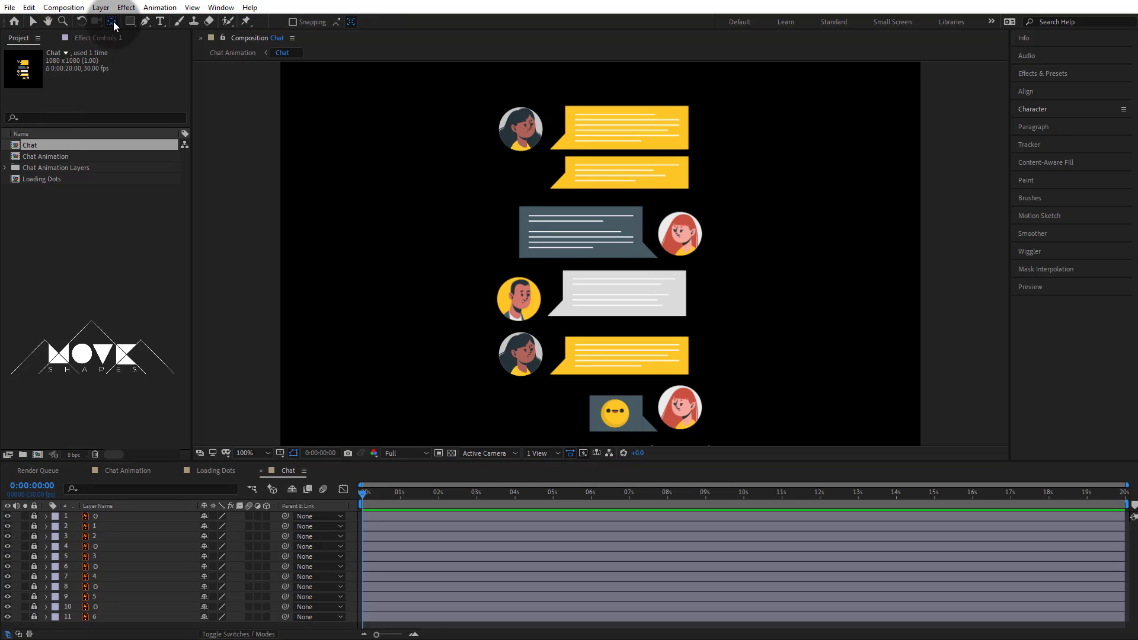
{"action": "left_click", "coordinate": [34, 515]}
{"action": "left_click", "coordinate": [104, 516]}
{"action": "left_click_drag", "start_coordinate": [518, 147], "coordinate": [522, 128]}
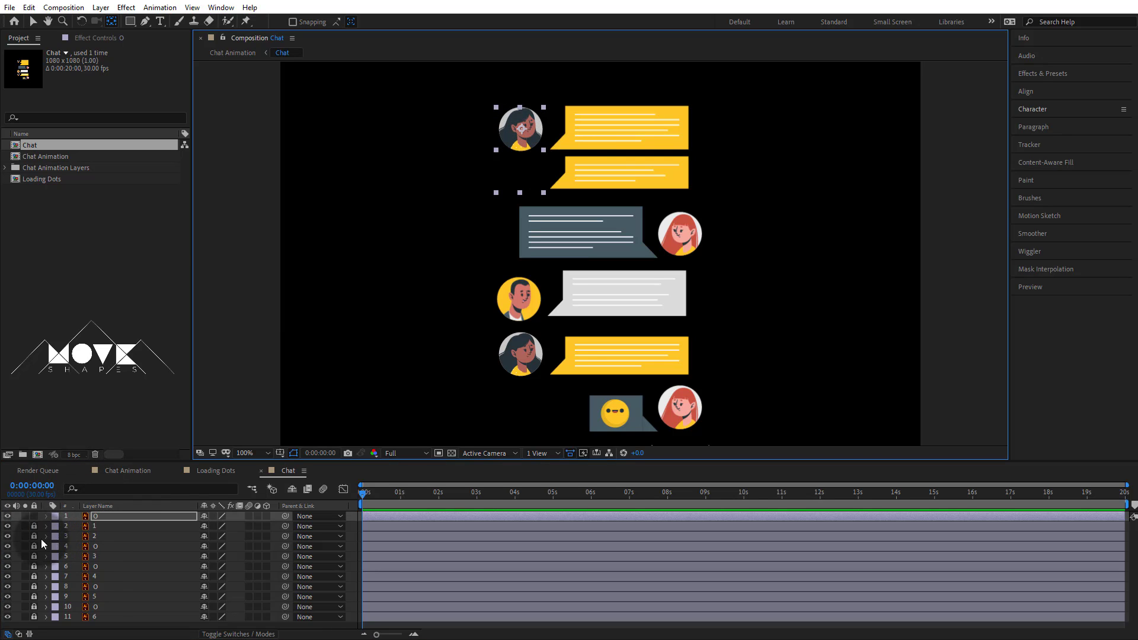
{"action": "left_click", "coordinate": [34, 516]}
{"action": "left_click", "coordinate": [34, 526]}
{"action": "left_click", "coordinate": [101, 526]}
{"action": "left_click_drag", "start_coordinate": [619, 128], "coordinate": [556, 152]}
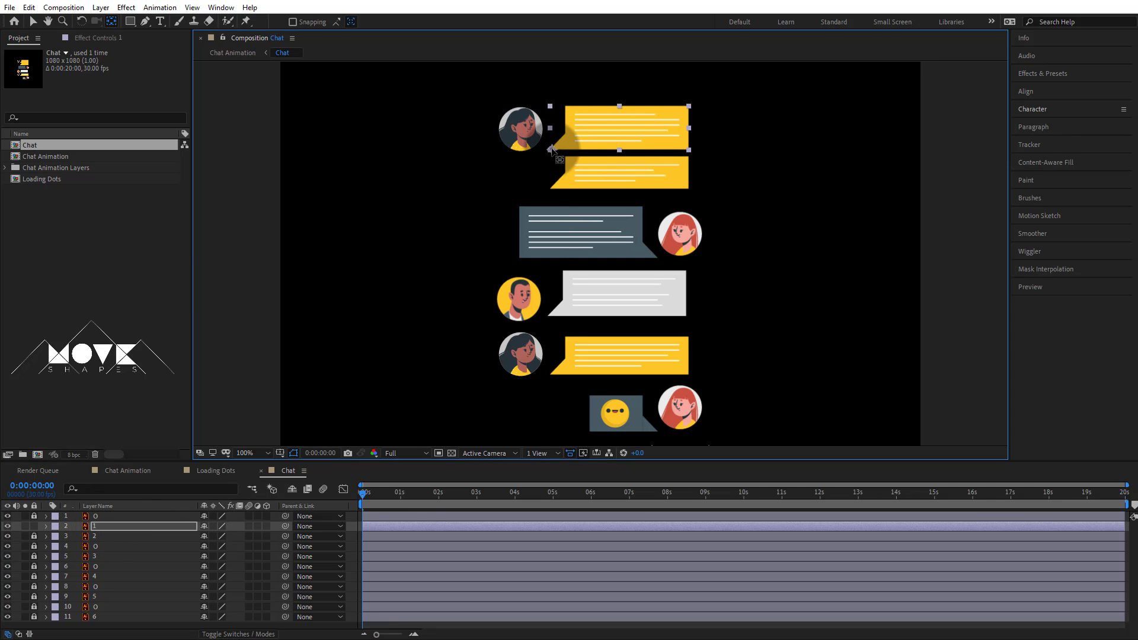
{"action": "left_click", "coordinate": [33, 526]}
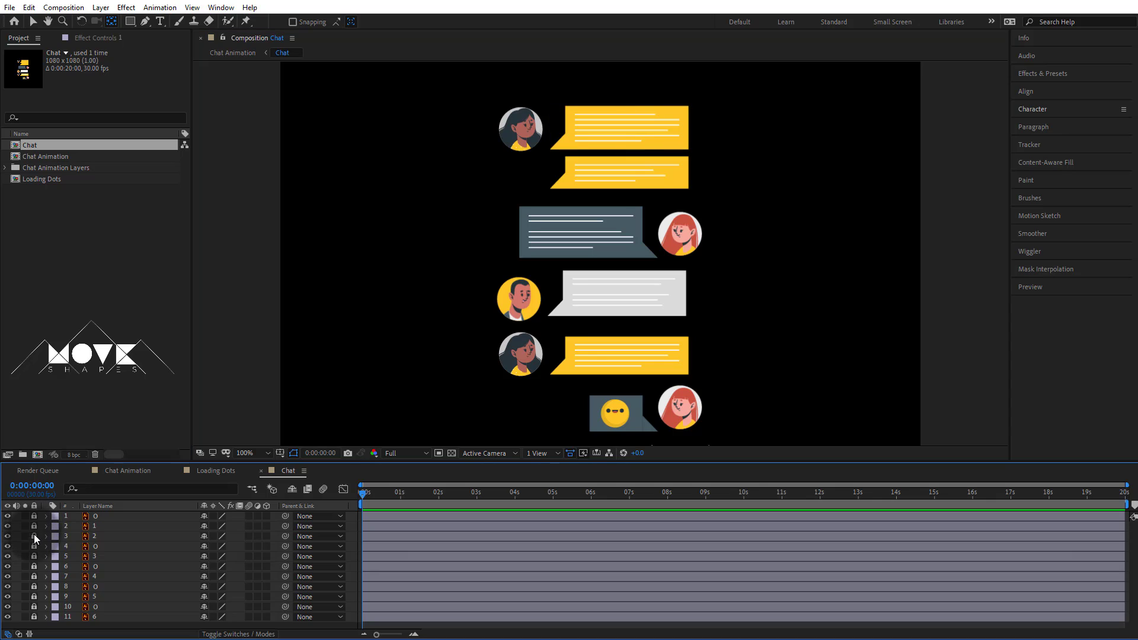
- Move the second bubble's anchor point to its lower-left corner
{"action": "left_click", "coordinate": [34, 536]}
{"action": "left_click", "coordinate": [90, 536]}
{"action": "left_click", "coordinate": [620, 171]}
{"action": "left_click_drag", "start_coordinate": [620, 172], "coordinate": [558, 188]}
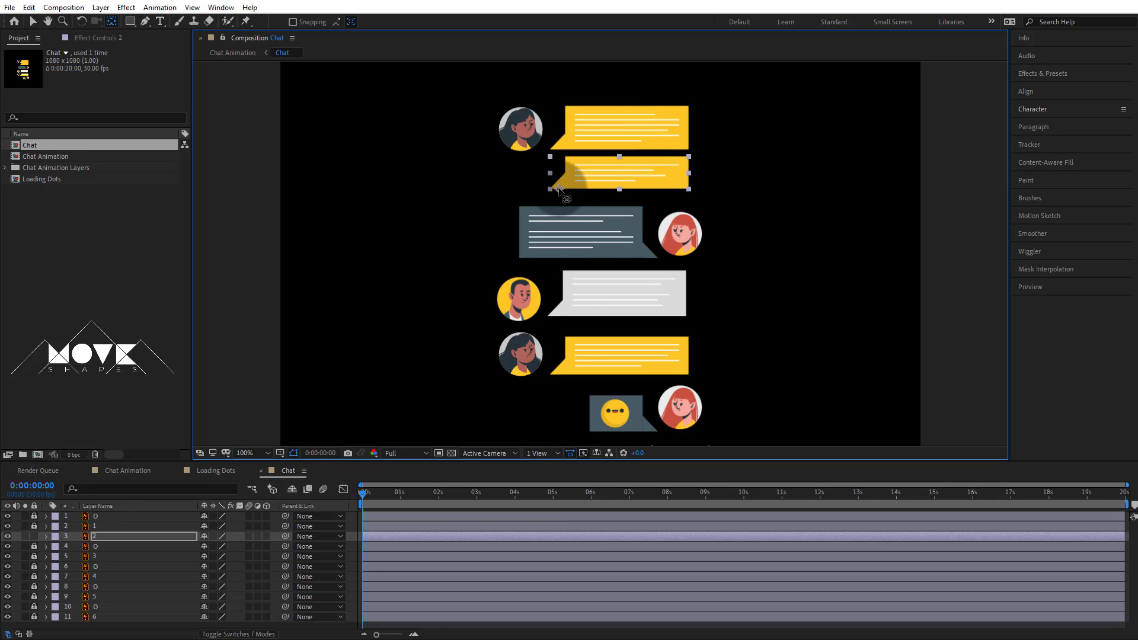
{"action": "left_click", "coordinate": [34, 536]}
- Unlock, select and relock layers 4 and 5 in turn
{"action": "left_click", "coordinate": [34, 546]}
{"action": "left_click", "coordinate": [84, 546]}
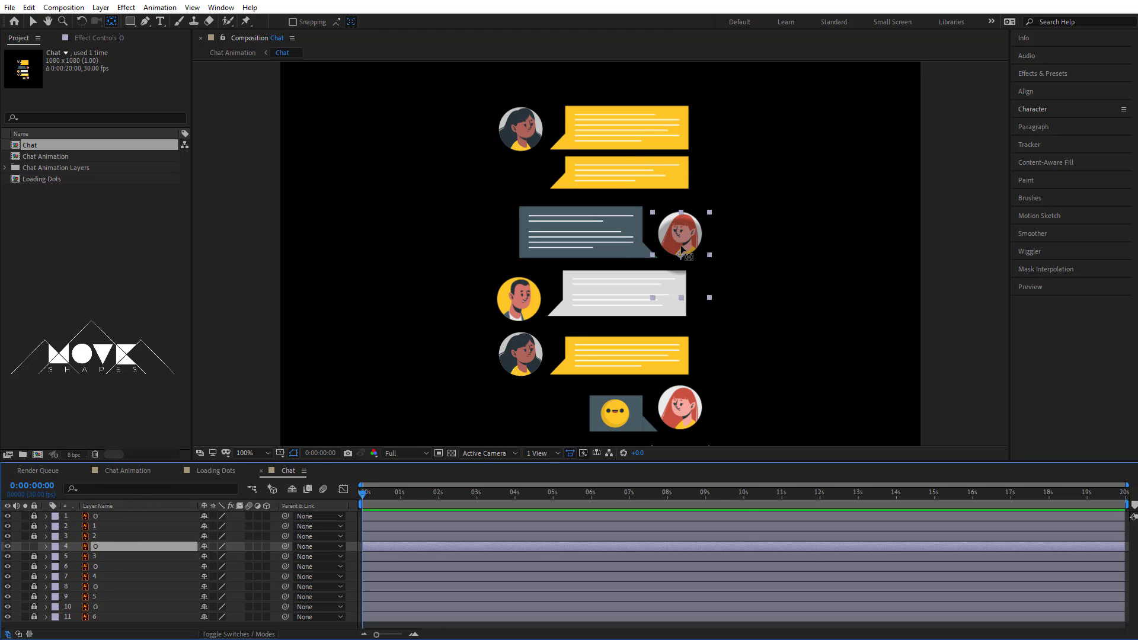
{"action": "key", "text": "Return"}
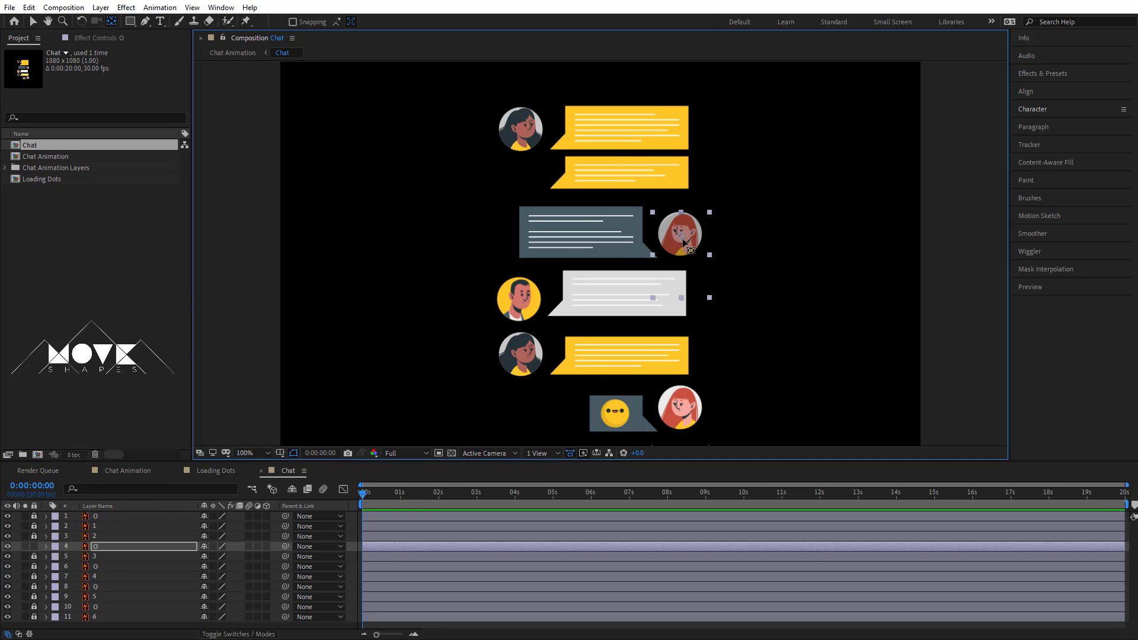
{"action": "left_click", "coordinate": [34, 546]}
{"action": "left_click", "coordinate": [34, 555]}
{"action": "left_click", "coordinate": [83, 556]}
{"action": "left_click", "coordinate": [34, 556]}
- Select the bottom avatar and emoji bubble, then unlock layers 1 through 9
{"action": "left_click", "coordinate": [33, 606]}
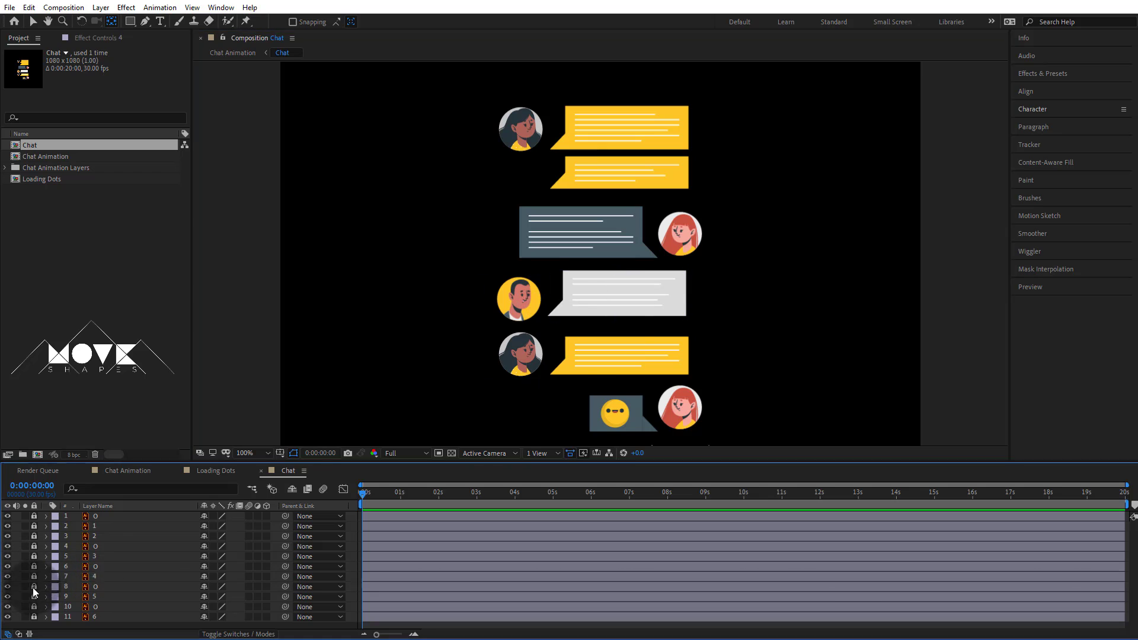
{"action": "left_click", "coordinate": [83, 606]}
{"action": "key", "text": "v"}
{"action": "left_click", "coordinate": [614, 412]}
{"action": "left_click", "coordinate": [940, 339]}
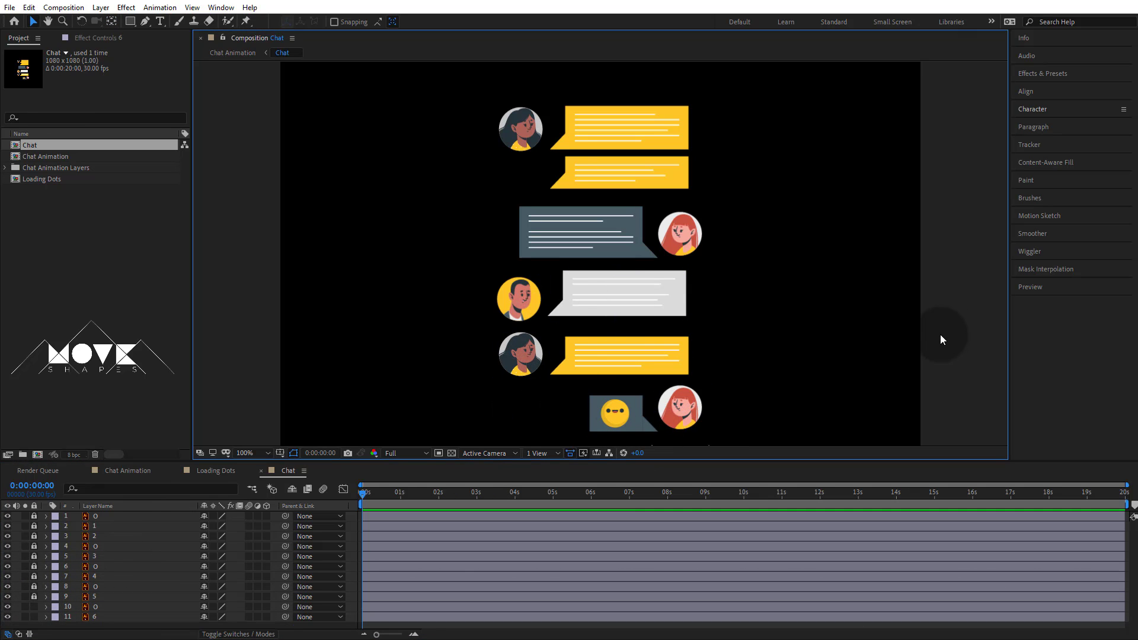
{"action": "left_click_drag", "start_coordinate": [37, 595], "coordinate": [45, 498]}
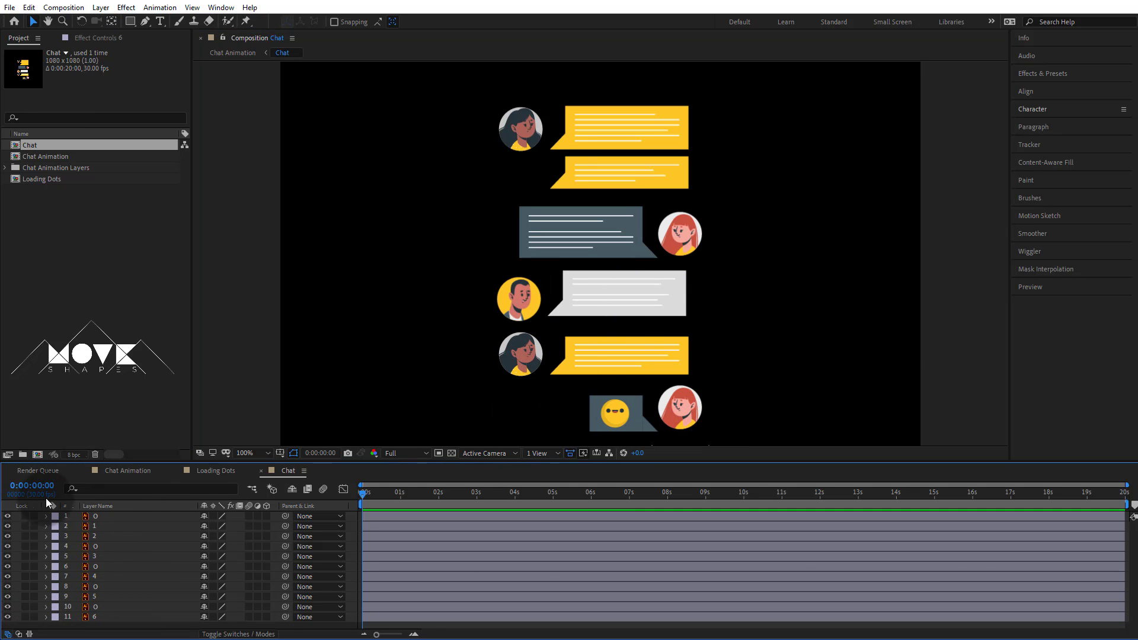
{"action": "left_click", "coordinate": [92, 517]}
- Label the top avatar and bubble Green, layer 3 Orange, and layers 4–5 Green
{"action": "left_click", "coordinate": [102, 526], "text": "shift"}
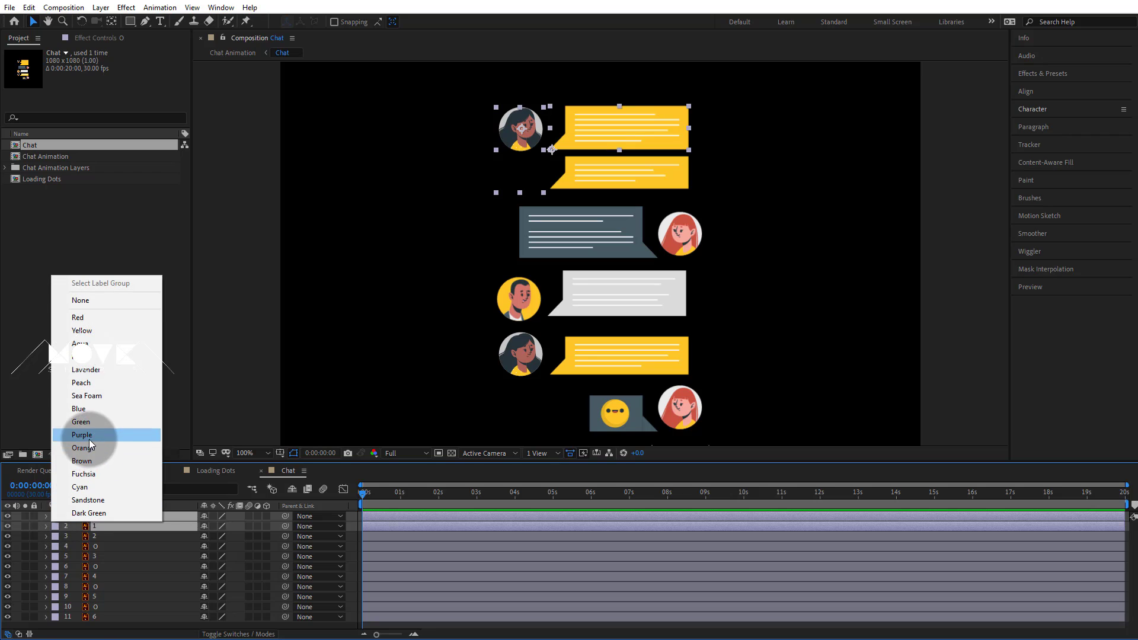
{"action": "left_click", "coordinate": [83, 422]}
{"action": "left_click", "coordinate": [98, 535]}
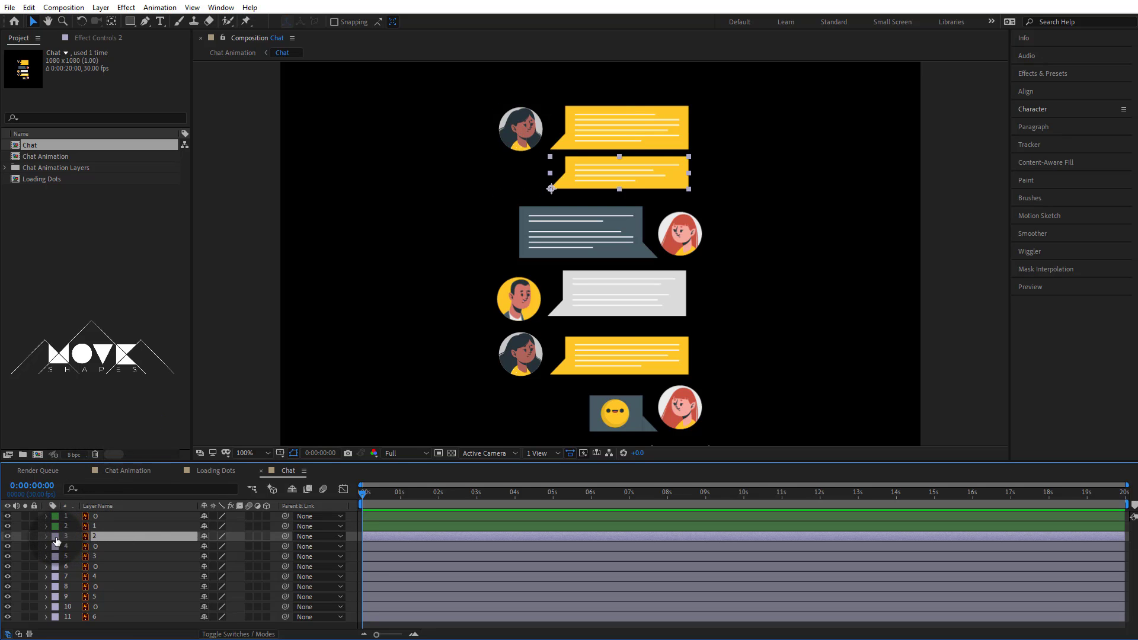
{"action": "left_click", "coordinate": [55, 536]}
{"action": "left_click", "coordinate": [95, 478]}
{"action": "left_click", "coordinate": [95, 546]}
{"action": "left_click", "coordinate": [95, 556], "text": "shift"}
{"action": "left_click", "coordinate": [56, 556]}
{"action": "left_click", "coordinate": [80, 452]}
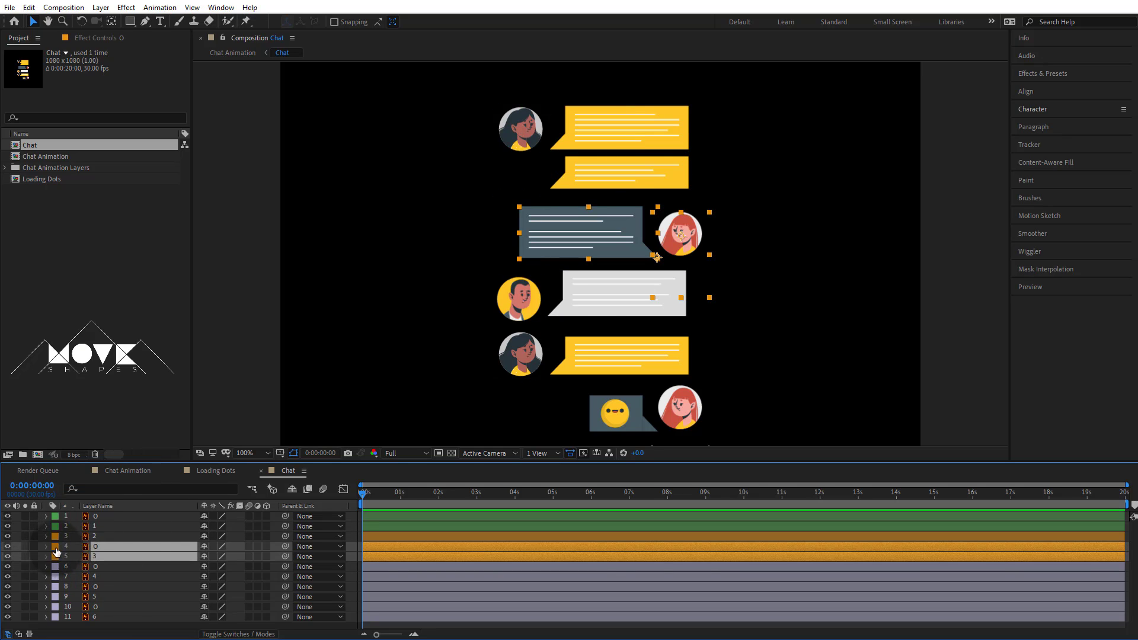
- Label layers 6–7 Orange, layers 8–9 Green, and layers 10–11 Orange
{"action": "left_click", "coordinate": [95, 566]}
{"action": "left_click", "coordinate": [95, 576], "text": "shift"}
{"action": "left_click", "coordinate": [55, 570]}
{"action": "left_click", "coordinate": [83, 498]}
{"action": "left_click", "coordinate": [55, 597]}
{"action": "left_click", "coordinate": [89, 490]}
{"action": "left_click", "coordinate": [95, 606]}
{"action": "left_click", "coordinate": [95, 616], "text": "shift"}
{"action": "left_click", "coordinate": [55, 606]}
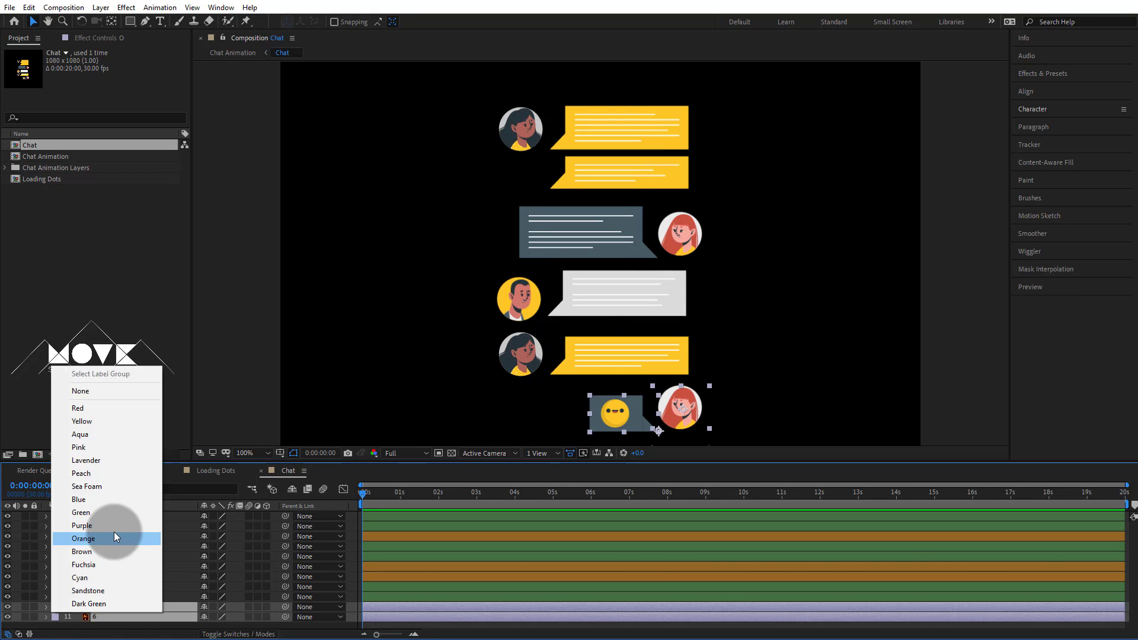
- Deselect all layers and select the top yellow bubble layer
{"action": "left_click", "coordinate": [114, 532]}
{"action": "left_click", "coordinate": [945, 319]}
{"action": "left_click", "coordinate": [367, 526]}
{"action": "scroll", "coordinate": [368, 527], "scroll_direction": "up", "scroll_amount": 2}
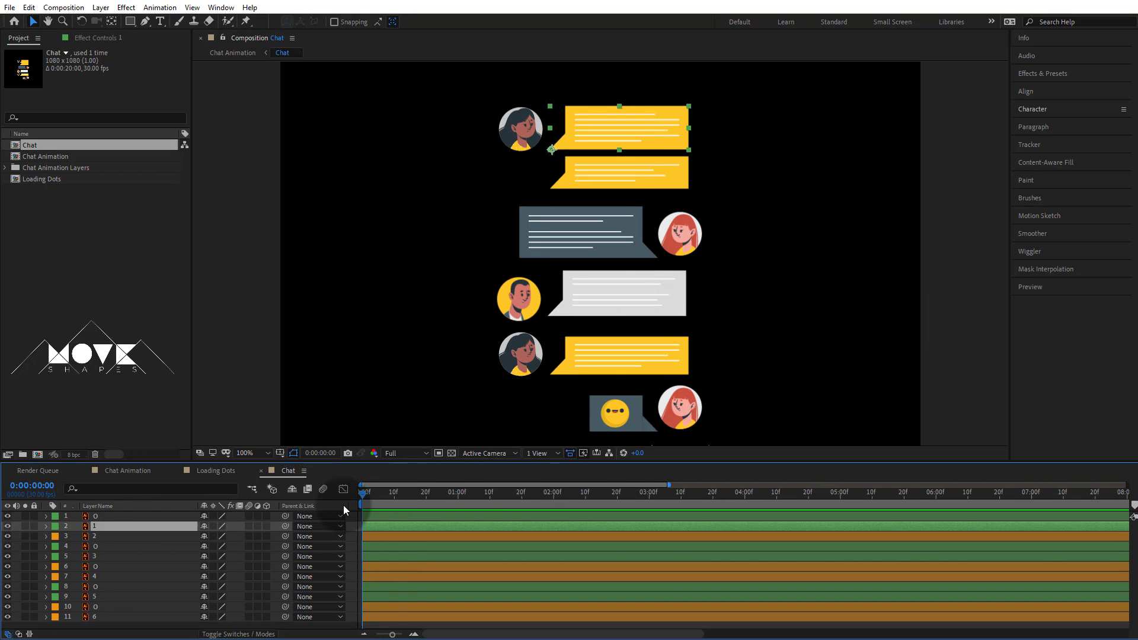
- Keyframe the top bubble's Scale at 0% on frame 0 and 107% at frame 14
{"action": "key", "text": "s"}
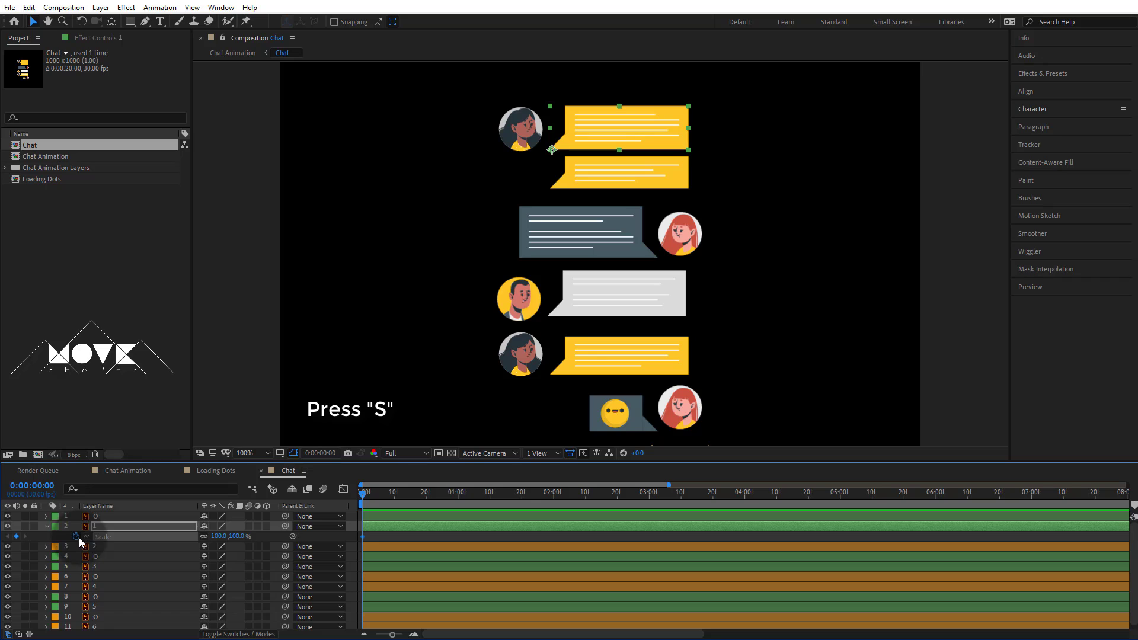
{"action": "key", "text": "Return"}
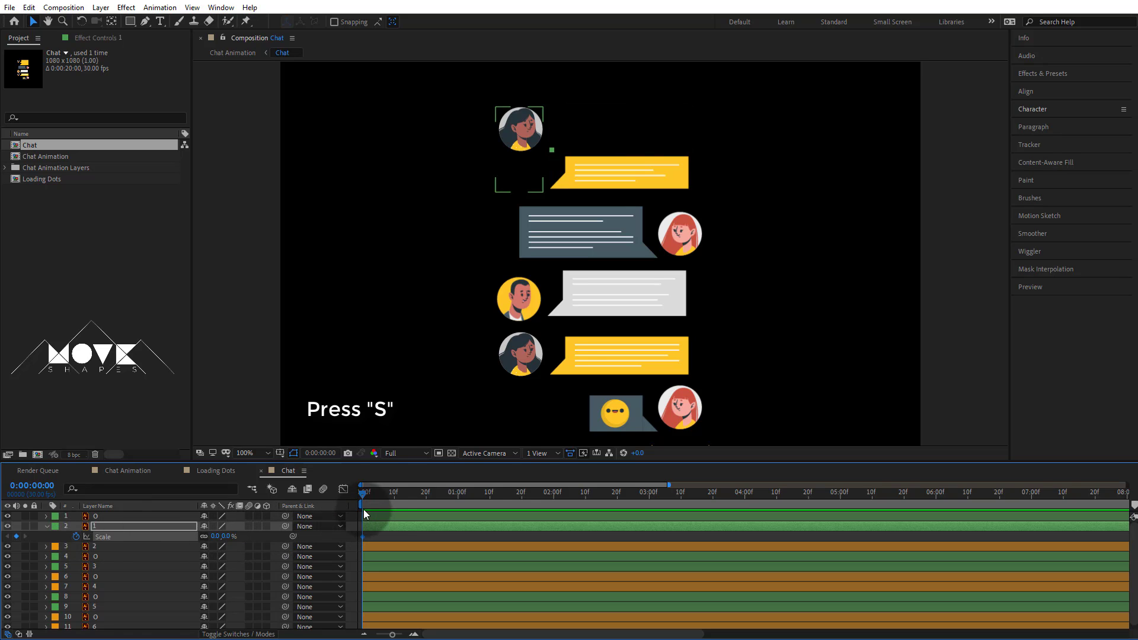
{"action": "key", "text": "Page_Down"}
{"action": "key", "text": "Page_Down"}
{"action": "key", "text": "Page_Down"}
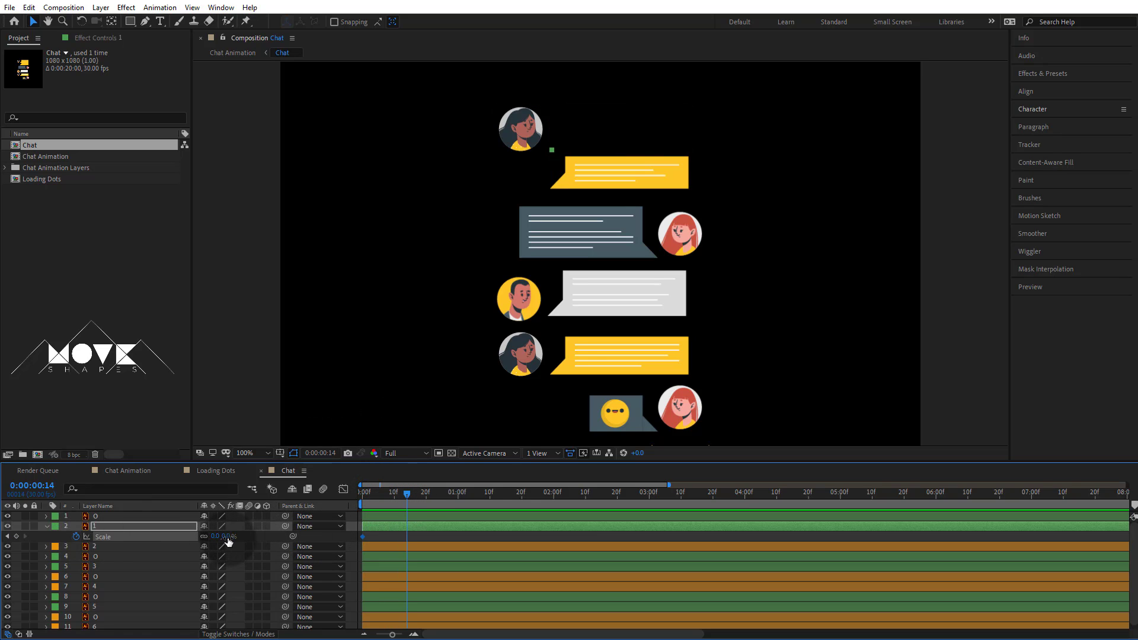
{"action": "type", "text": "107"}
{"action": "key", "text": "Return"}
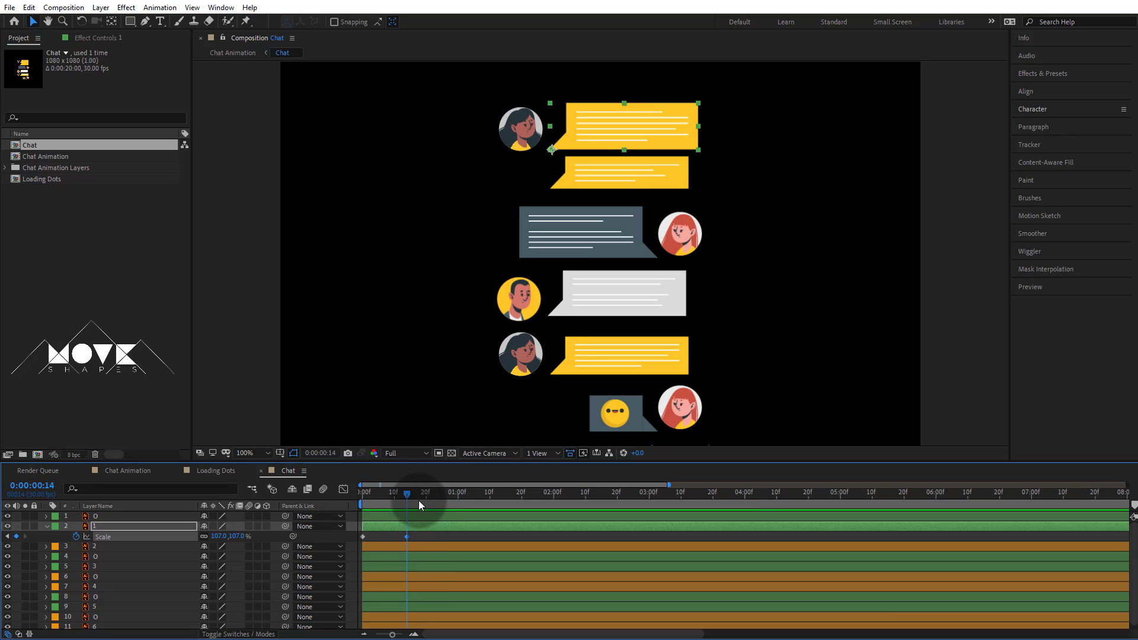
- Add Scale keyframes of 98% at 22f, 101% at 28f and 100% at 1:03, then select them all
{"action": "left_click", "coordinate": [240, 538]}
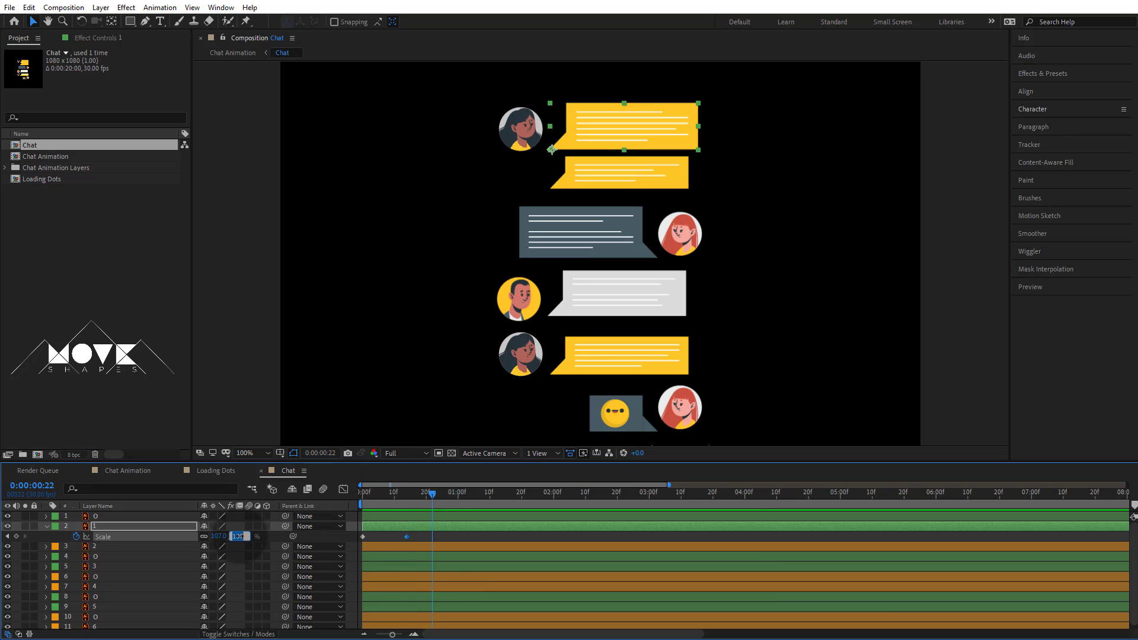
{"action": "type", "text": "98"}
{"action": "key", "text": "Return"}
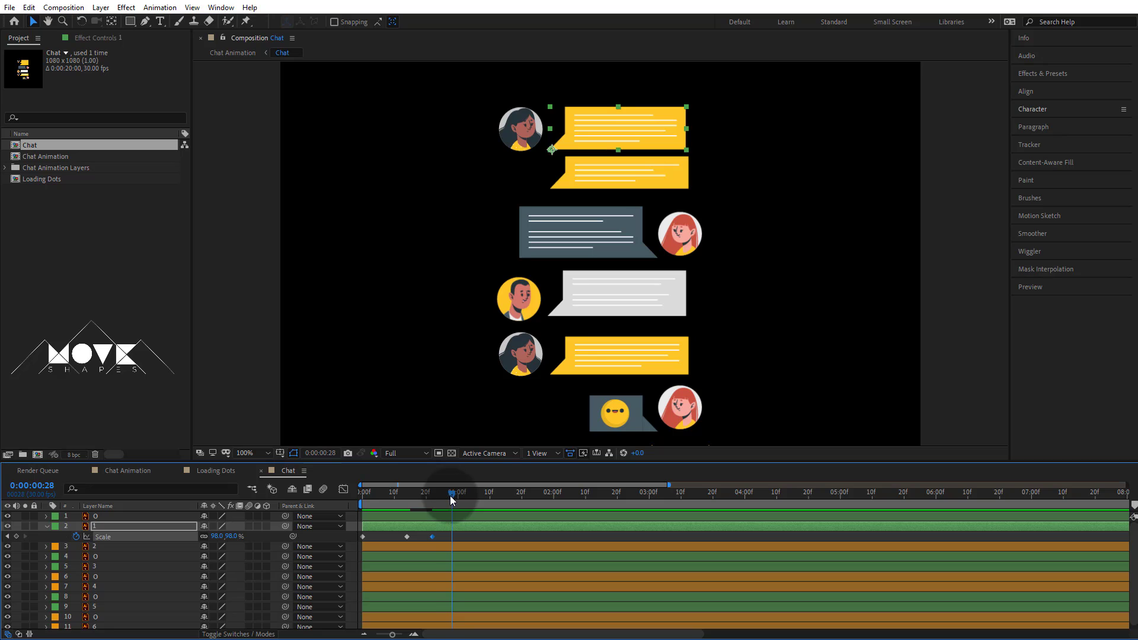
{"action": "left_click", "coordinate": [248, 536]}
{"action": "type", "text": "10"}
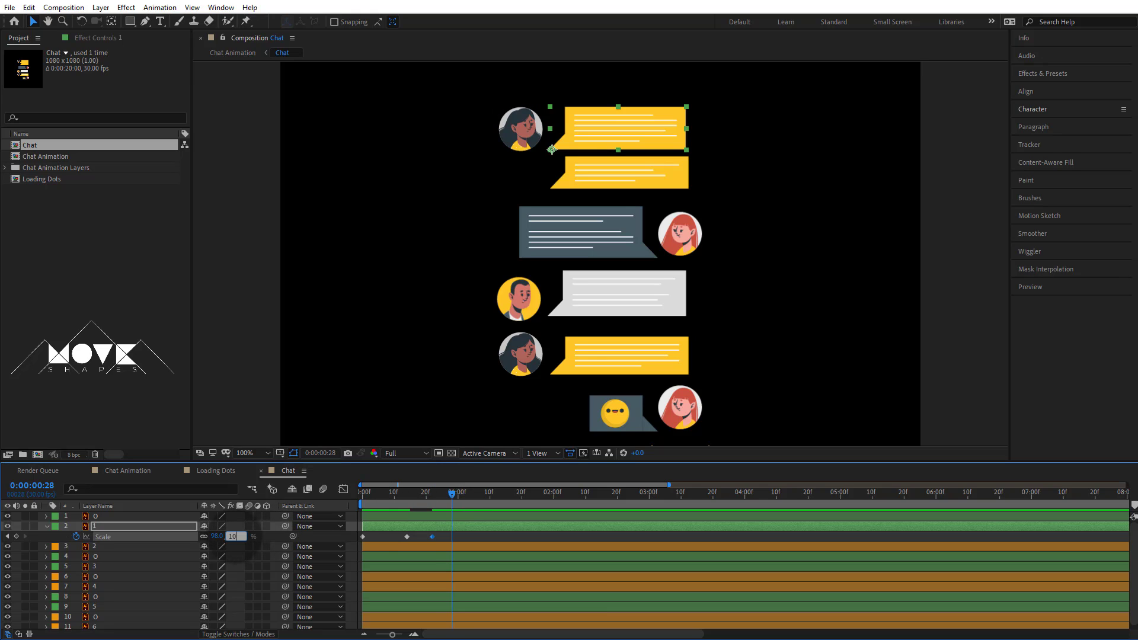
{"action": "type", "text": "1"}
{"action": "key", "text": "Return"}
{"action": "left_click", "coordinate": [466, 503]}
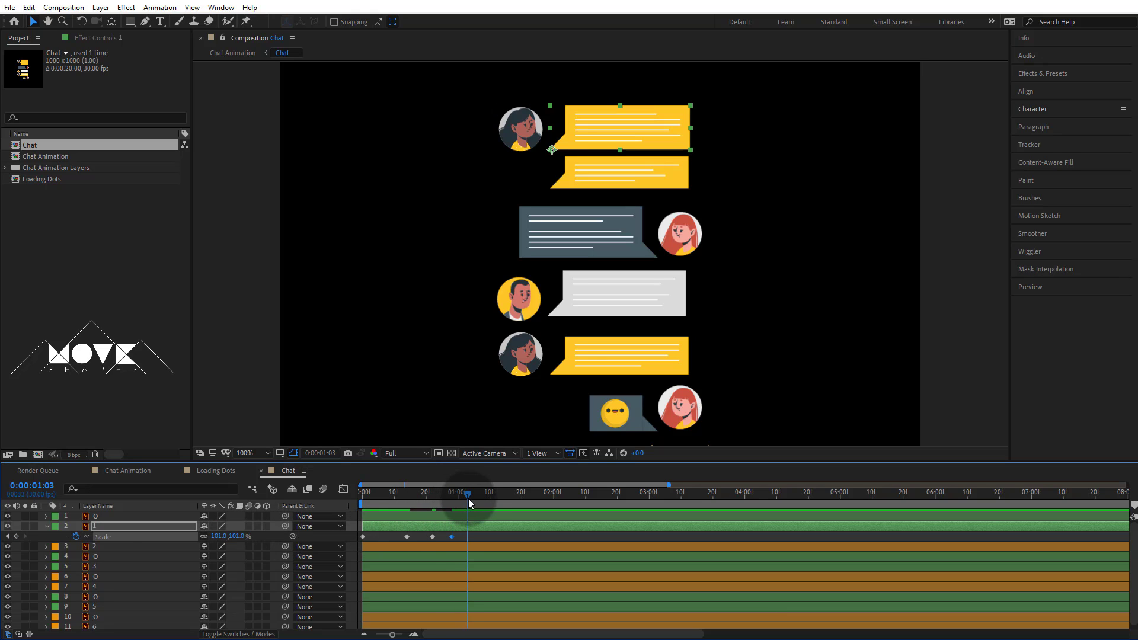
{"action": "left_click", "coordinate": [236, 536]}
{"action": "type", "text": "0"}
{"action": "key", "text": "Return"}
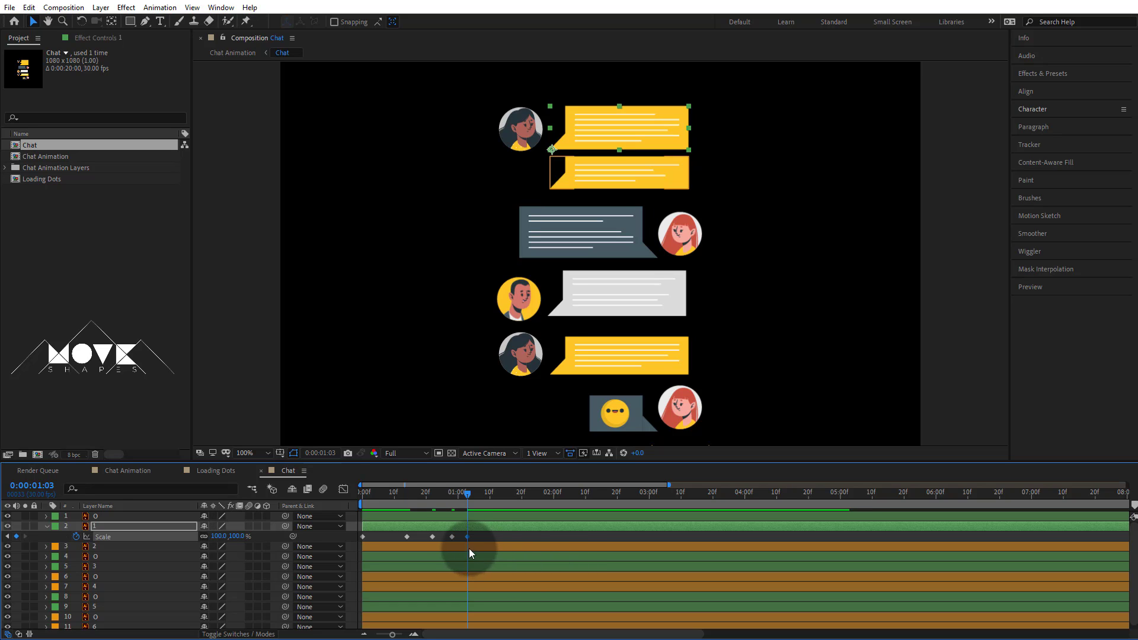
{"action": "left_click_drag", "start_coordinate": [471, 534], "coordinate": [359, 544]}
- Apply Easy Ease to the top bubble's Scale keyframes
{"action": "right_click", "coordinate": [362, 536]}
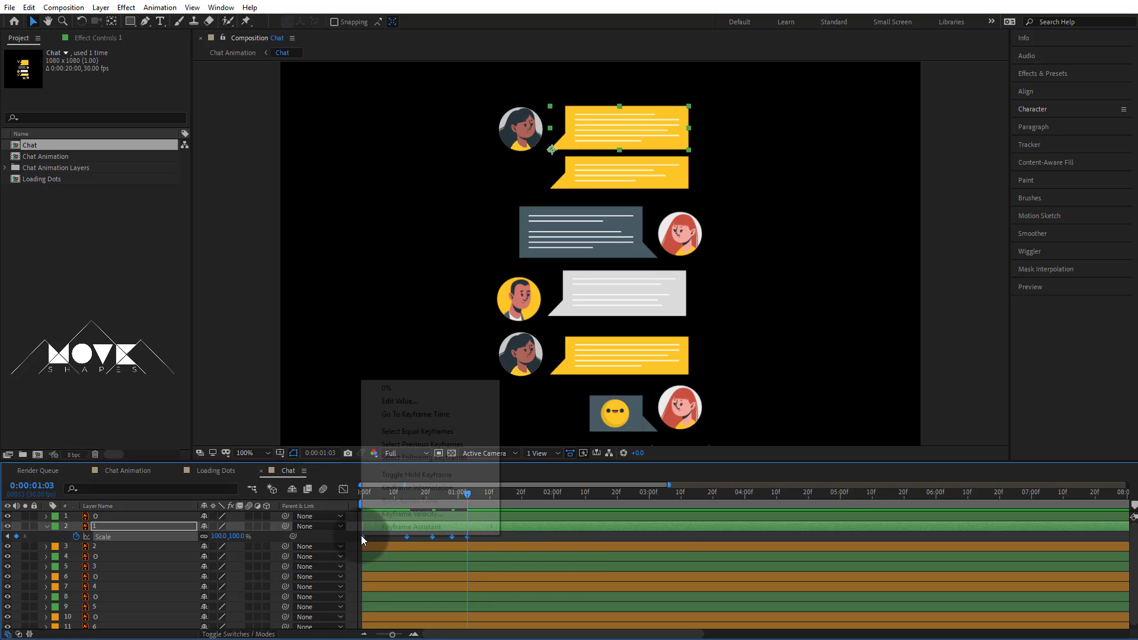
{"action": "mouse_move", "coordinate": [415, 521]}
{"action": "left_click", "coordinate": [521, 563]}
{"action": "left_click", "coordinate": [504, 538]}
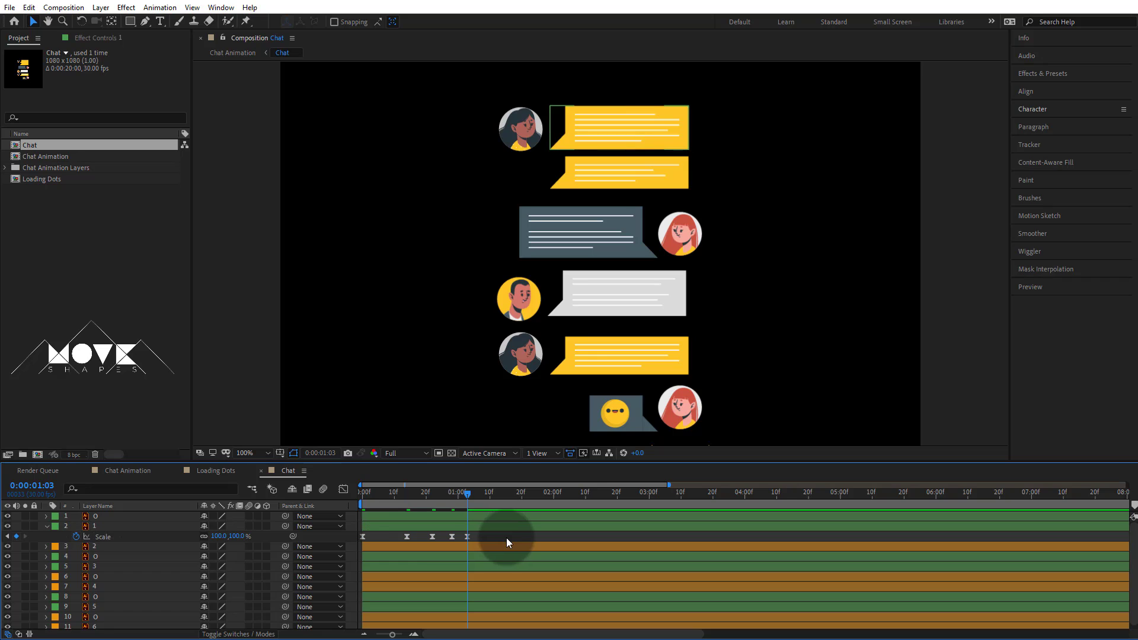
- Bunch the later Scale keys closer so the pop-in finishes before one second, previewing the result
{"action": "mouse_move", "coordinate": [409, 538]}
{"action": "left_mouse_down"}
{"action": "mouse_move", "coordinate": [472, 549]}
{"action": "mouse_move", "coordinate": [454, 540]}
{"action": "left_mouse_up"}
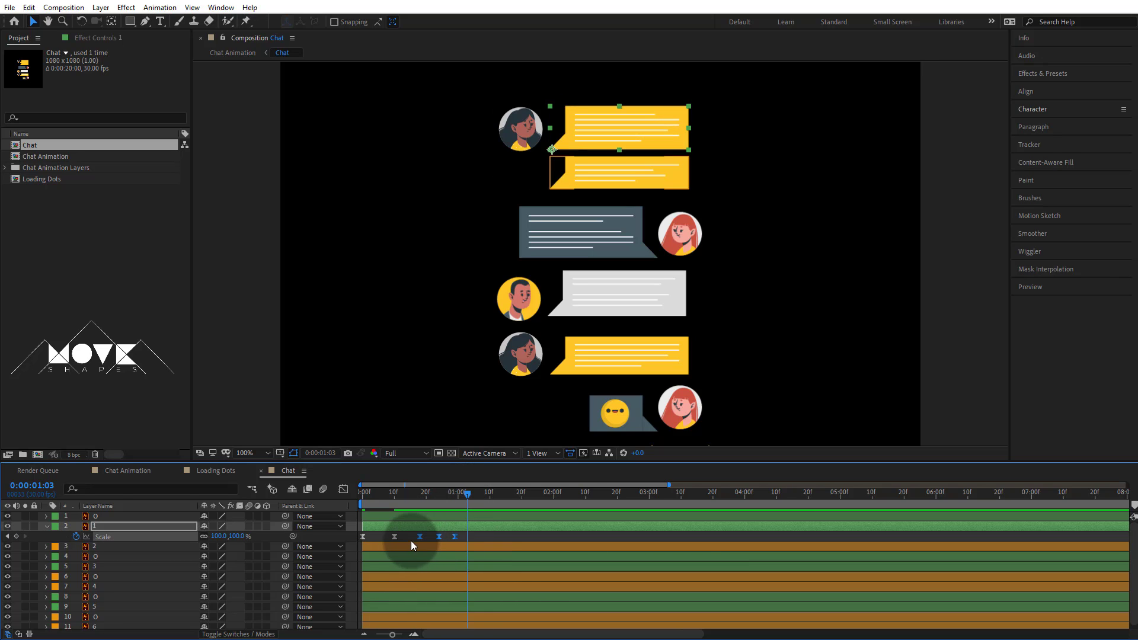
{"action": "left_click", "coordinate": [449, 536]}
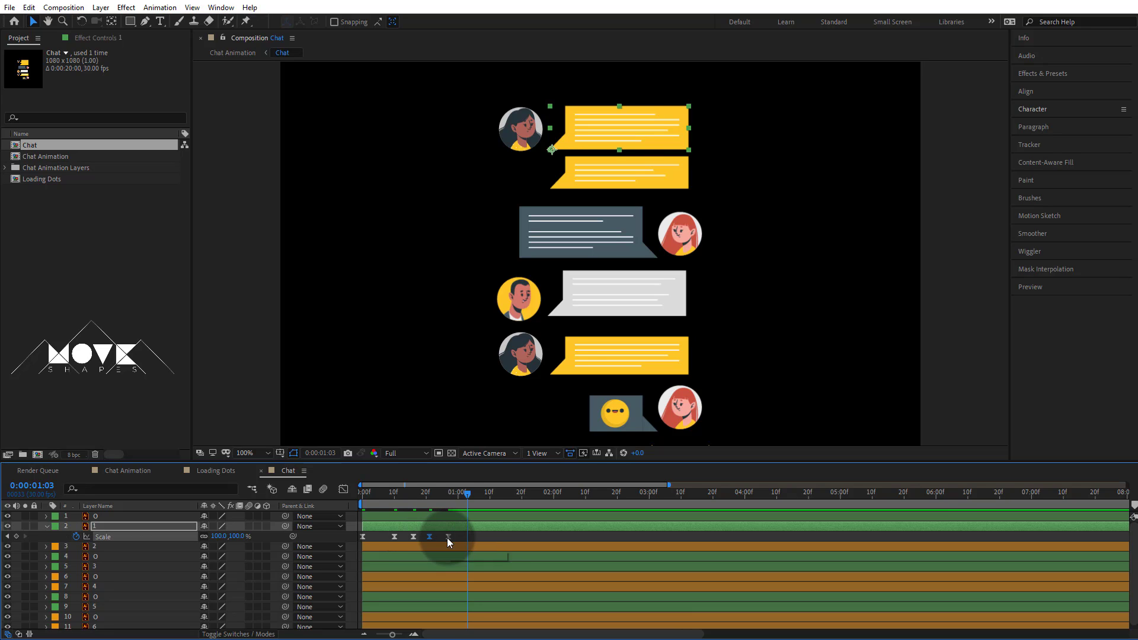
{"action": "mouse_move", "coordinate": [447, 537]}
{"action": "left_mouse_down"}
{"action": "mouse_move", "coordinate": [413, 542]}
{"action": "mouse_move", "coordinate": [435, 536]}
{"action": "left_mouse_up"}
{"action": "left_click", "coordinate": [783, 437]}
{"action": "key", "text": "space"}
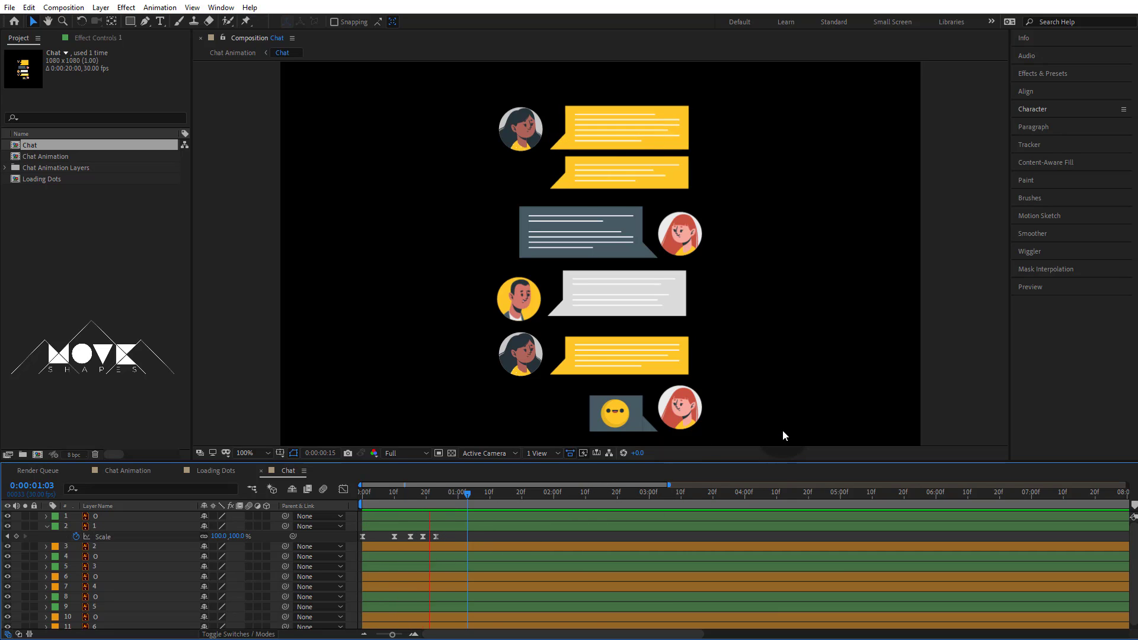
{"action": "left_click", "coordinate": [439, 536]}
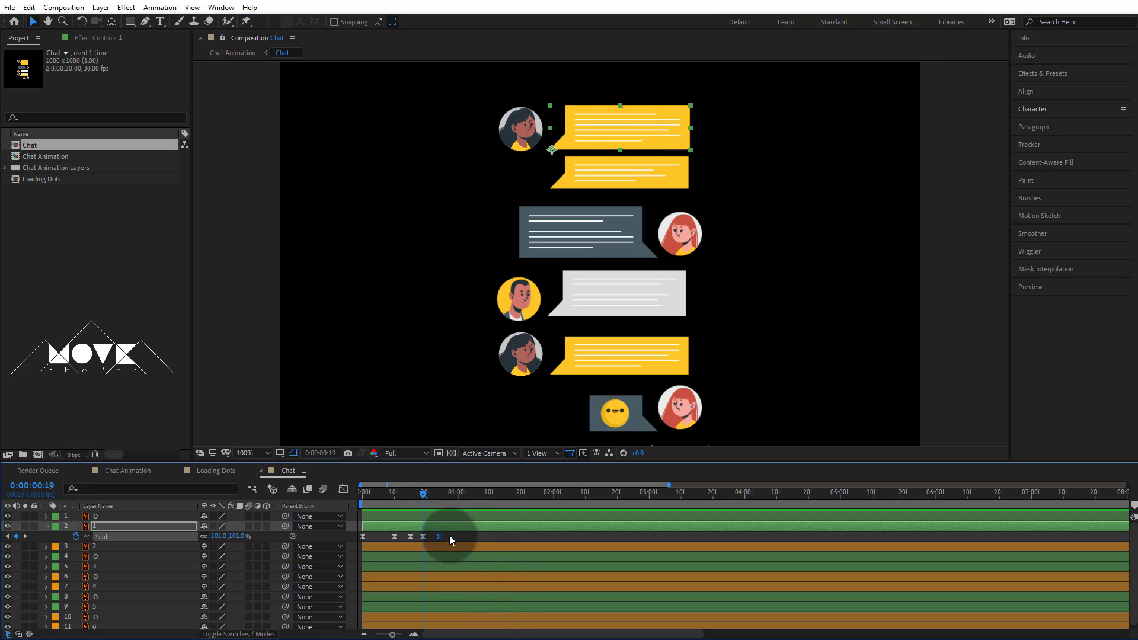
{"action": "mouse_move", "coordinate": [422, 536]}
{"action": "left_mouse_down"}
{"action": "mouse_move", "coordinate": [400, 548]}
{"action": "mouse_move", "coordinate": [415, 537]}
{"action": "left_mouse_up"}
{"action": "left_click", "coordinate": [859, 461]}
{"action": "key", "text": "space"}
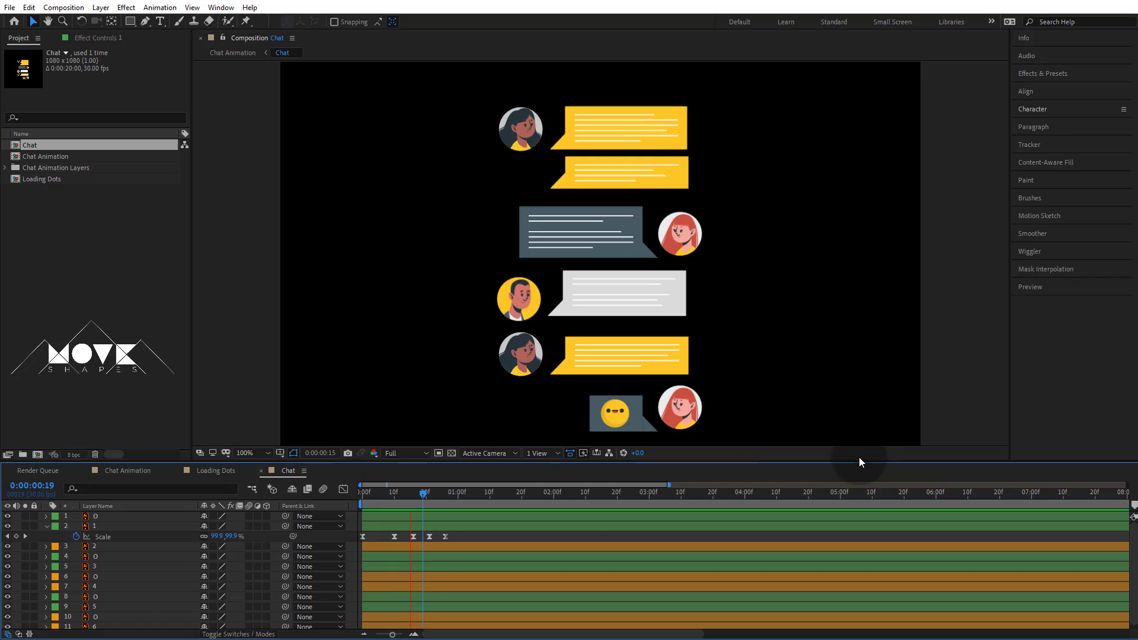
- Copy the top bubble's Scale keyframes via Edit > Copy
{"action": "left_click", "coordinate": [111, 538]}
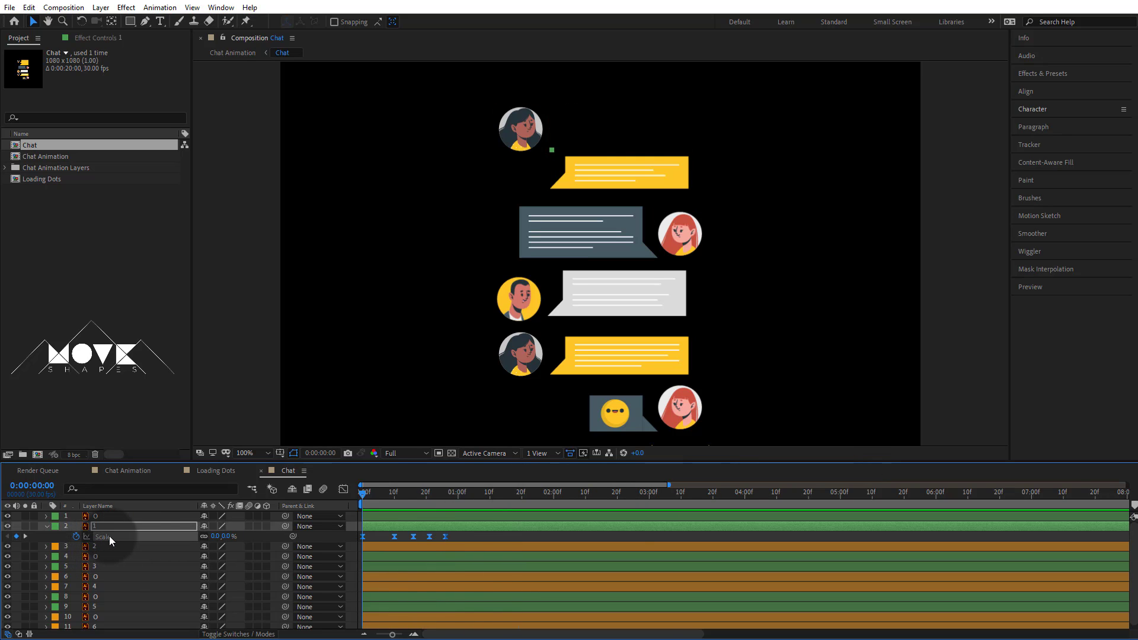
{"action": "left_click", "coordinate": [29, 7]}
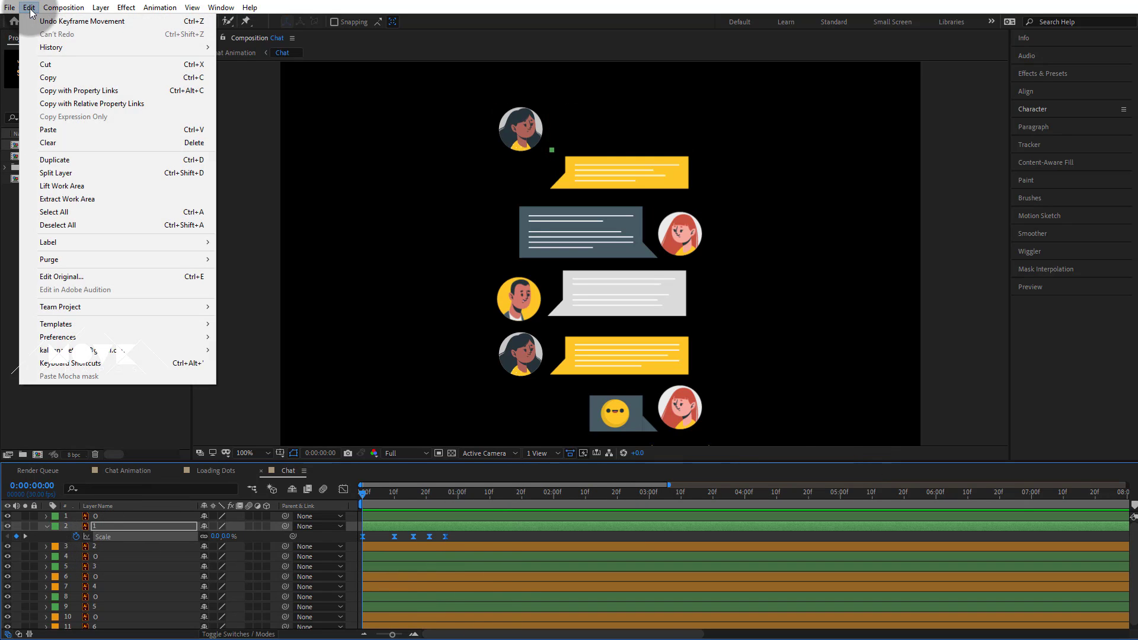
{"action": "left_click", "coordinate": [53, 77]}
{"action": "left_click", "coordinate": [47, 525]}
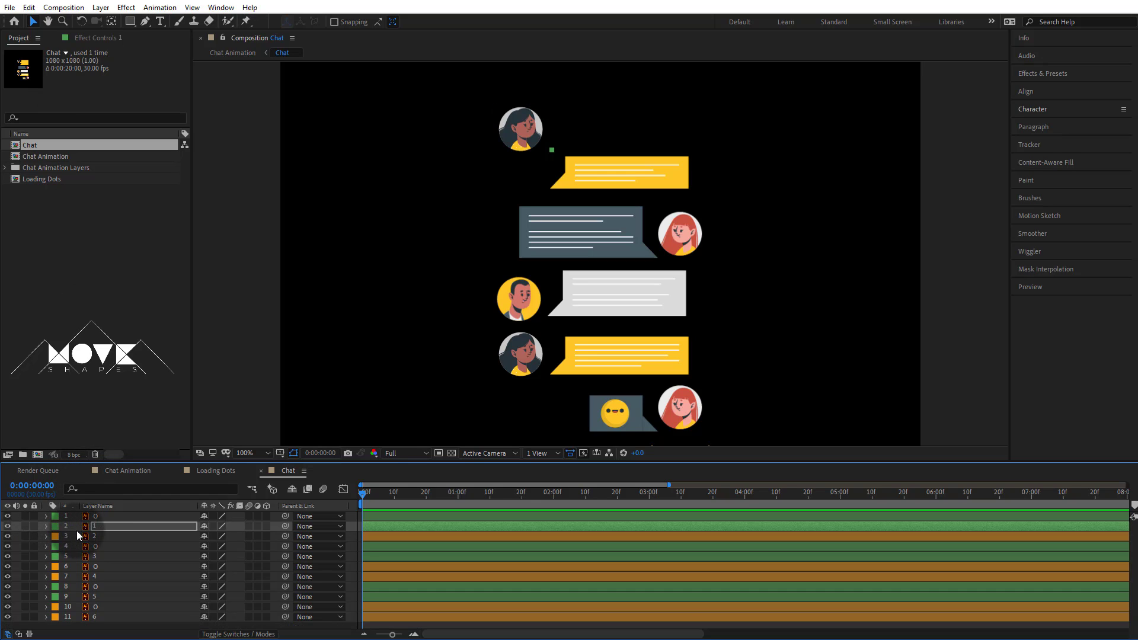
- Paste the pop-in Scale keyframes onto all other chat layers and preview the animation
{"action": "left_click", "coordinate": [95, 516]}
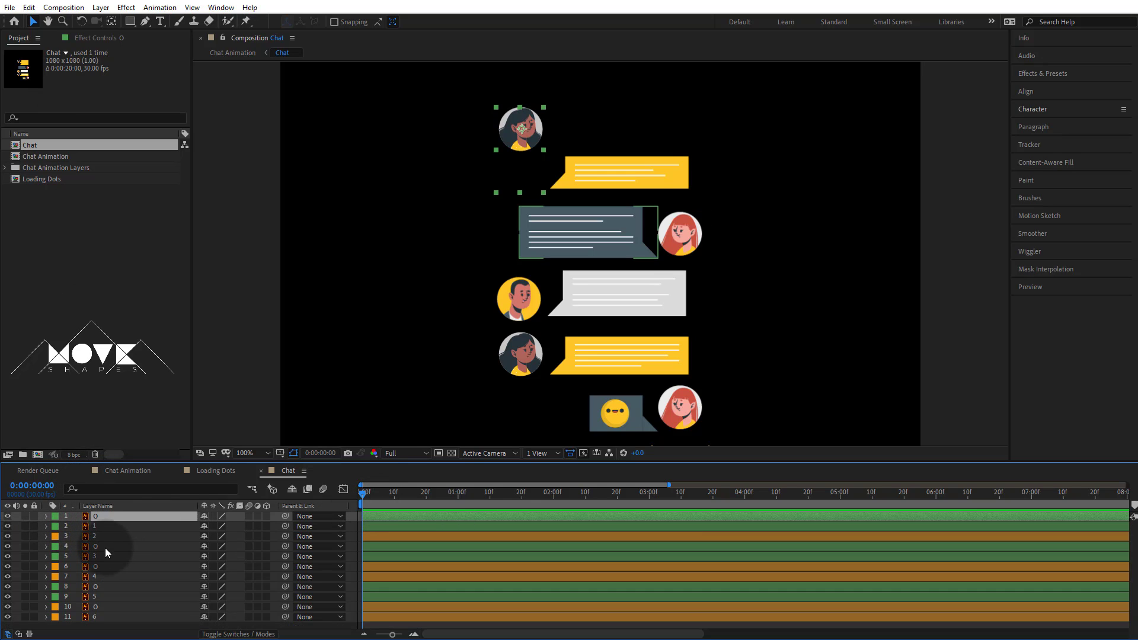
{"action": "key", "text": "ctrl+a"}
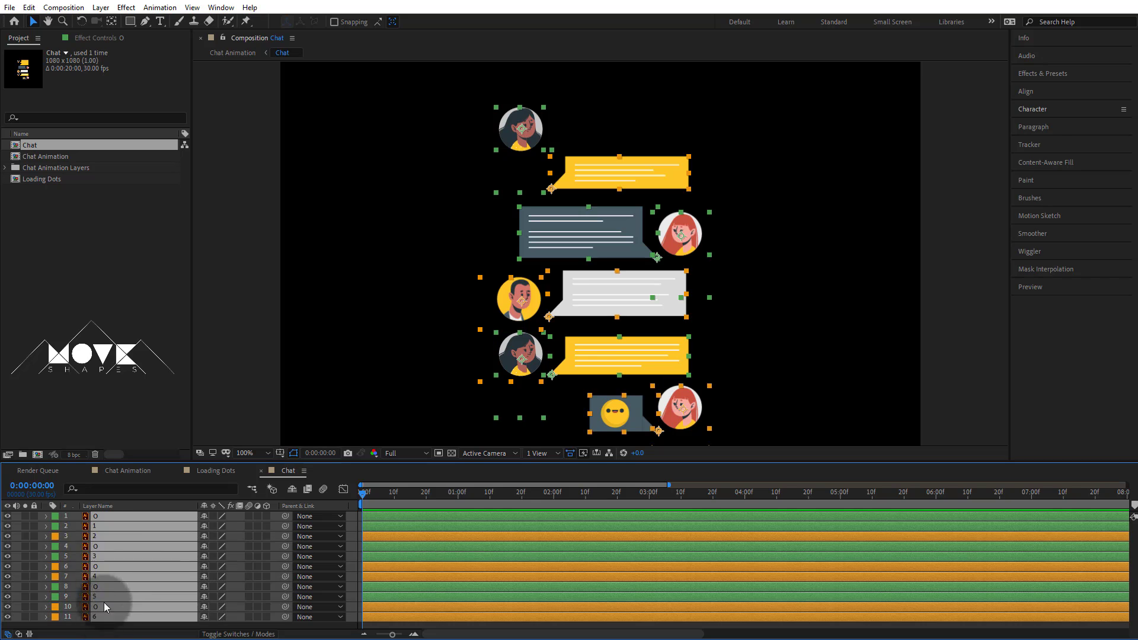
{"action": "left_click", "coordinate": [98, 526], "text": "ctrl"}
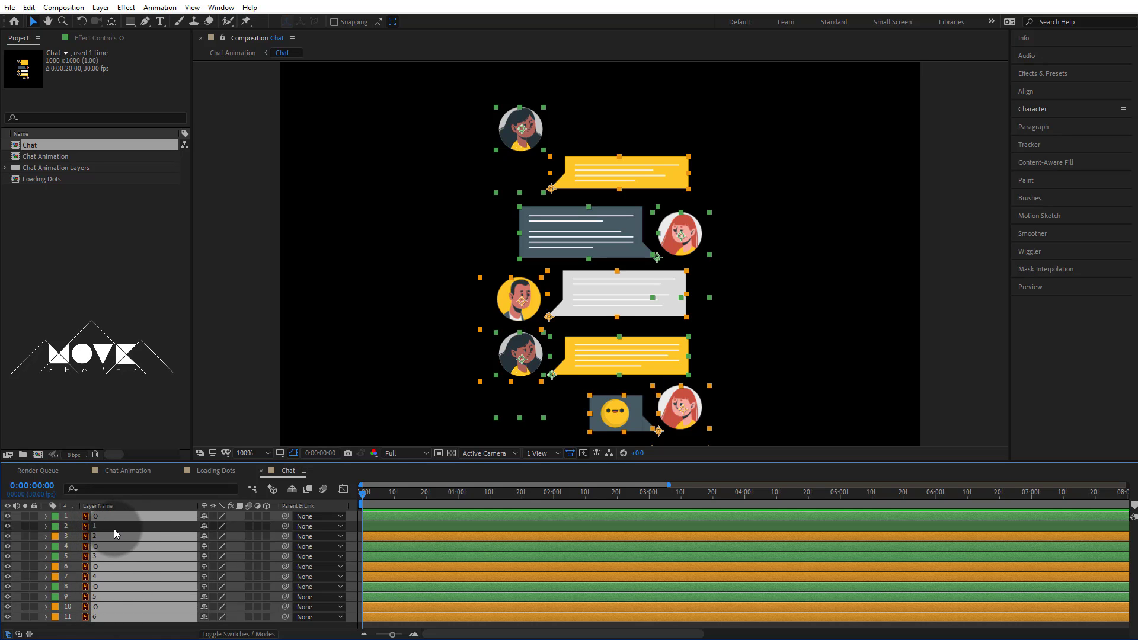
{"action": "left_click", "coordinate": [28, 7]}
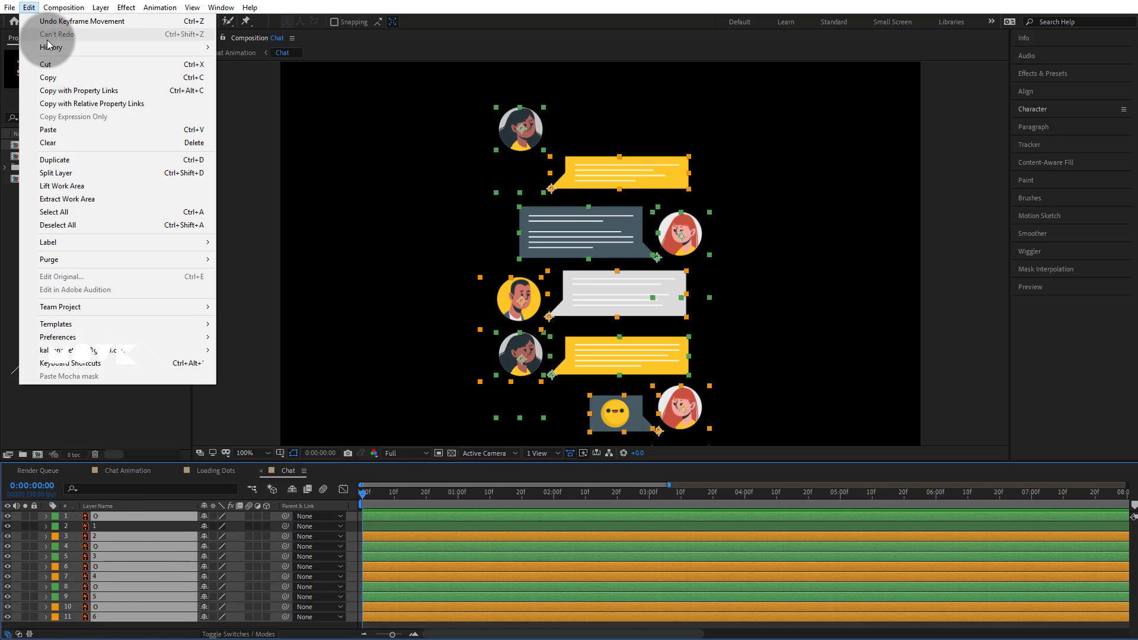
{"action": "left_click", "coordinate": [89, 129]}
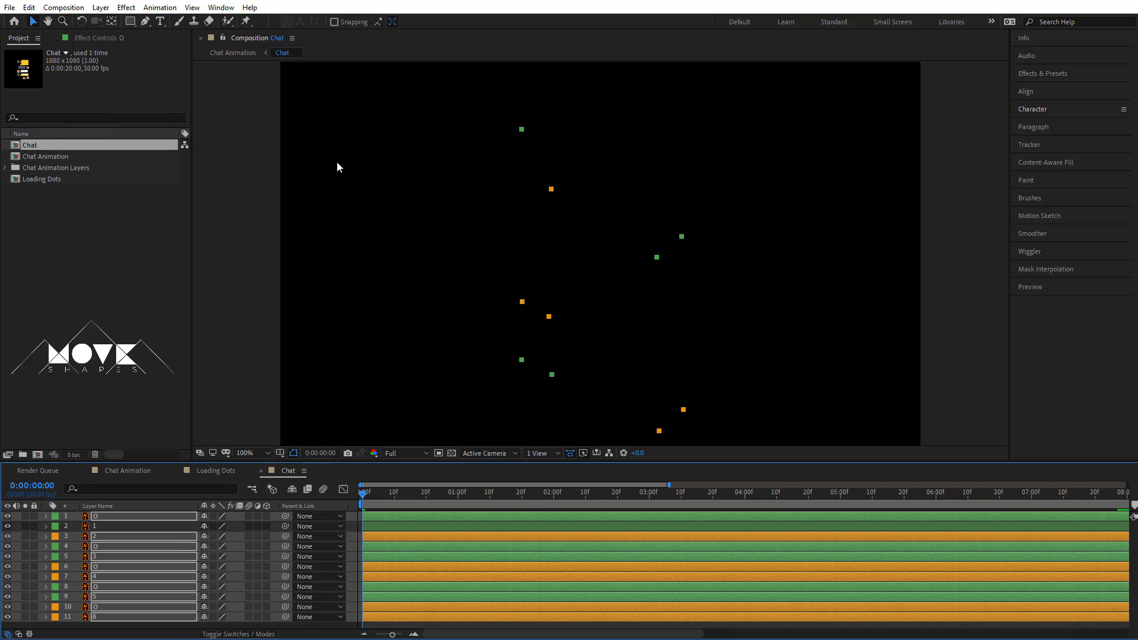
{"action": "left_click", "coordinate": [942, 259]}
{"action": "key", "text": "space"}
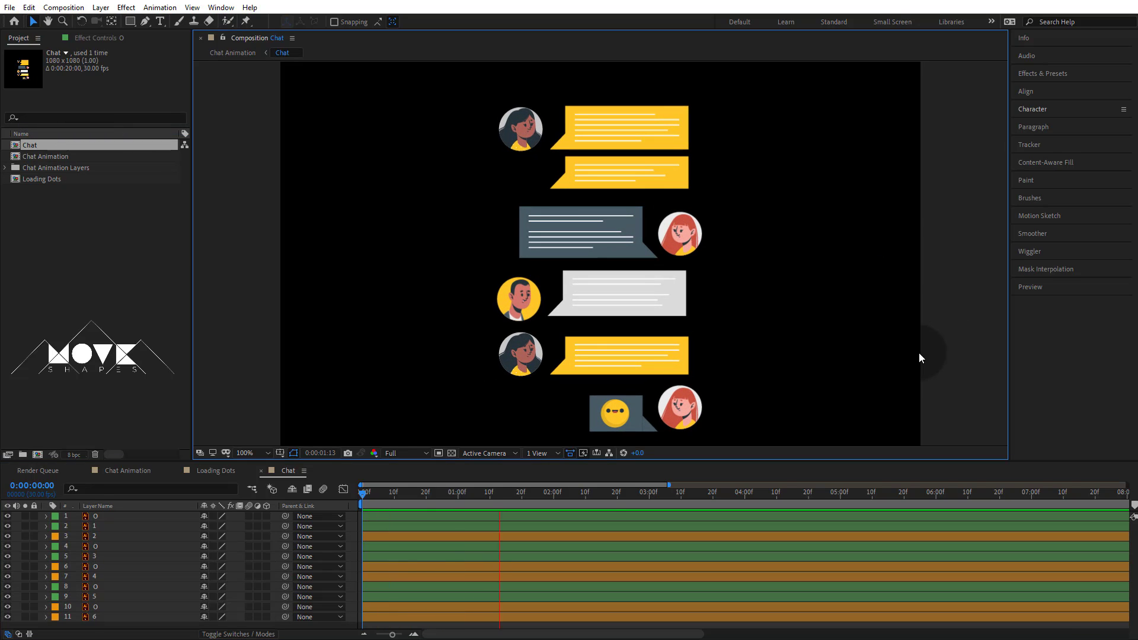
{"action": "key", "text": "space"}
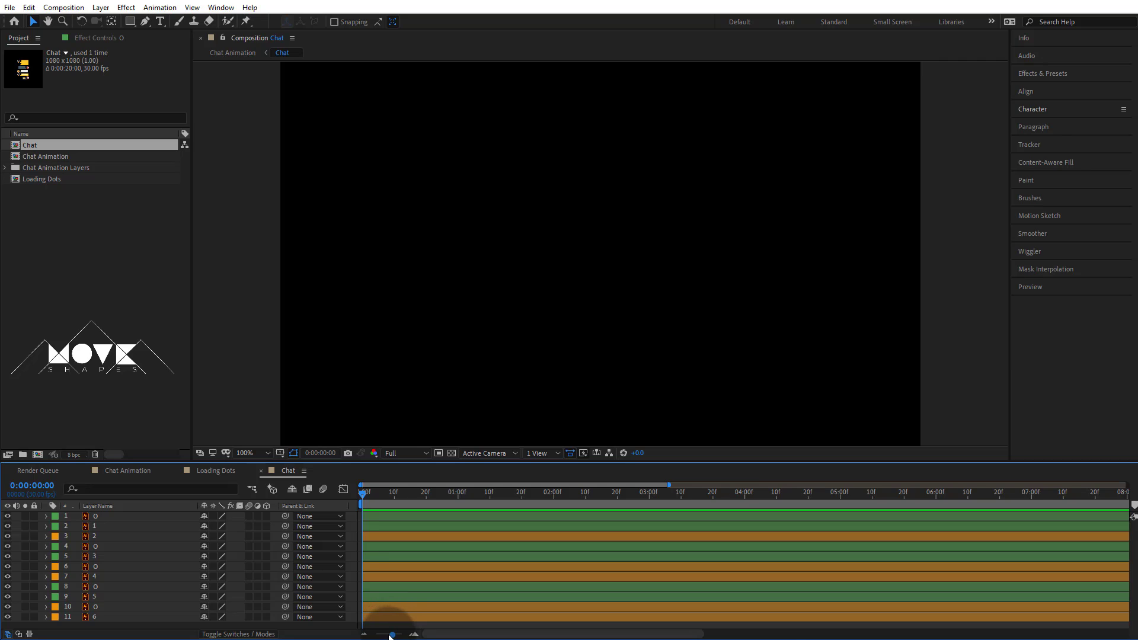
- Zoom the timeline to whole seconds and shift layers 3–11 to start at 2 seconds
{"action": "left_click_drag", "start_coordinate": [391, 635], "coordinate": [385, 635]}
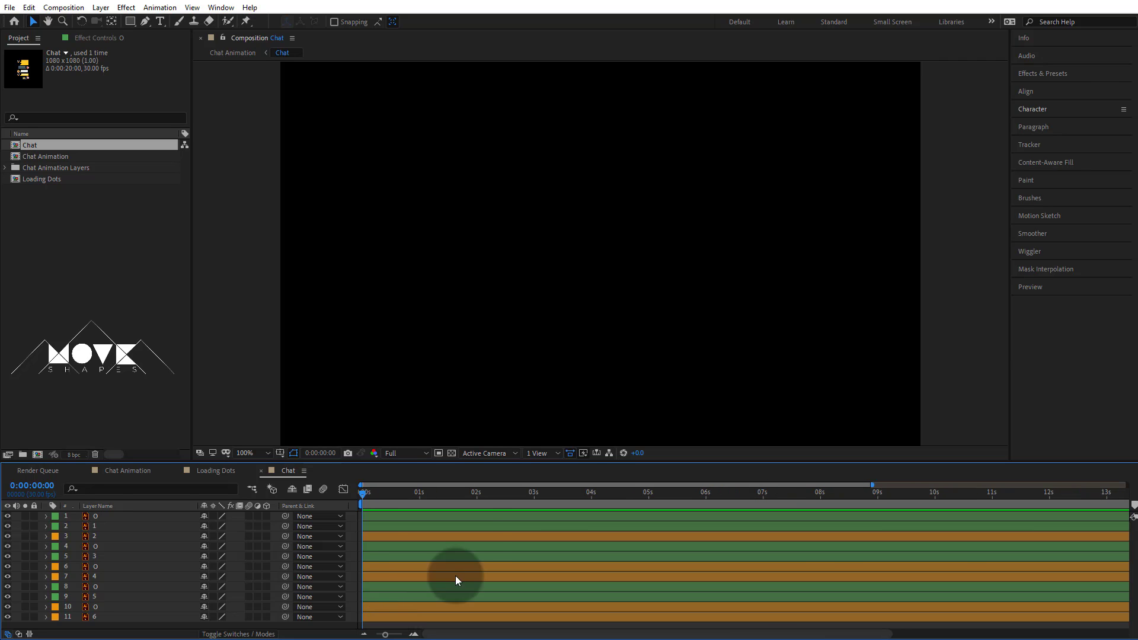
{"action": "left_click_drag", "start_coordinate": [371, 501], "coordinate": [466, 508]}
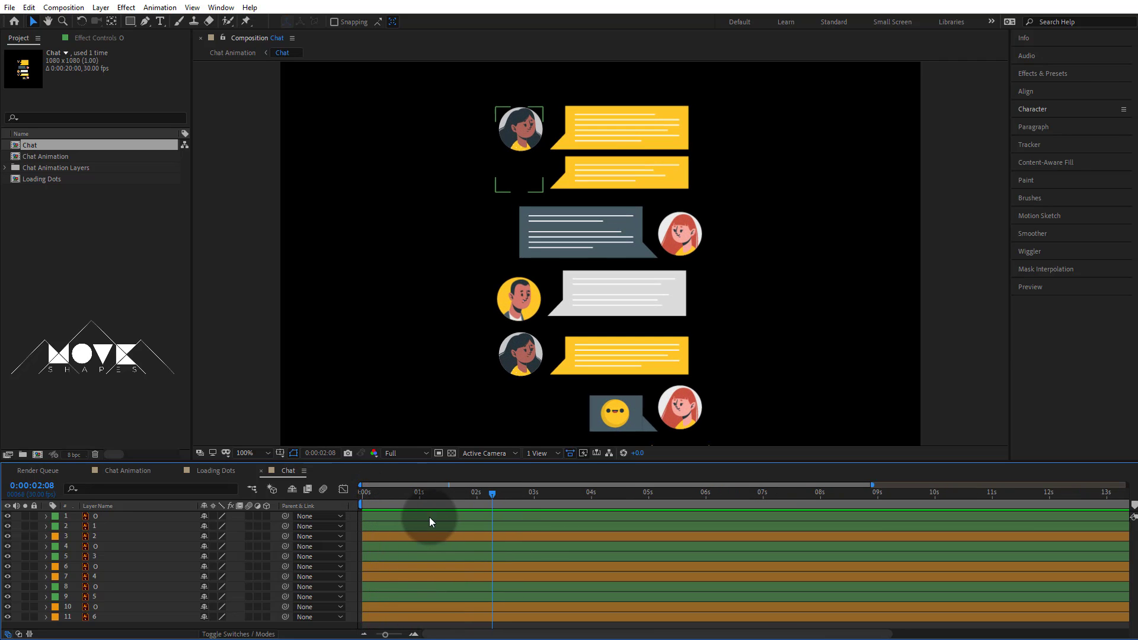
{"action": "left_click", "coordinate": [386, 525]}
{"action": "left_click", "coordinate": [384, 536]}
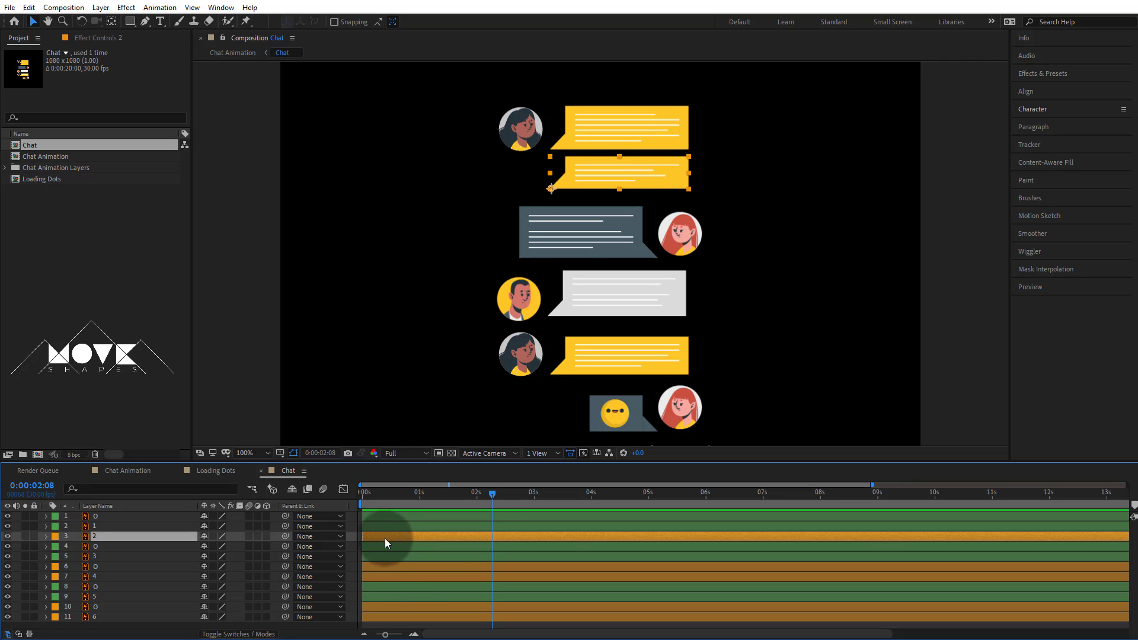
{"action": "left_click", "coordinate": [386, 602], "text": "shift"}
{"action": "left_click_drag", "start_coordinate": [407, 535], "coordinate": [490, 532]}
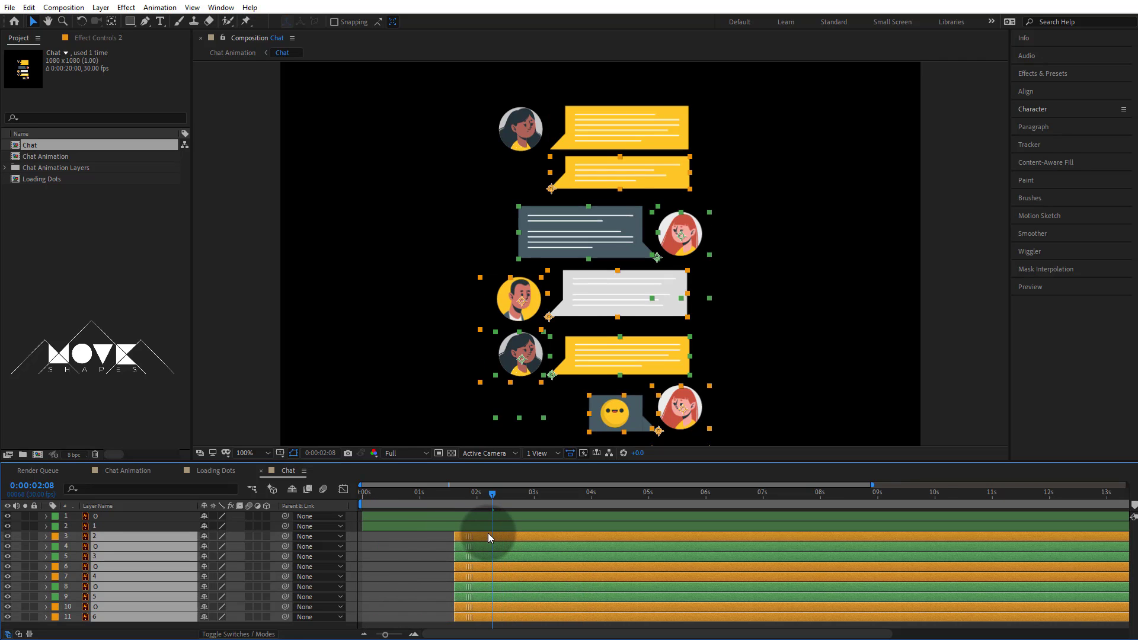
{"action": "left_click", "coordinate": [370, 503]}
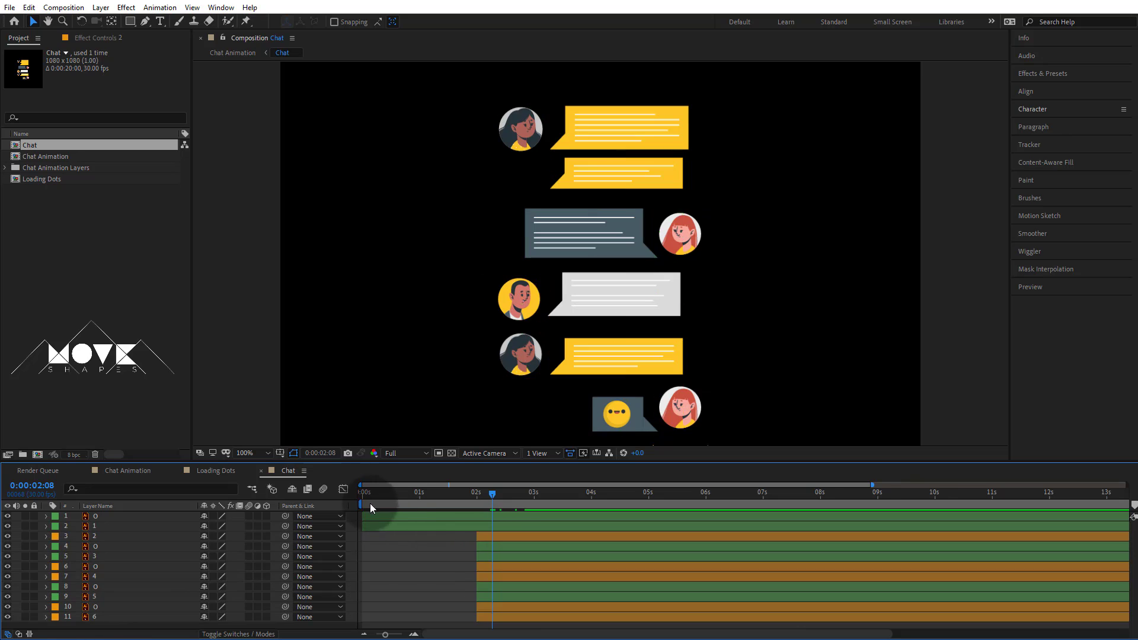
- Shift layers 4–11 to start at 4 seconds
{"action": "mouse_move", "coordinate": [375, 495]}
{"action": "left_mouse_down"}
{"action": "mouse_move", "coordinate": [432, 508]}
{"action": "mouse_move", "coordinate": [588, 500]}
{"action": "left_mouse_up"}
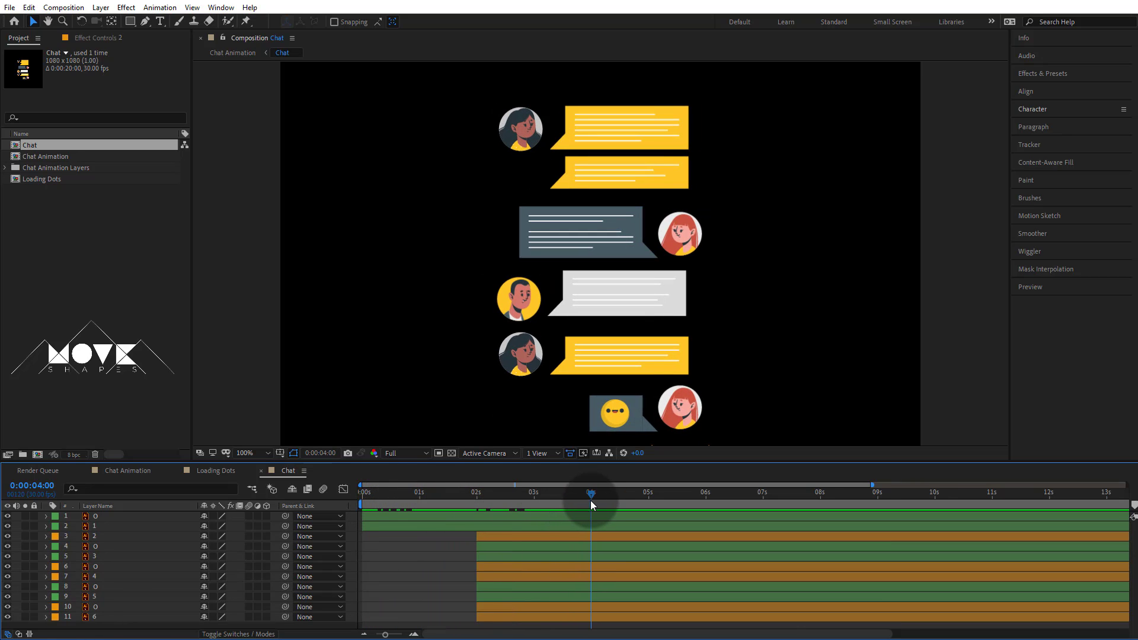
{"action": "left_click", "coordinate": [520, 542]}
{"action": "left_click", "coordinate": [520, 611], "text": "shift"}
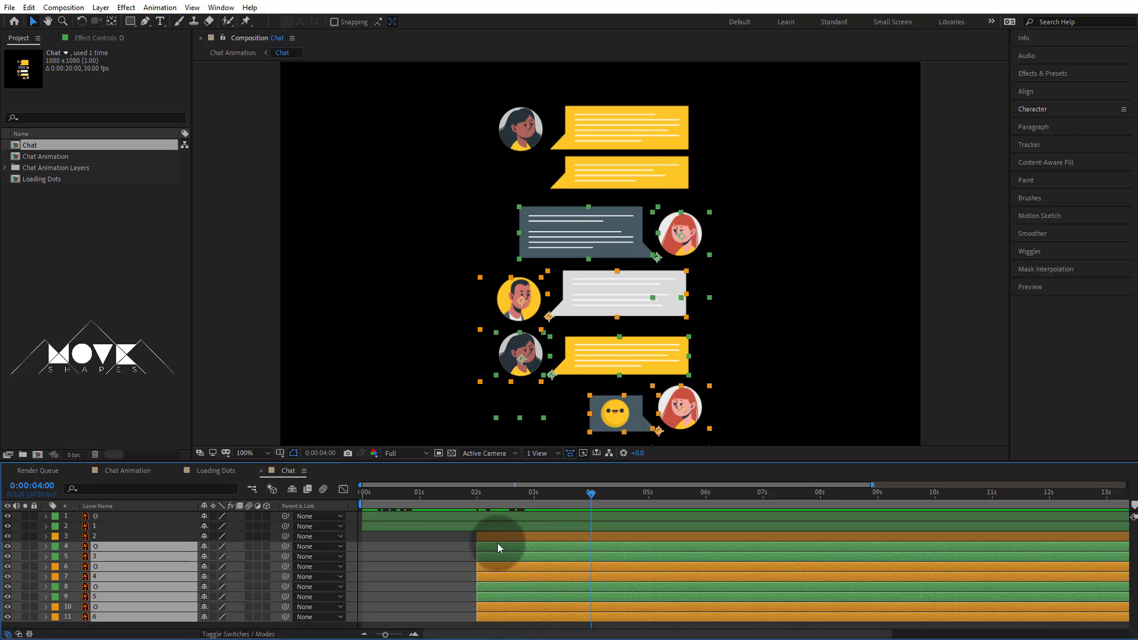
{"action": "left_click_drag", "start_coordinate": [497, 543], "coordinate": [602, 546]}
{"action": "left_click", "coordinate": [573, 570]}
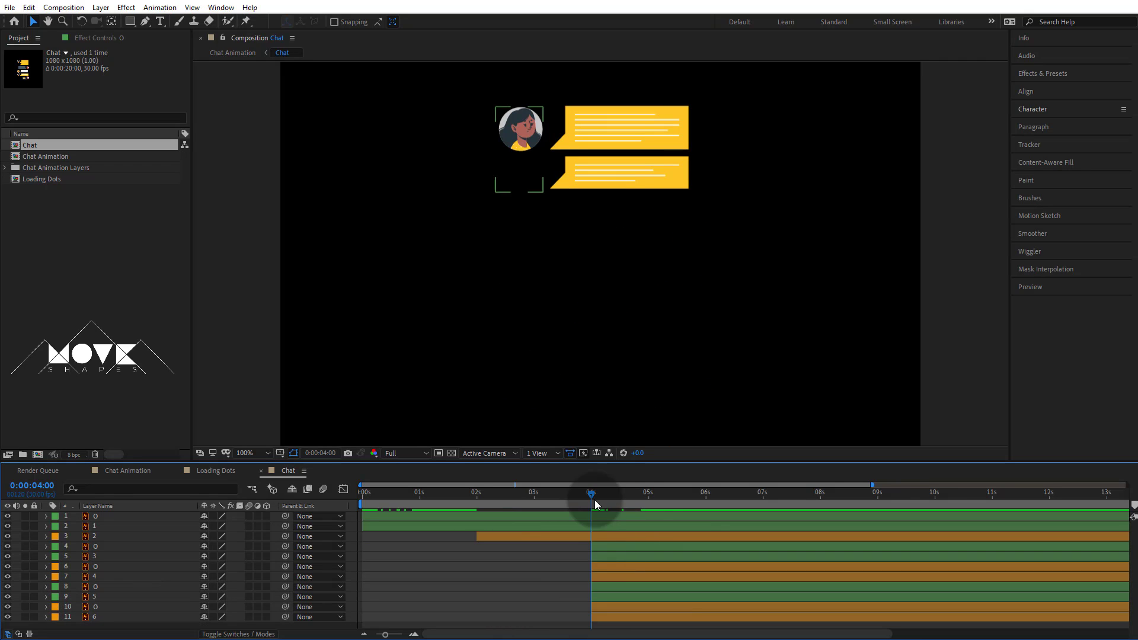
- Shift layers 6–11 to start at 6 seconds and layers 8–11 to 8 seconds
{"action": "left_click_drag", "start_coordinate": [595, 500], "coordinate": [675, 499]}
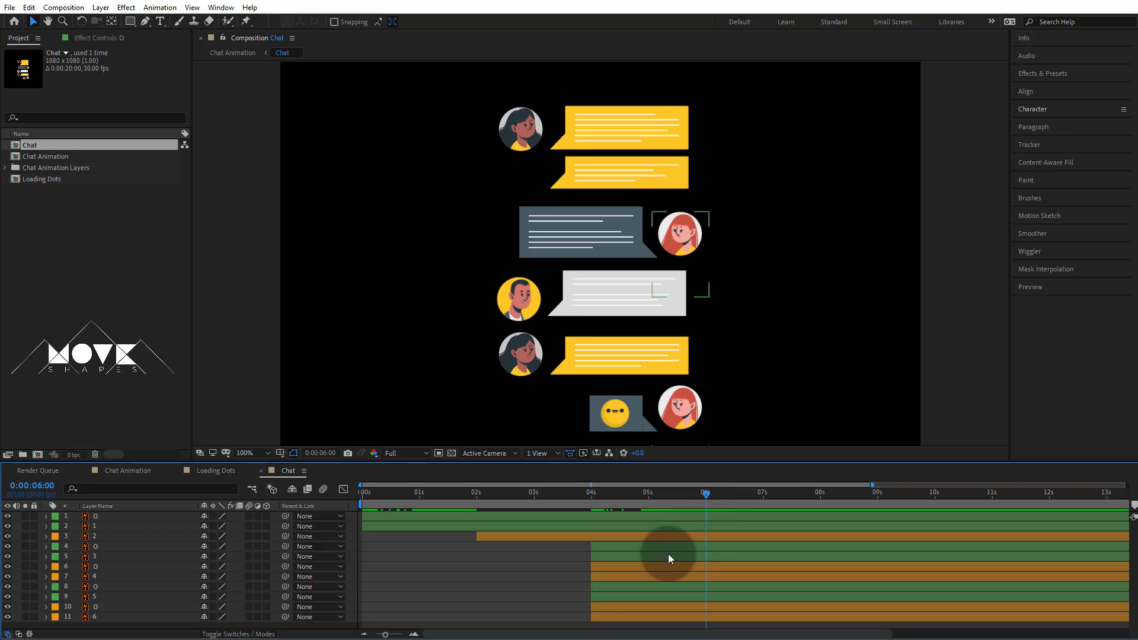
{"action": "left_click", "coordinate": [648, 566]}
{"action": "left_click", "coordinate": [618, 617], "text": "shift"}
{"action": "left_click_drag", "start_coordinate": [603, 566], "coordinate": [720, 567]}
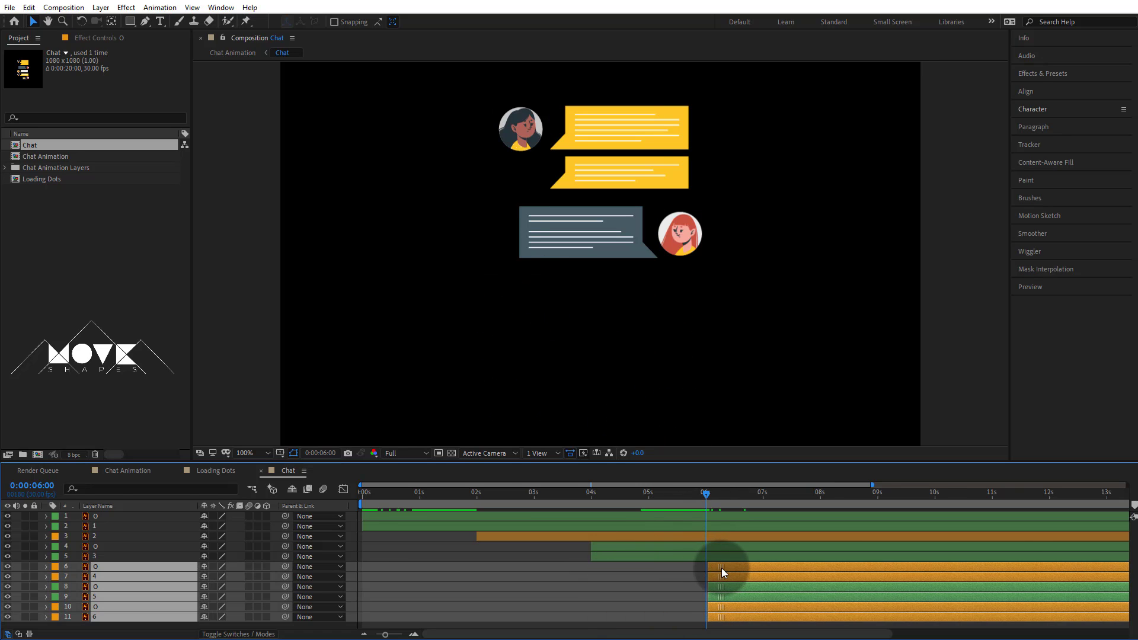
{"action": "left_click", "coordinate": [820, 499]}
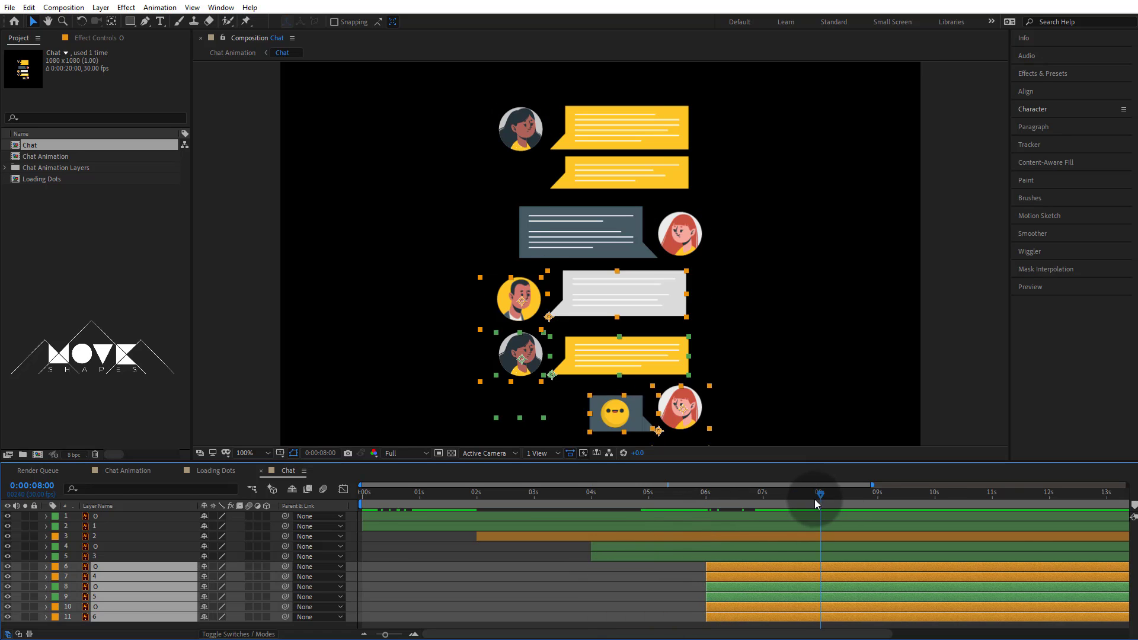
{"action": "left_click", "coordinate": [716, 588]}
{"action": "left_click", "coordinate": [718, 613], "text": "shift"}
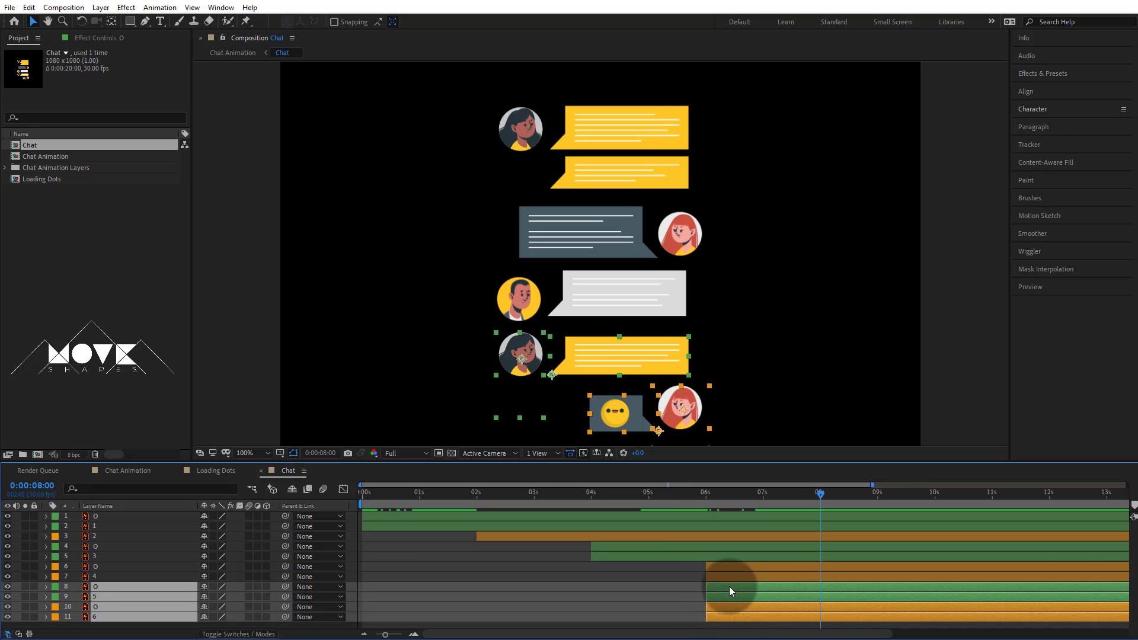
{"action": "left_click_drag", "start_coordinate": [729, 590], "coordinate": [830, 592]}
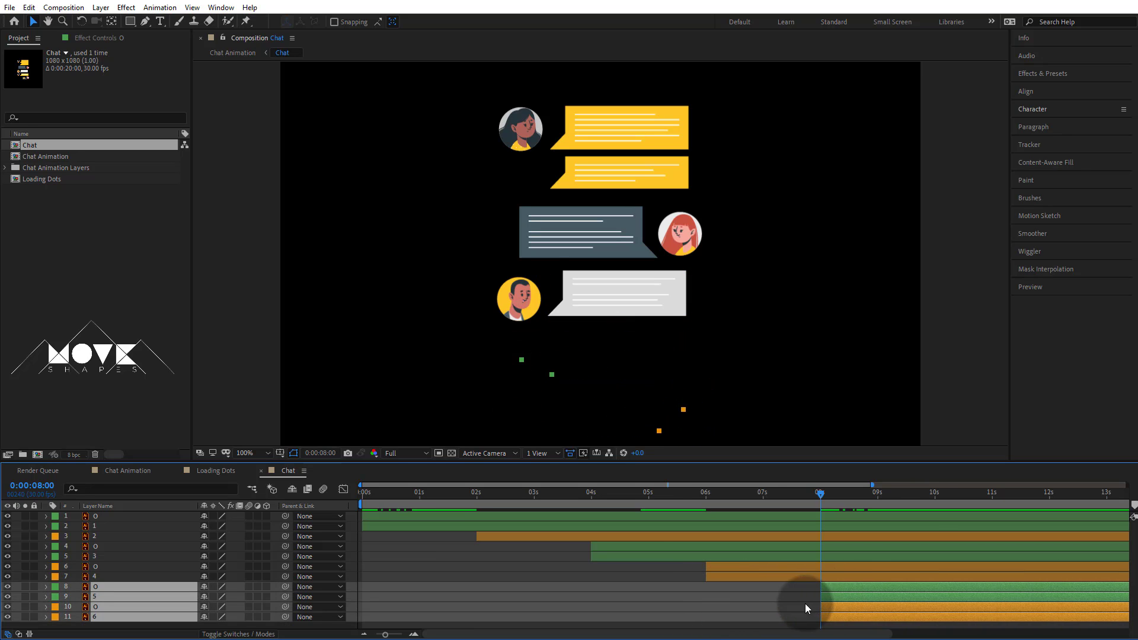
{"action": "left_click", "coordinate": [805, 603]}
- Shift layers 10–11 to start at 10 seconds and preview the staggered chat
{"action": "left_click", "coordinate": [934, 497]}
{"action": "left_click", "coordinate": [865, 606]}
{"action": "left_click", "coordinate": [859, 617], "text": "shift"}
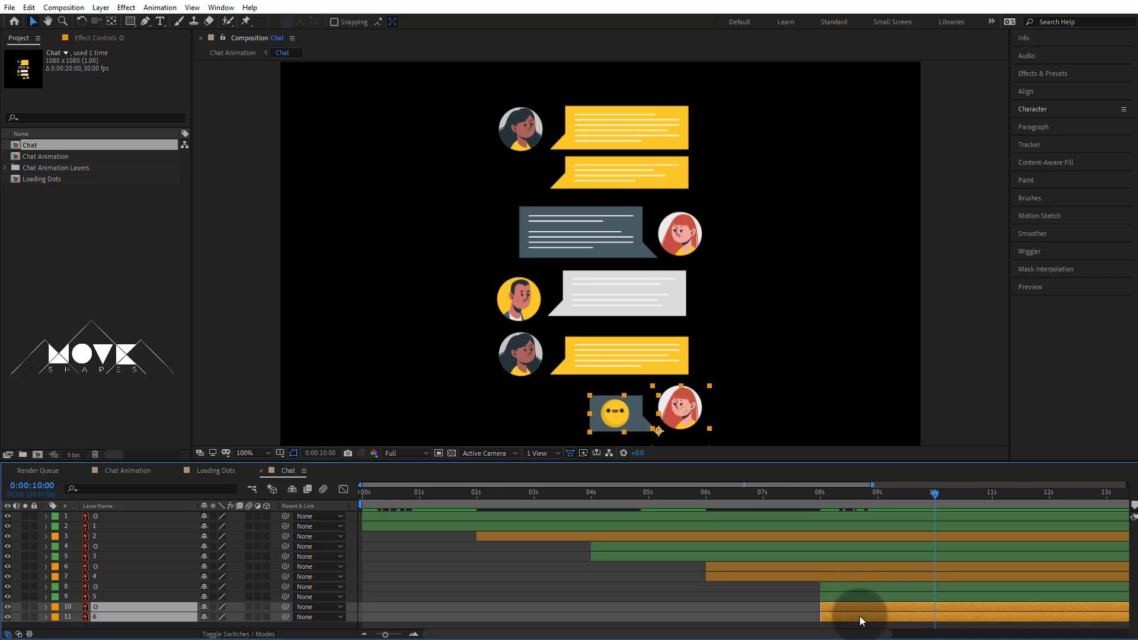
{"action": "left_click_drag", "start_coordinate": [859, 616], "coordinate": [967, 613]}
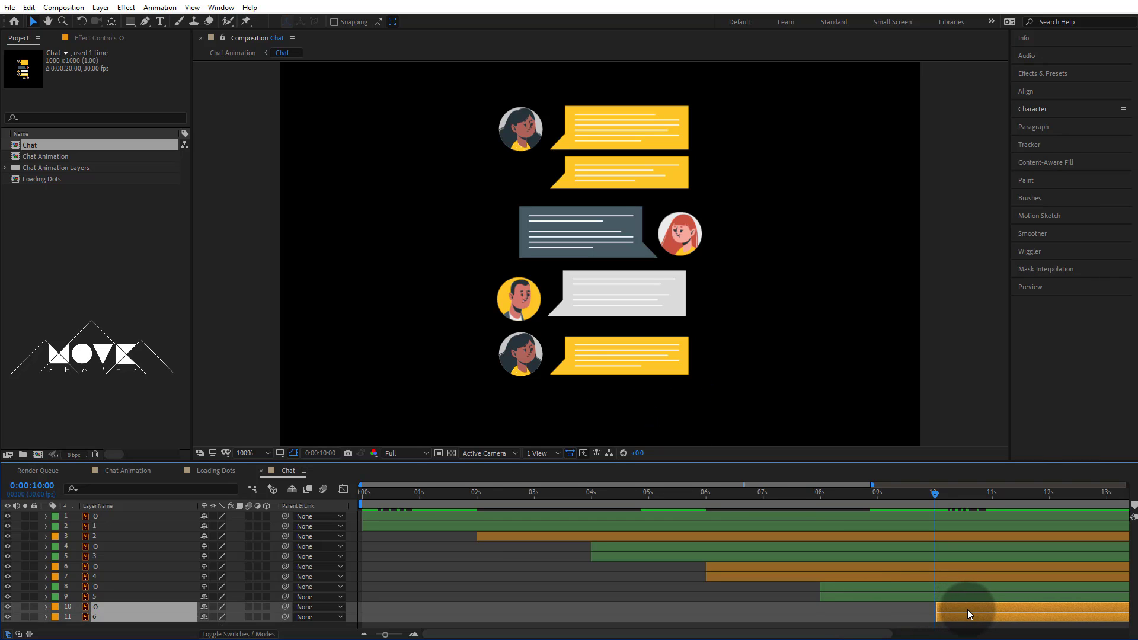
{"action": "left_click", "coordinate": [986, 408]}
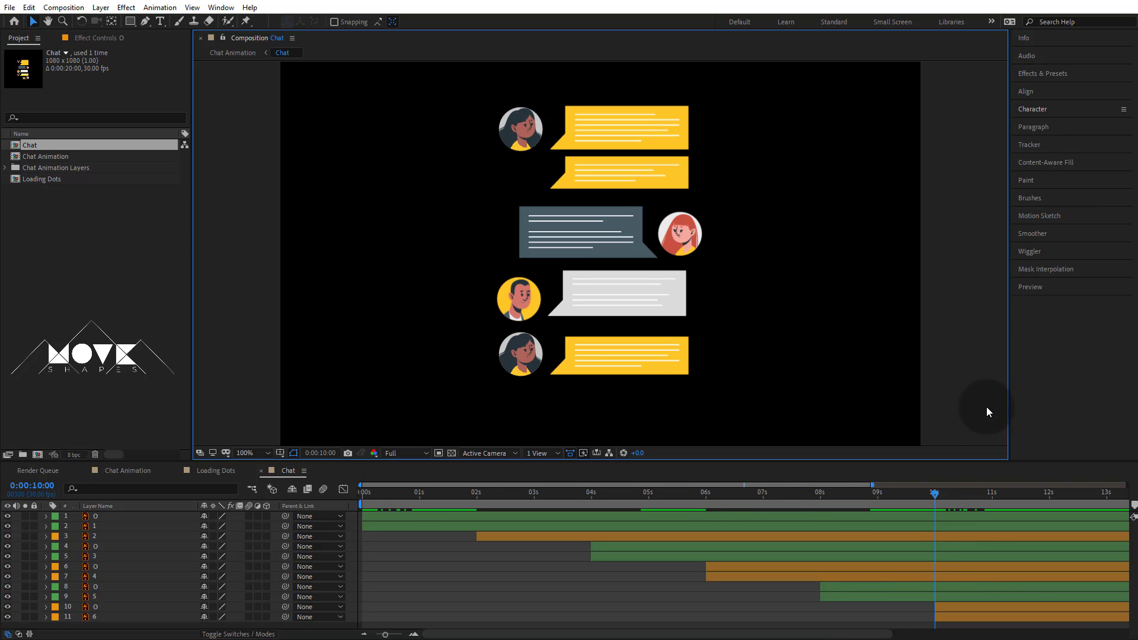
{"action": "key", "text": "space"}
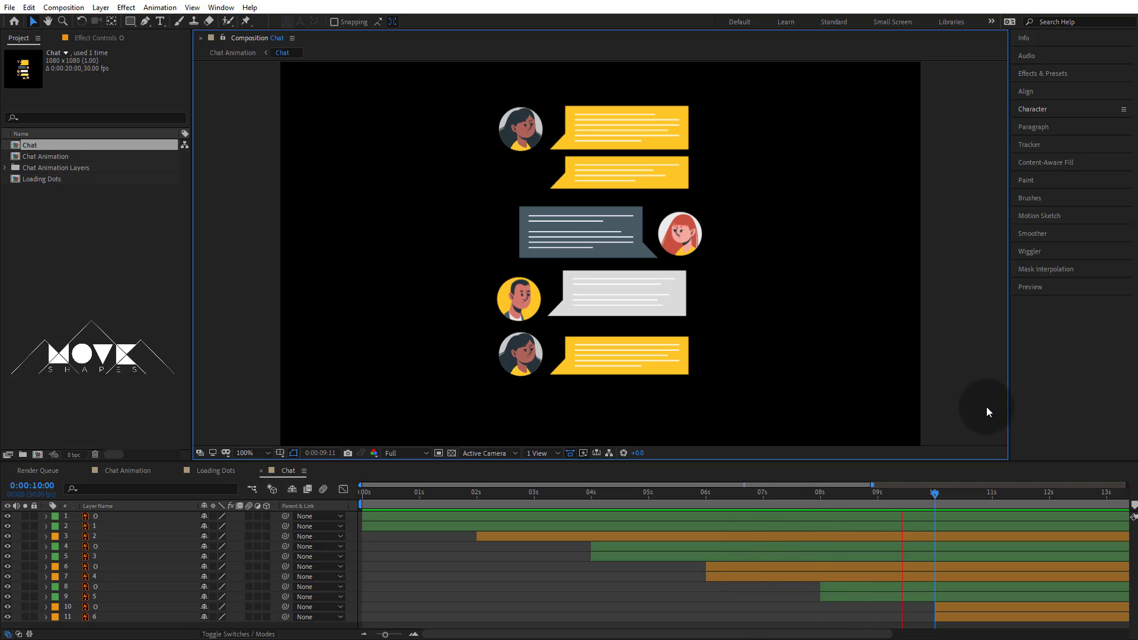
{"action": "left_click", "coordinate": [1012, 507]}
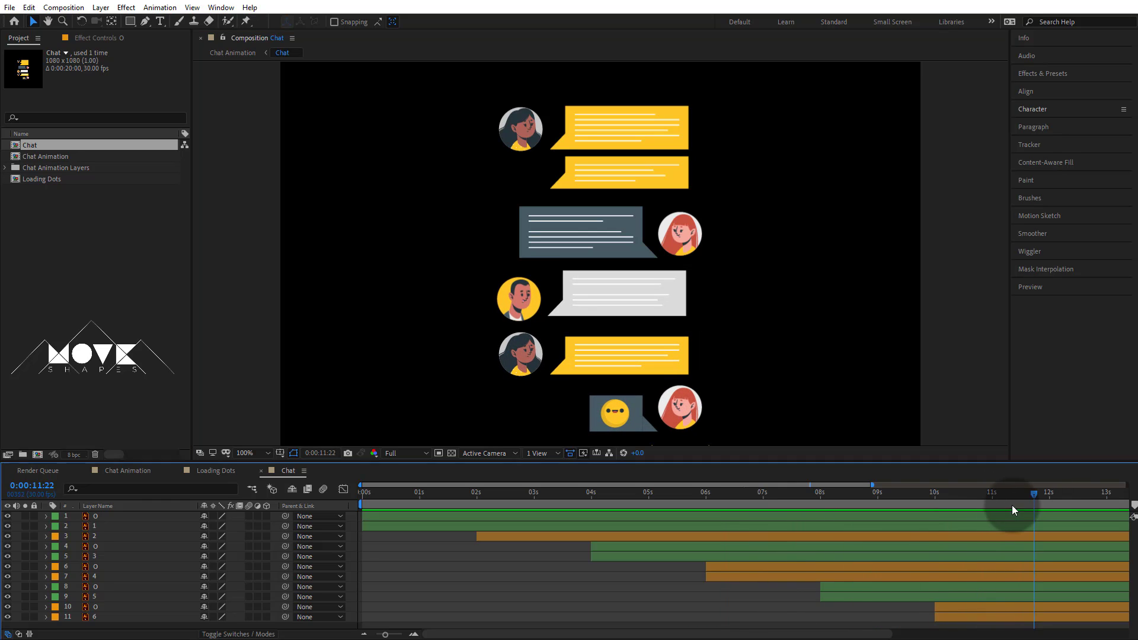
{"action": "left_click_drag", "start_coordinate": [834, 521], "coordinate": [325, 531]}
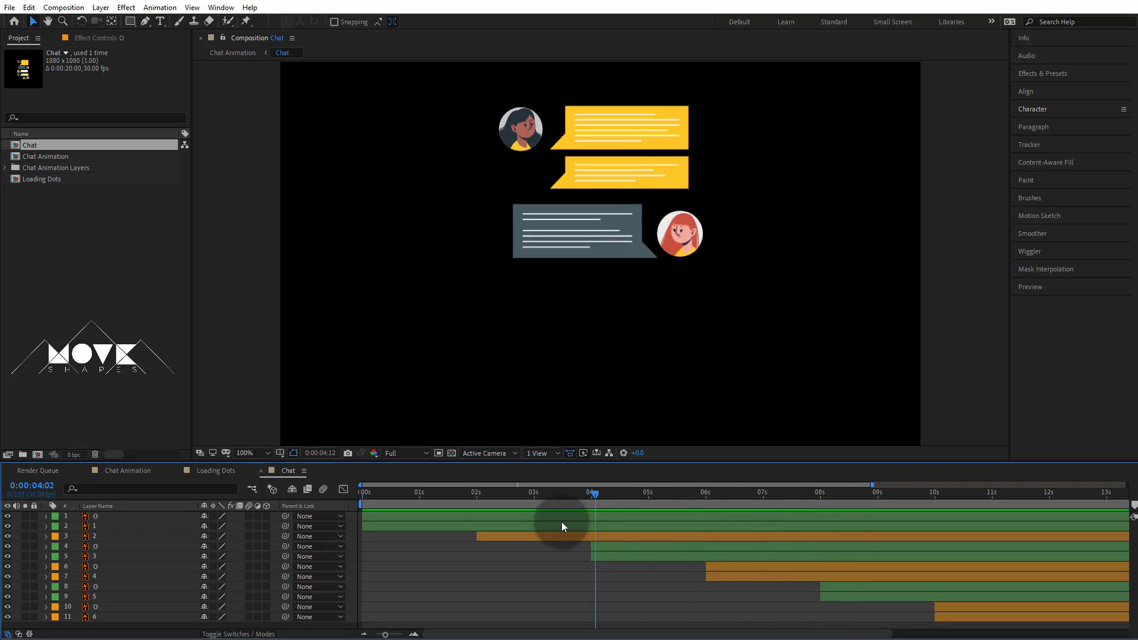
- Open the Chat Animation composition and reveal the Chat layer's Position property
{"action": "left_click", "coordinate": [252, 488]}
{"action": "left_click", "coordinate": [207, 492]}
{"action": "left_click", "coordinate": [421, 570]}
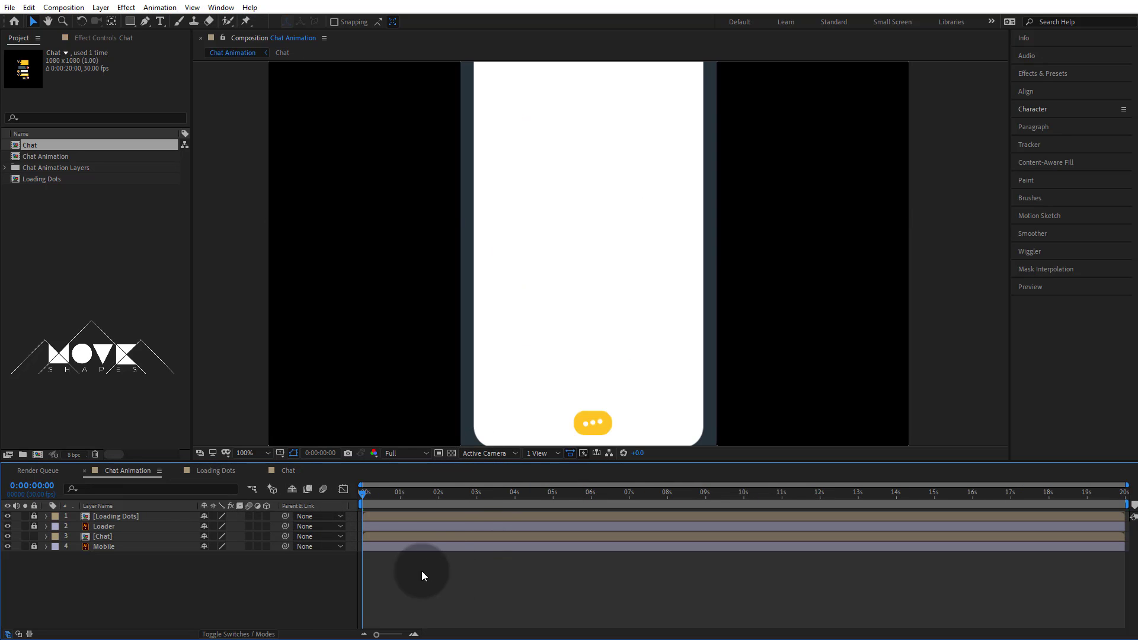
{"action": "mouse_move", "coordinate": [364, 496]}
{"action": "left_mouse_down"}
{"action": "mouse_move", "coordinate": [386, 499]}
{"action": "mouse_move", "coordinate": [116, 543]}
{"action": "left_mouse_up"}
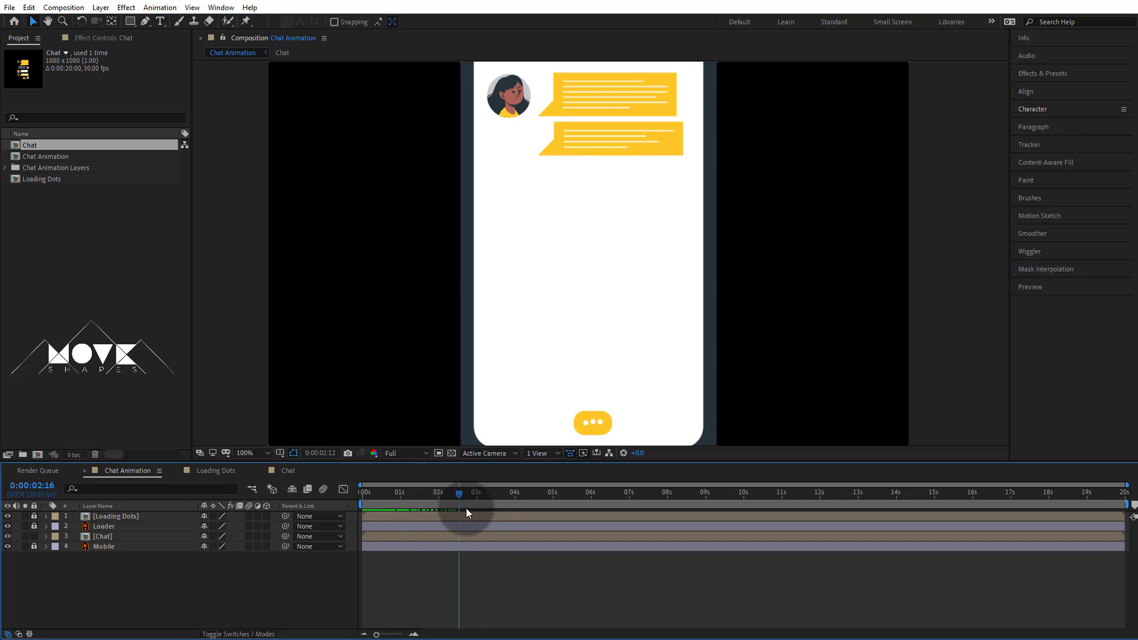
{"action": "left_click", "coordinate": [106, 537]}
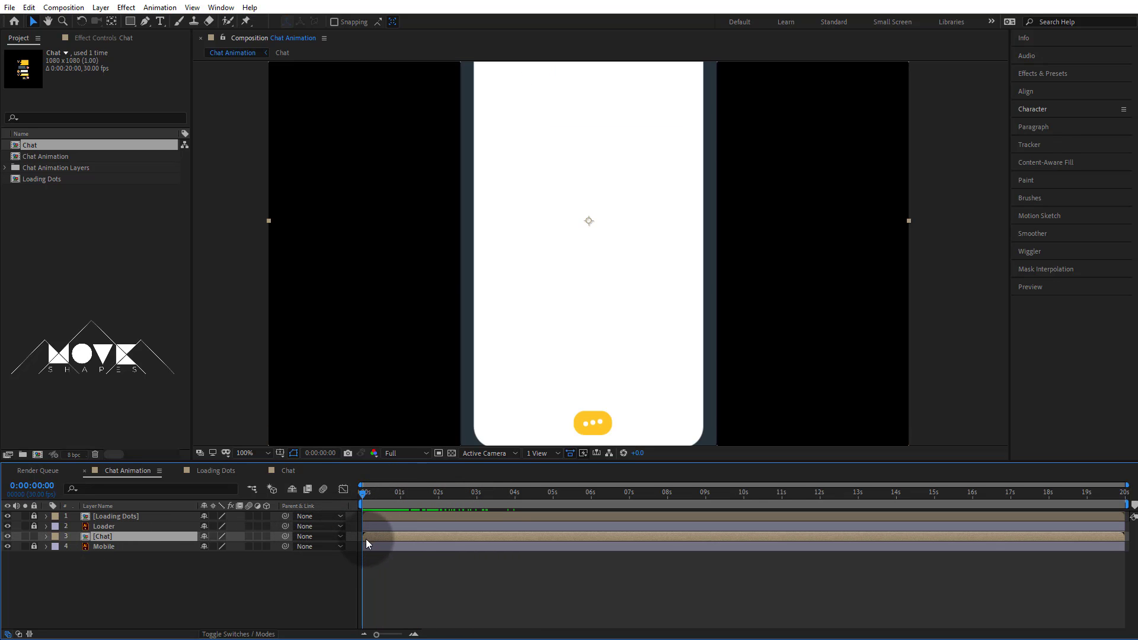
{"action": "key", "text": "p"}
- Push the chat down to the phone's bottom and start the Chat layer about one second in
{"action": "left_click_drag", "start_coordinate": [399, 495], "coordinate": [406, 500]}
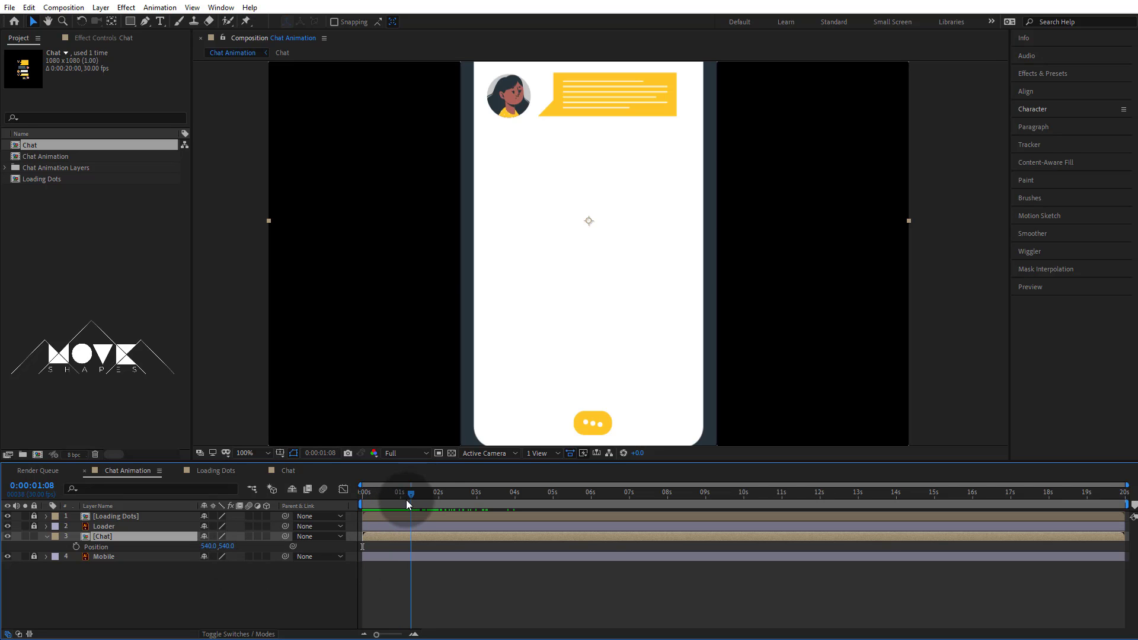
{"action": "left_click_drag", "start_coordinate": [229, 539], "coordinate": [473, 558]}
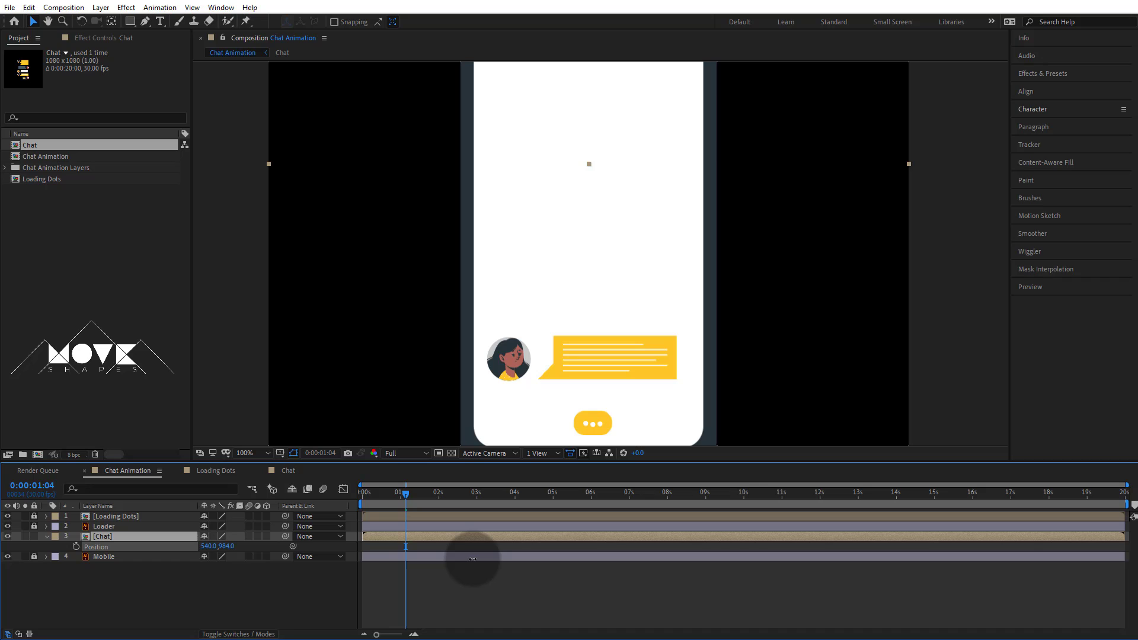
{"action": "left_click_drag", "start_coordinate": [418, 537], "coordinate": [459, 536]}
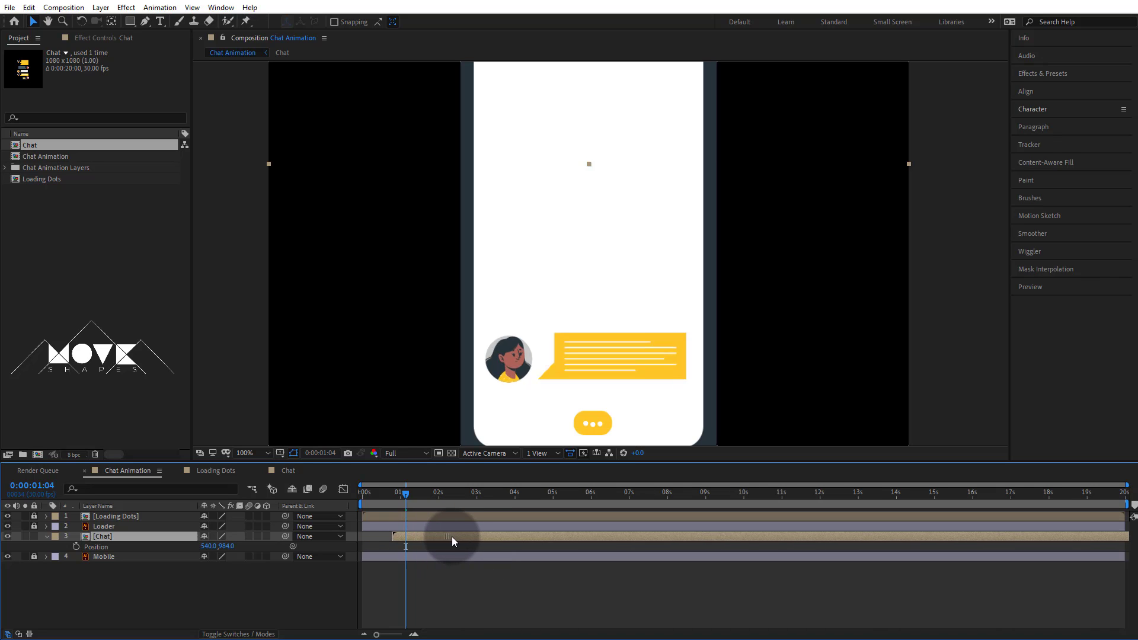
{"action": "left_click_drag", "start_coordinate": [405, 493], "coordinate": [393, 502]}
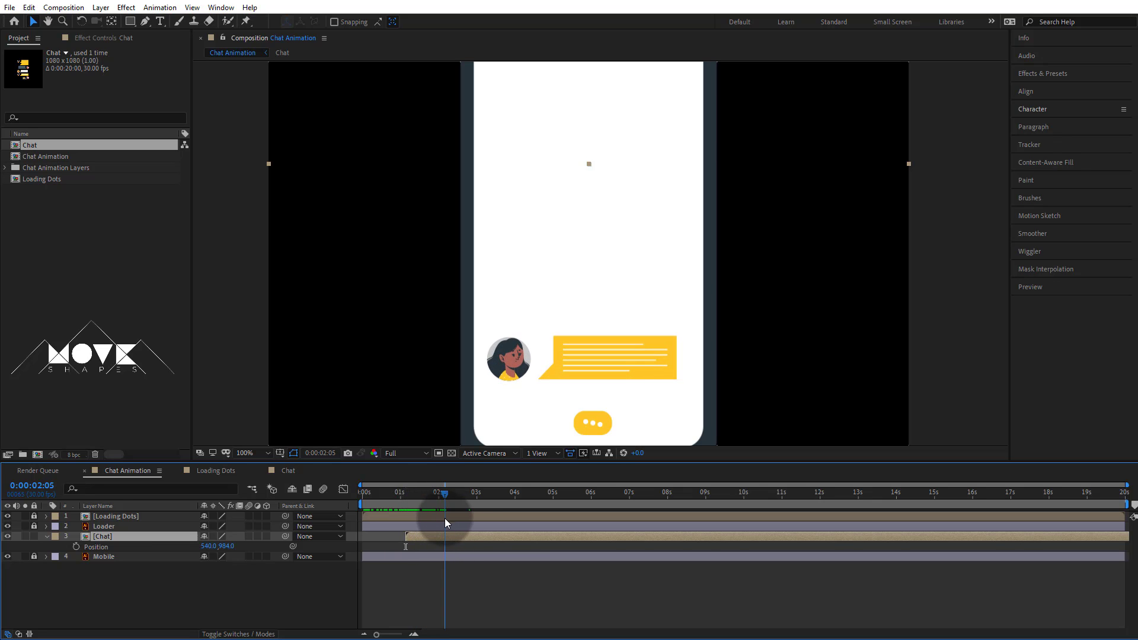
- Enable the Position stopwatch around 3 seconds and keyframe the chat at Y 922
{"action": "left_click_drag", "start_coordinate": [445, 522], "coordinate": [481, 525]}
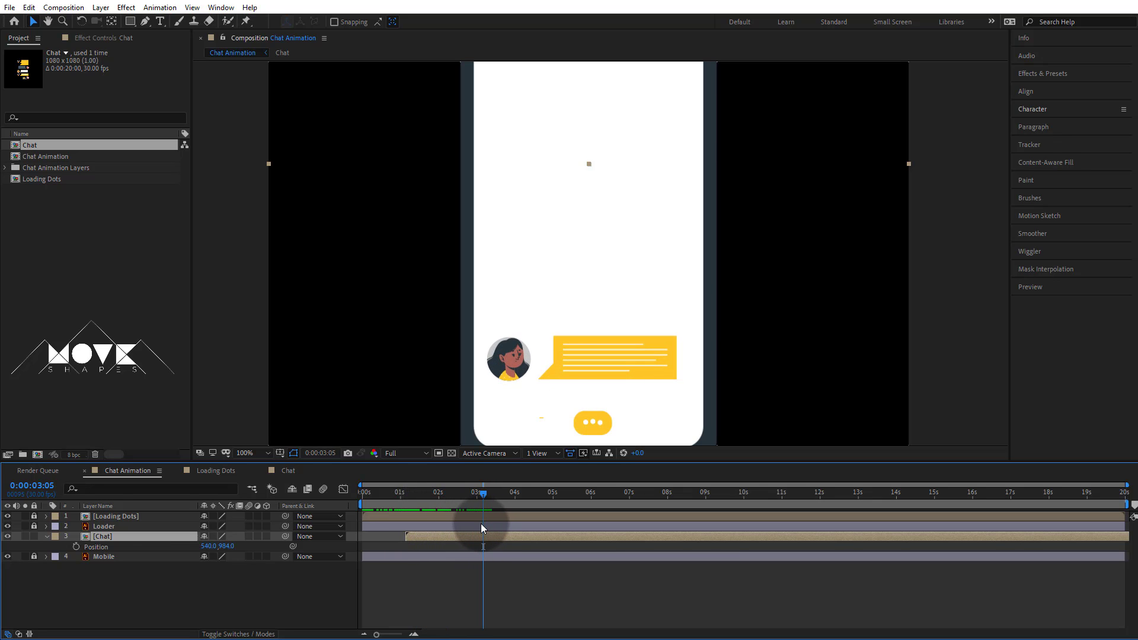
{"action": "left_click", "coordinate": [76, 546]}
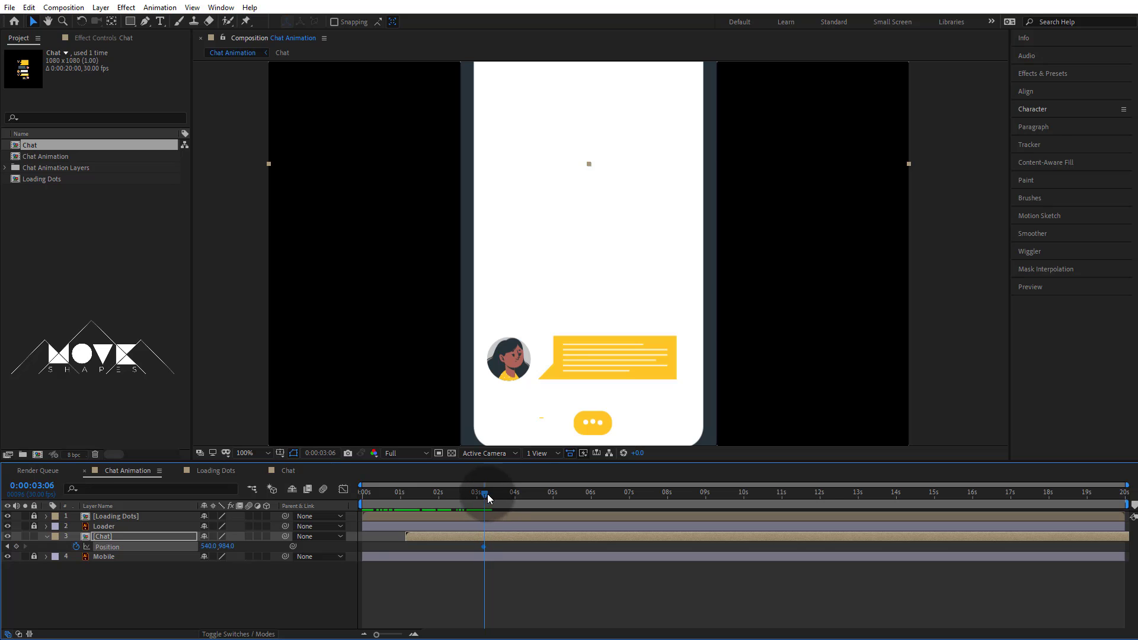
{"action": "left_click", "coordinate": [496, 497]}
{"action": "left_click_drag", "start_coordinate": [226, 546], "coordinate": [189, 549]}
{"action": "left_click", "coordinate": [481, 551]}
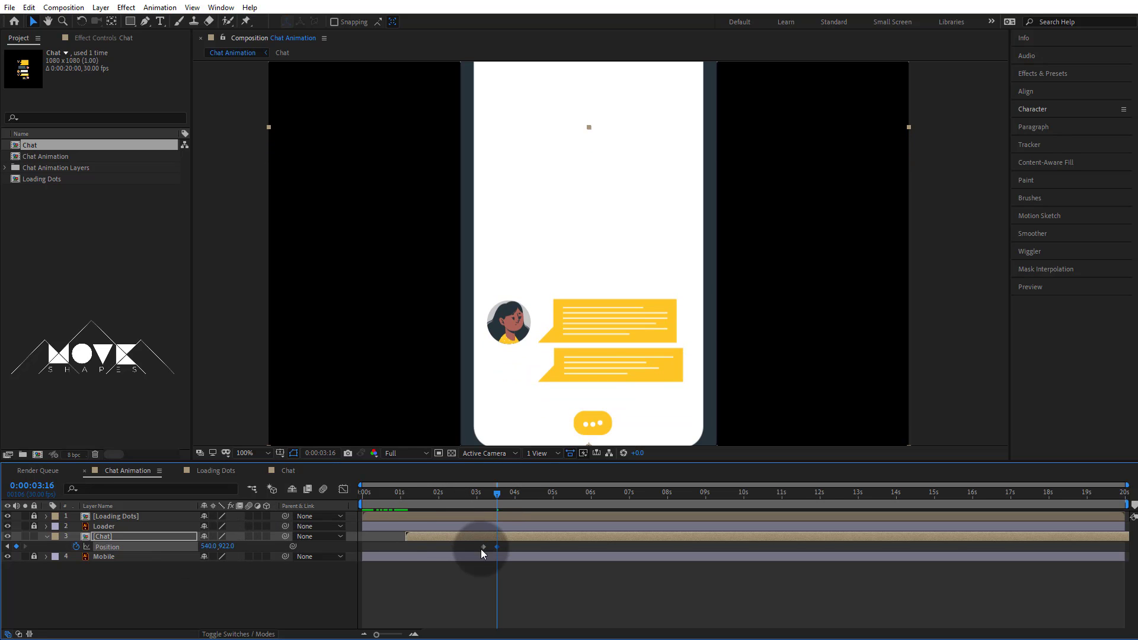
- Add Position keyframes raising the chat to Y 802 around 5 seconds and Y 692 around 7 seconds
{"action": "mouse_move", "coordinate": [503, 494]}
{"action": "left_mouse_down"}
{"action": "mouse_move", "coordinate": [562, 510]}
{"action": "mouse_move", "coordinate": [577, 499]}
{"action": "left_mouse_up"}
{"action": "left_click", "coordinate": [16, 546]}
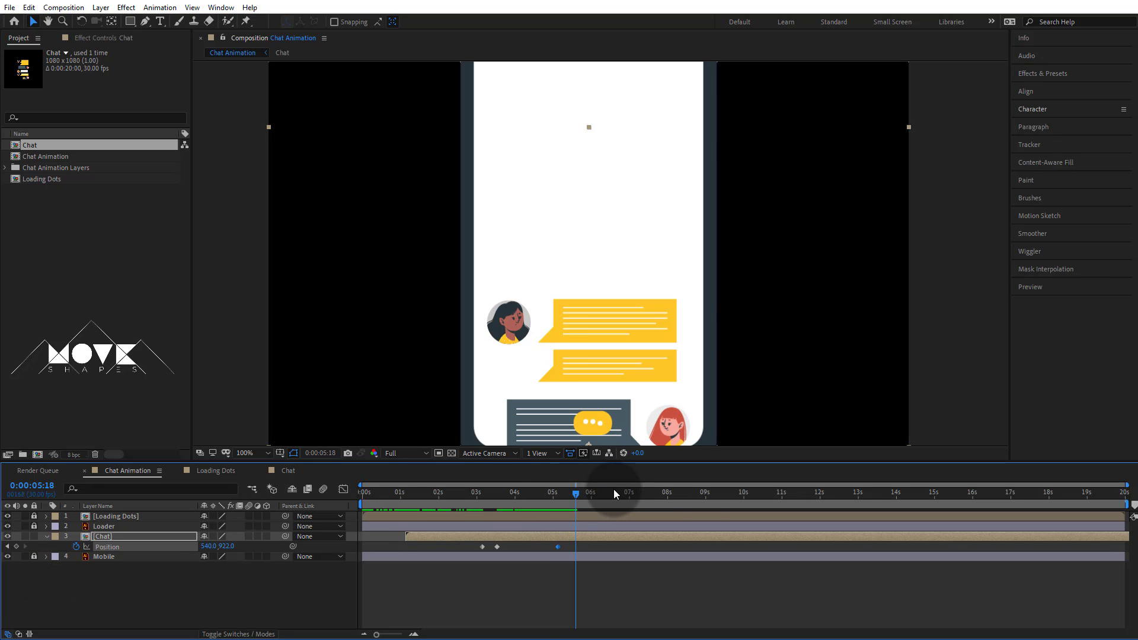
{"action": "left_click_drag", "start_coordinate": [229, 546], "coordinate": [134, 565]}
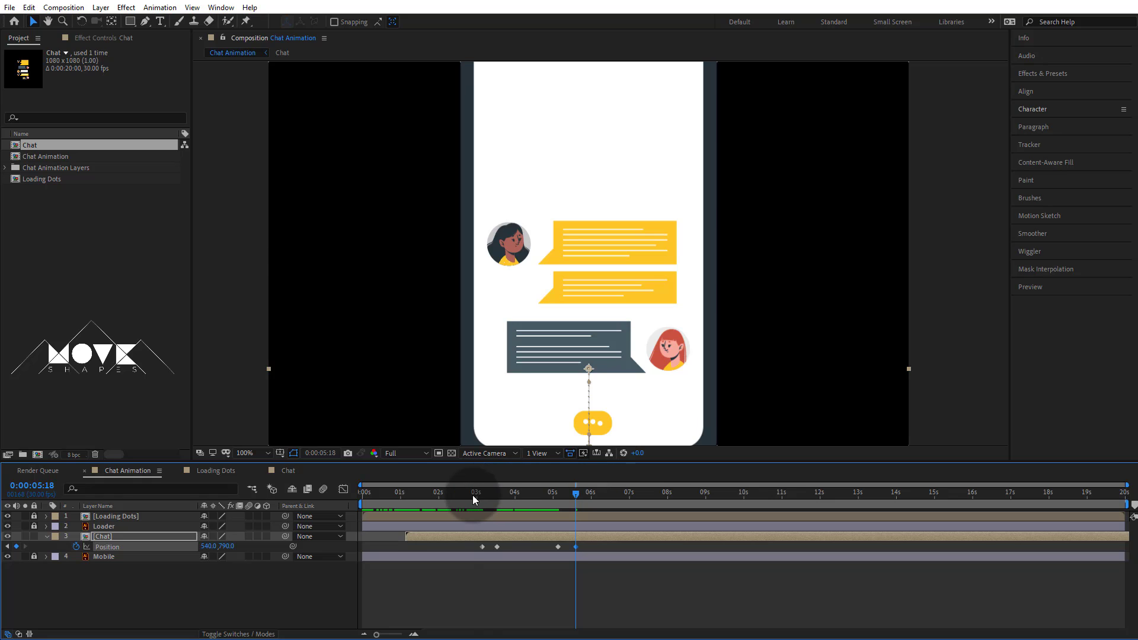
{"action": "left_click_drag", "start_coordinate": [471, 495], "coordinate": [580, 518]}
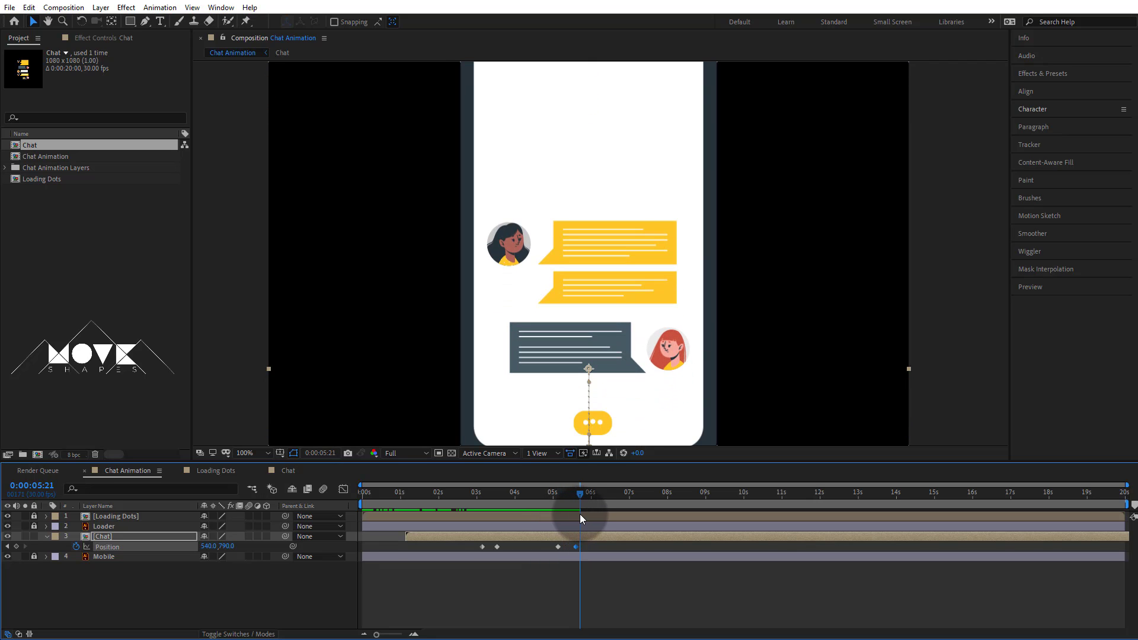
{"action": "mouse_move", "coordinate": [580, 514]}
{"action": "left_mouse_down"}
{"action": "mouse_move", "coordinate": [634, 521]}
{"action": "mouse_move", "coordinate": [652, 495]}
{"action": "left_mouse_up"}
{"action": "left_click", "coordinate": [16, 546]}
{"action": "mouse_move", "coordinate": [227, 546]}
{"action": "left_mouse_down"}
{"action": "mouse_move", "coordinate": [160, 555]}
{"action": "mouse_move", "coordinate": [171, 556]}
{"action": "left_mouse_up"}
- Keyframe the chat at Y 612 around 9 seconds and Y 508 at 11:19, then select all Position keys
{"action": "left_click_drag", "start_coordinate": [652, 496], "coordinate": [730, 501]}
{"action": "left_click", "coordinate": [16, 546]}
{"action": "left_click_drag", "start_coordinate": [218, 545], "coordinate": [172, 546]}
{"action": "left_click", "coordinate": [777, 505]}
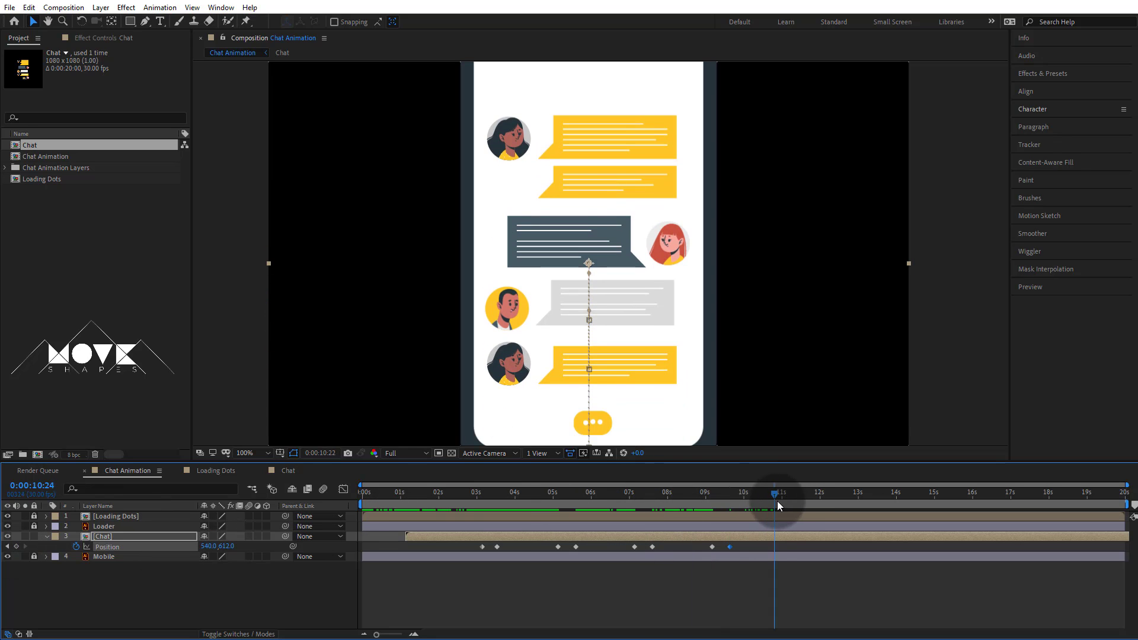
{"action": "left_click_drag", "start_coordinate": [777, 505], "coordinate": [787, 505]}
{"action": "left_click", "coordinate": [16, 546]}
{"action": "left_click_drag", "start_coordinate": [793, 553], "coordinate": [807, 500]}
{"action": "left_click", "coordinate": [231, 546]}
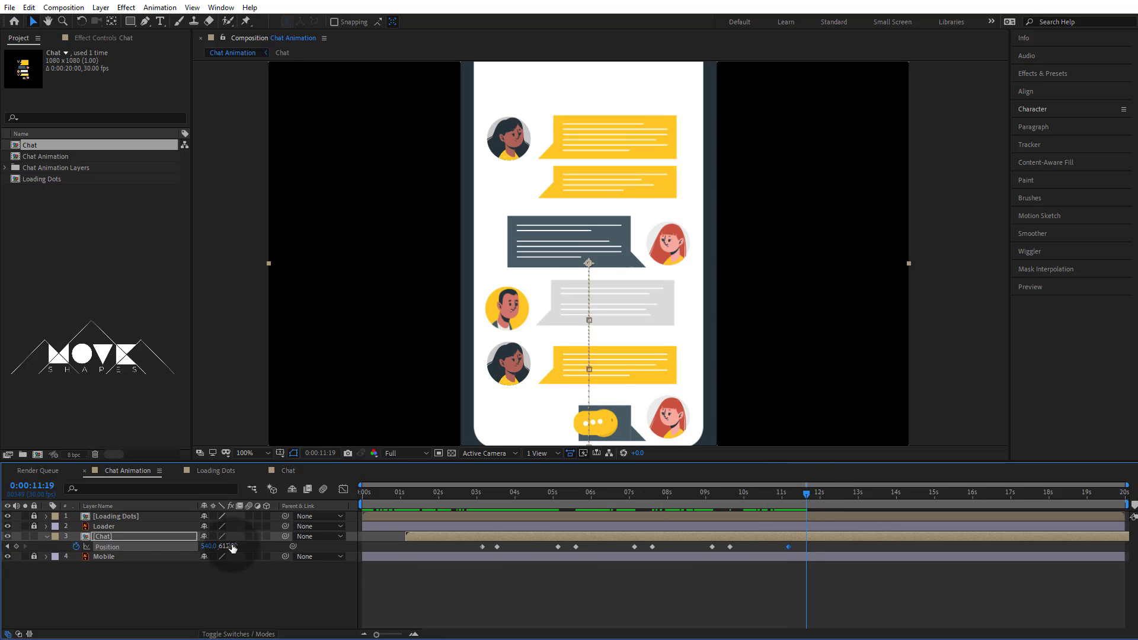
{"action": "left_click_drag", "start_coordinate": [231, 546], "coordinate": [170, 546]}
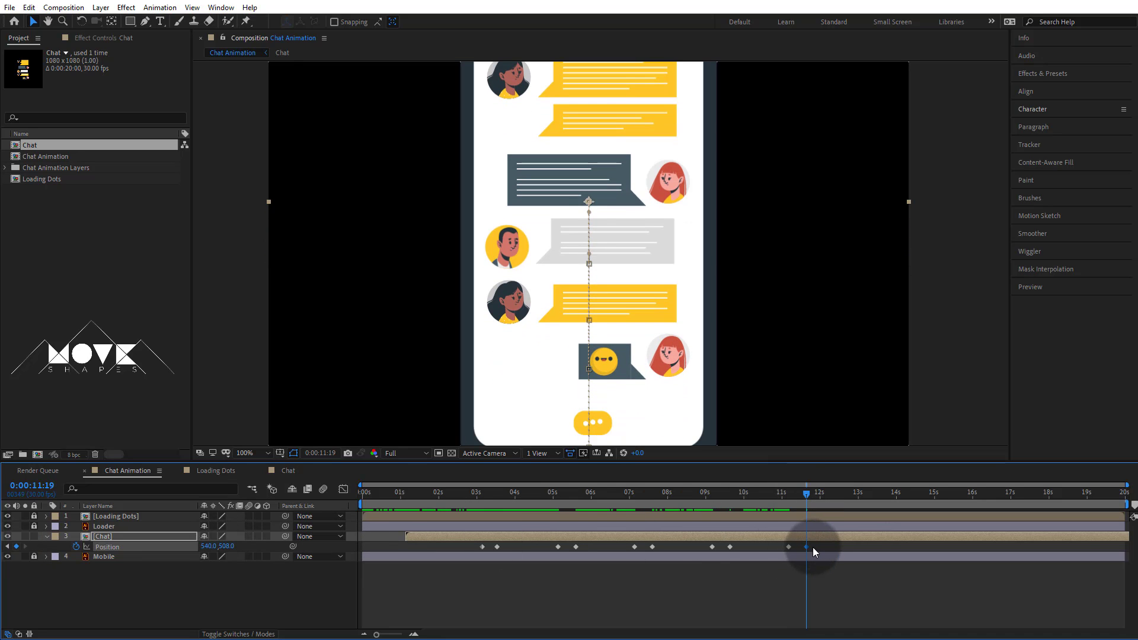
{"action": "left_click_drag", "start_coordinate": [814, 543], "coordinate": [478, 577]}
- Apply Easy Ease to all Position keyframes and increase their influence in the speed graph
{"action": "right_click", "coordinate": [495, 547]}
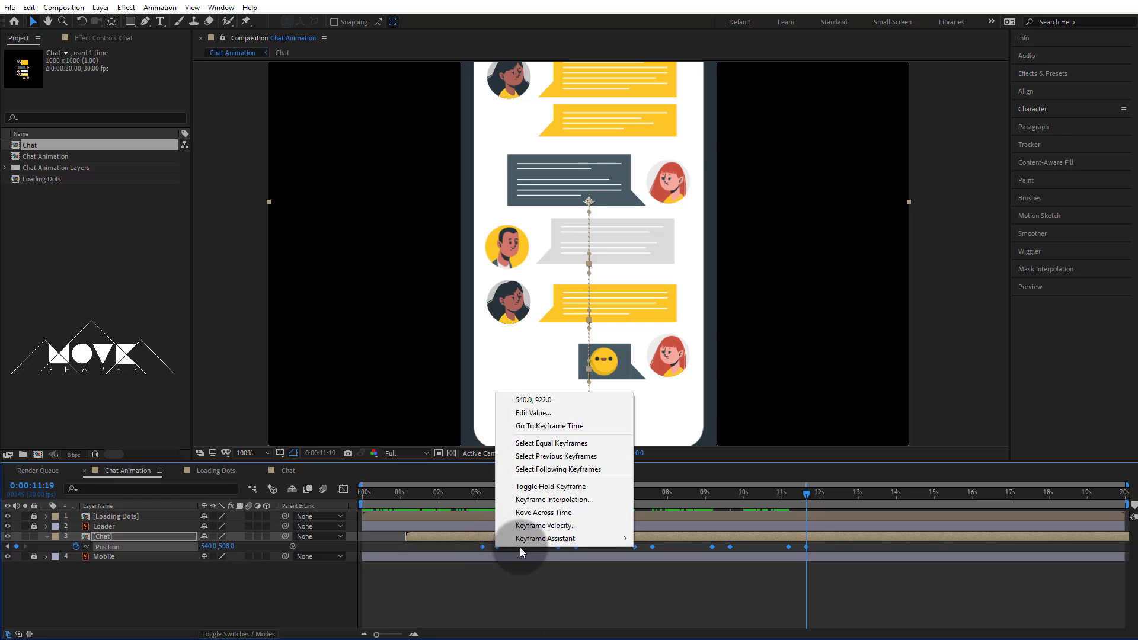
{"action": "mouse_move", "coordinate": [548, 536]}
{"action": "left_click", "coordinate": [649, 574]}
{"action": "left_click", "coordinate": [343, 490]}
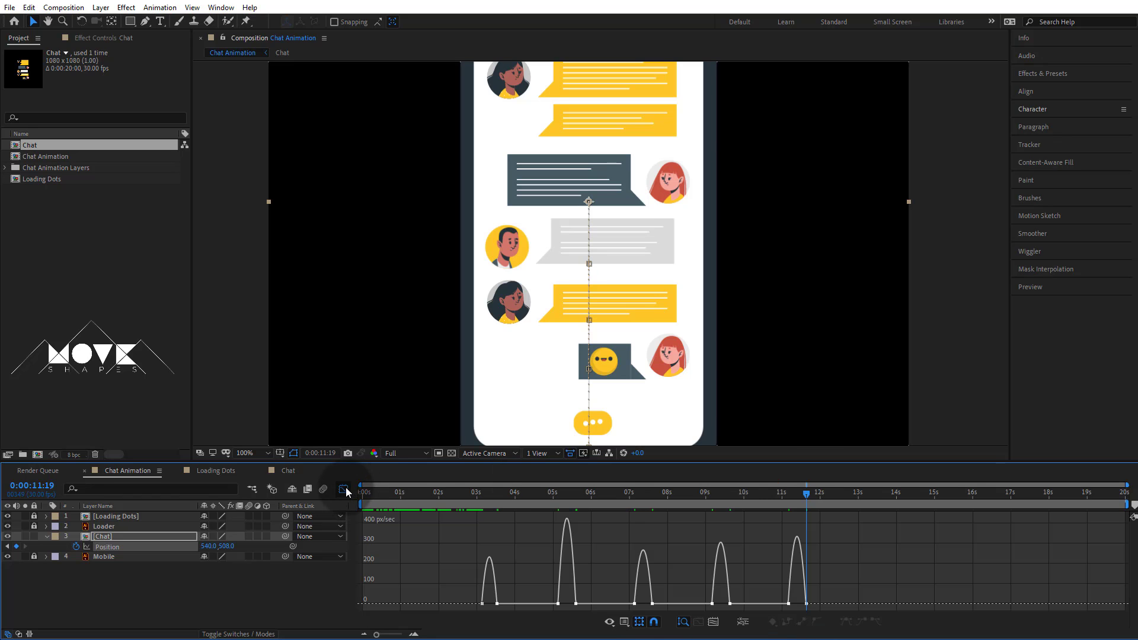
{"action": "left_click_drag", "start_coordinate": [700, 595], "coordinate": [457, 616]}
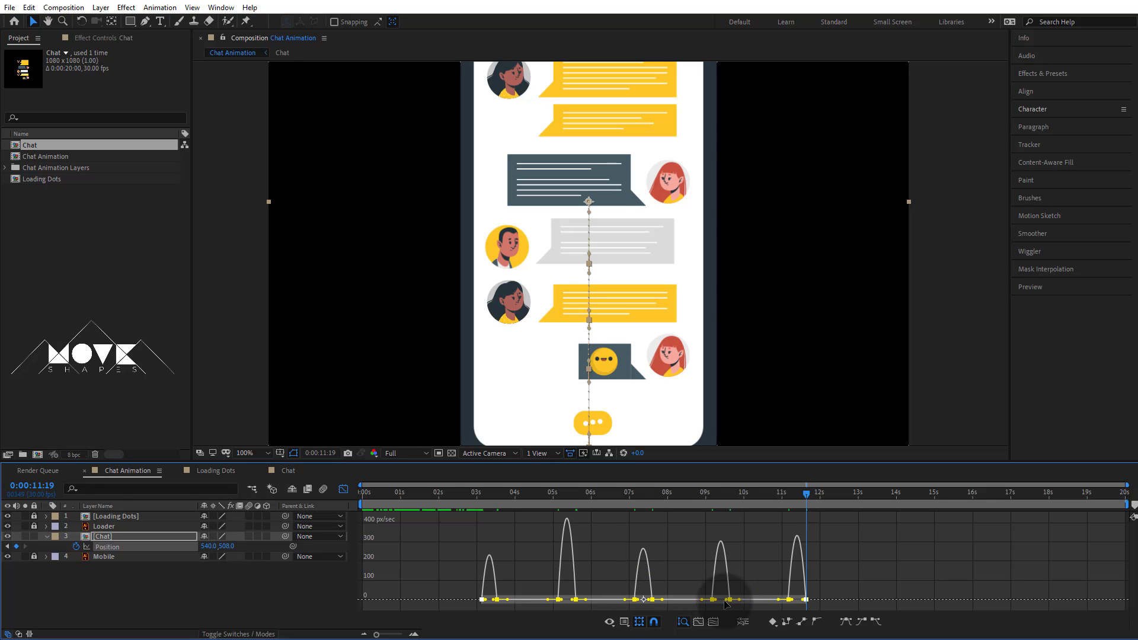
{"action": "left_click_drag", "start_coordinate": [726, 602], "coordinate": [681, 602]}
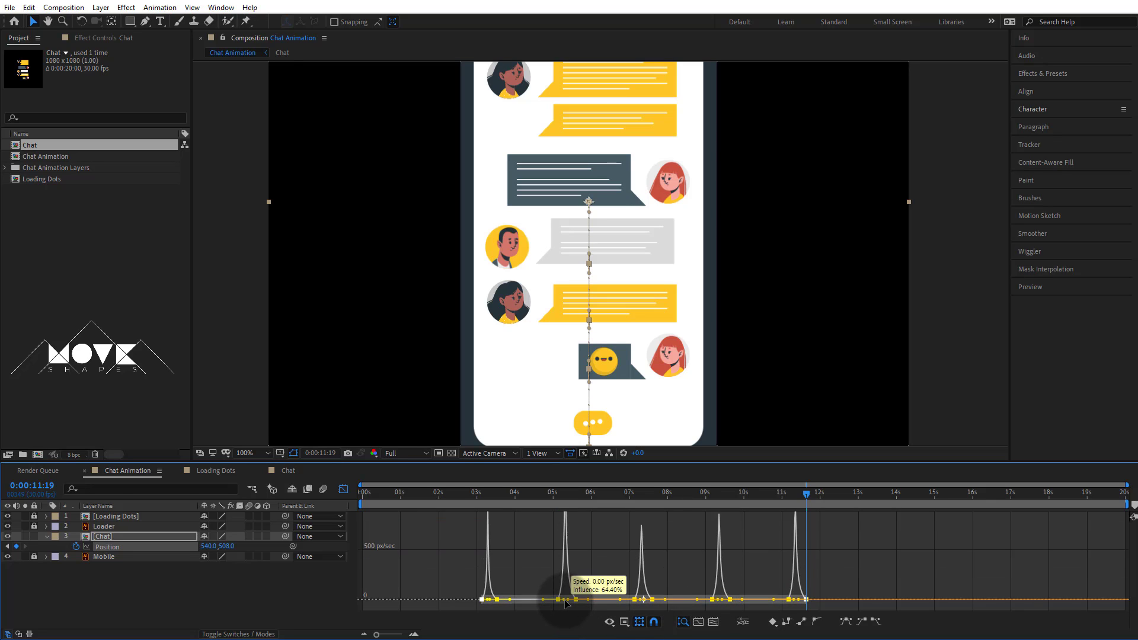
{"action": "left_click", "coordinate": [344, 489]}
- Preview the scrolling chat animation and check the motion around 9–10 seconds
{"action": "left_click", "coordinate": [796, 611]}
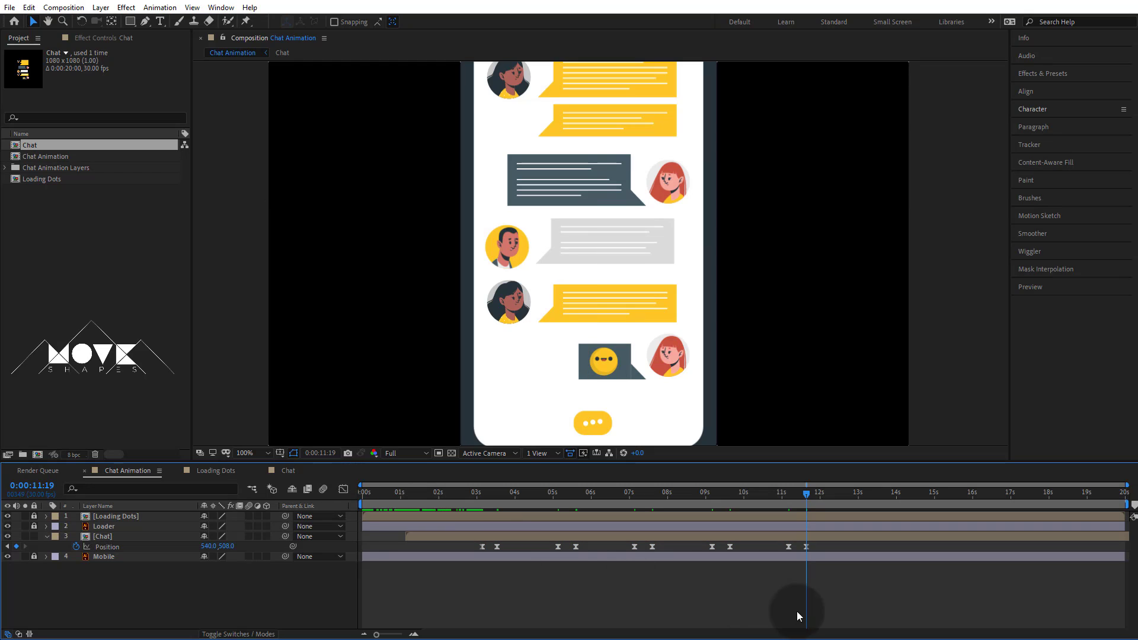
{"action": "key", "text": "space"}
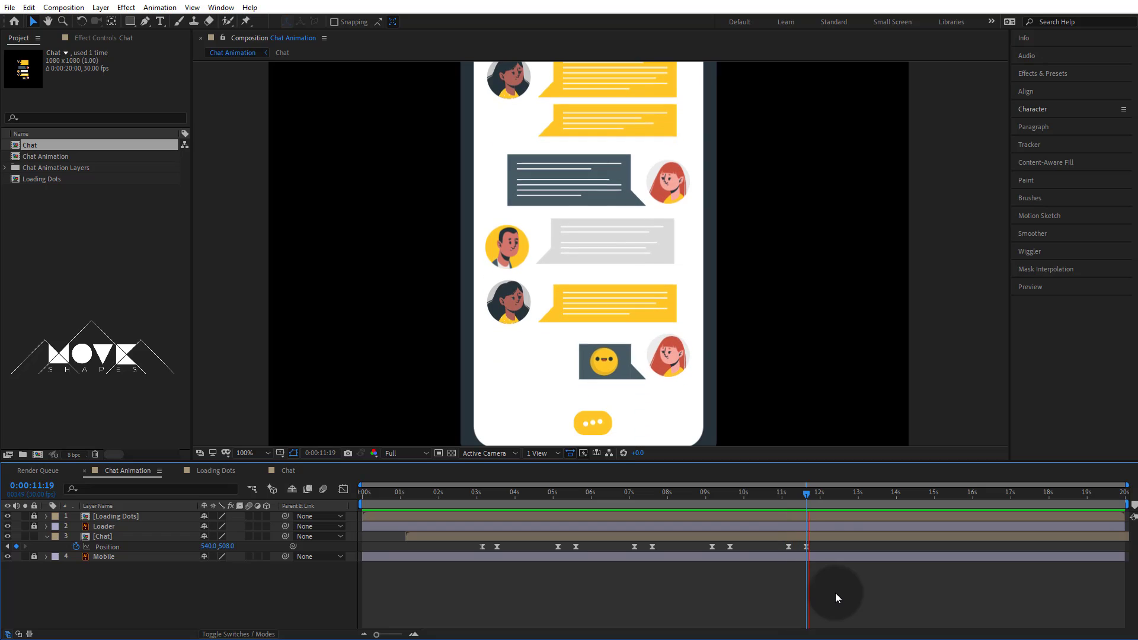
{"action": "left_click", "coordinate": [713, 494]}
{"action": "left_click_drag", "start_coordinate": [716, 499], "coordinate": [804, 510]}
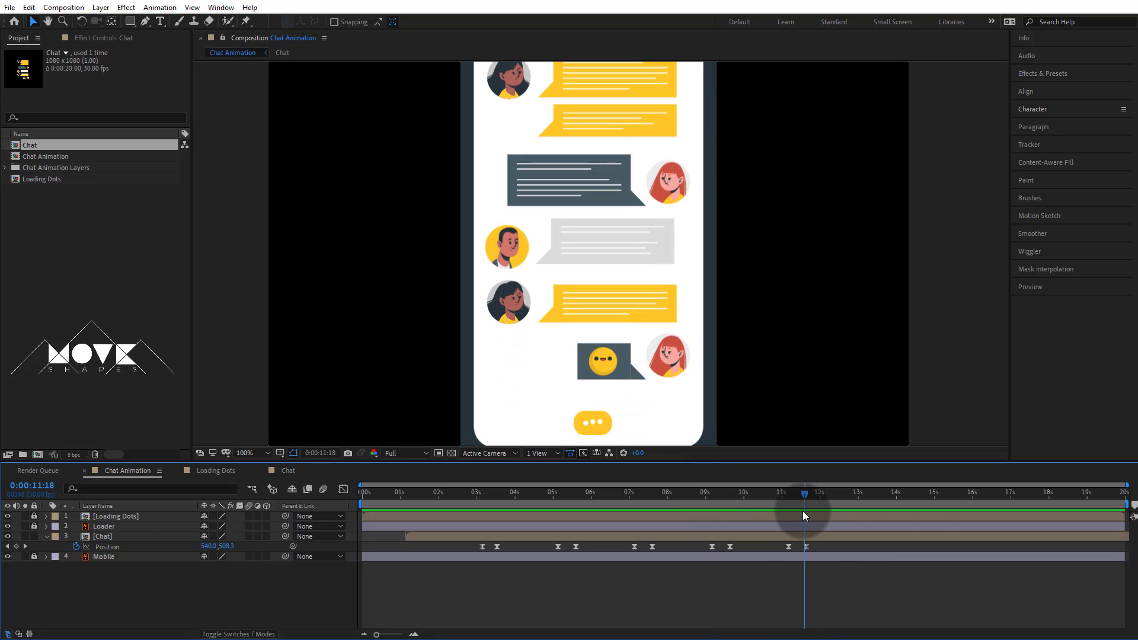
- Inside the Chat precomp, delay bubble layer 5 to start after 4:06, and delay layer 7
{"action": "double_click", "coordinate": [494, 535]}
{"action": "left_click_drag", "start_coordinate": [479, 494], "coordinate": [603, 516]}
{"action": "left_click", "coordinate": [604, 557]}
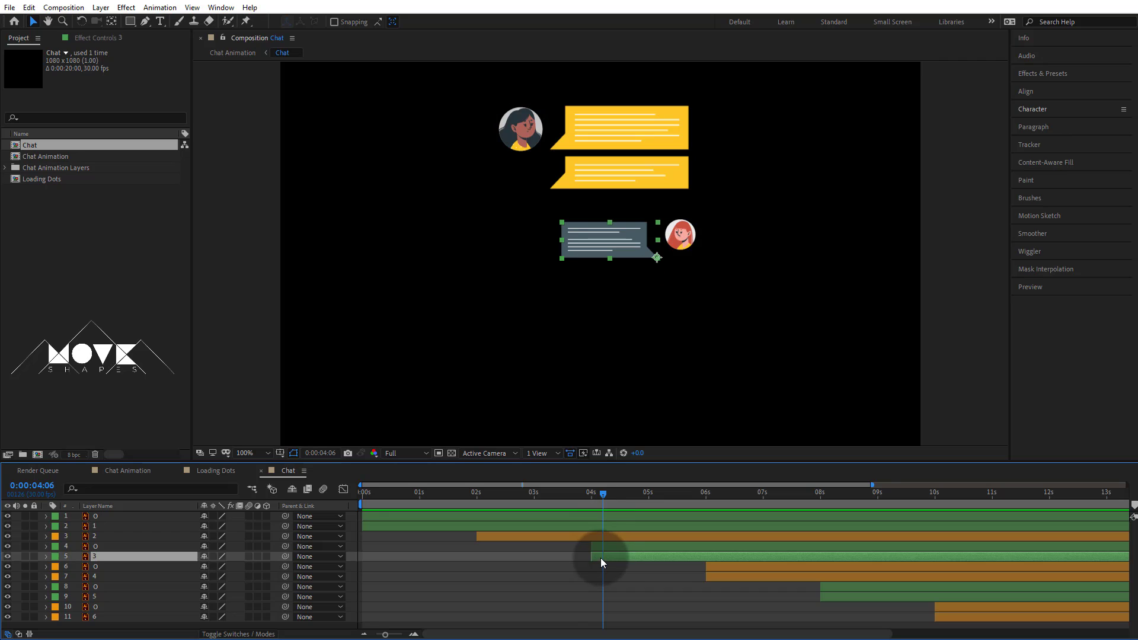
{"action": "left_click_drag", "start_coordinate": [604, 557], "coordinate": [621, 557]}
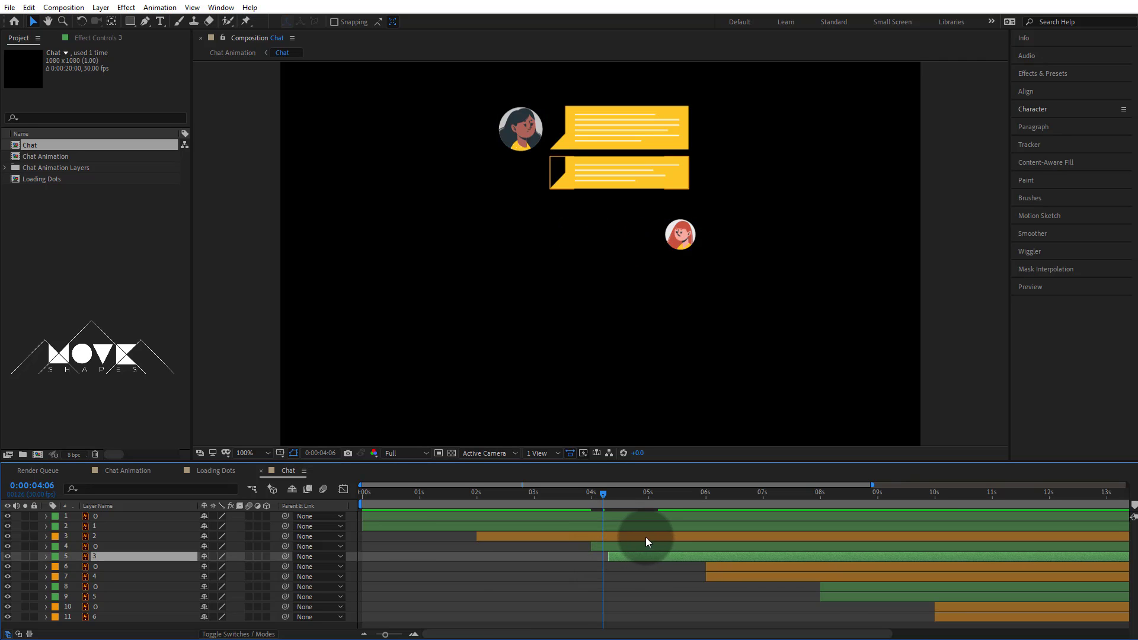
{"action": "left_click_drag", "start_coordinate": [594, 495], "coordinate": [719, 531]}
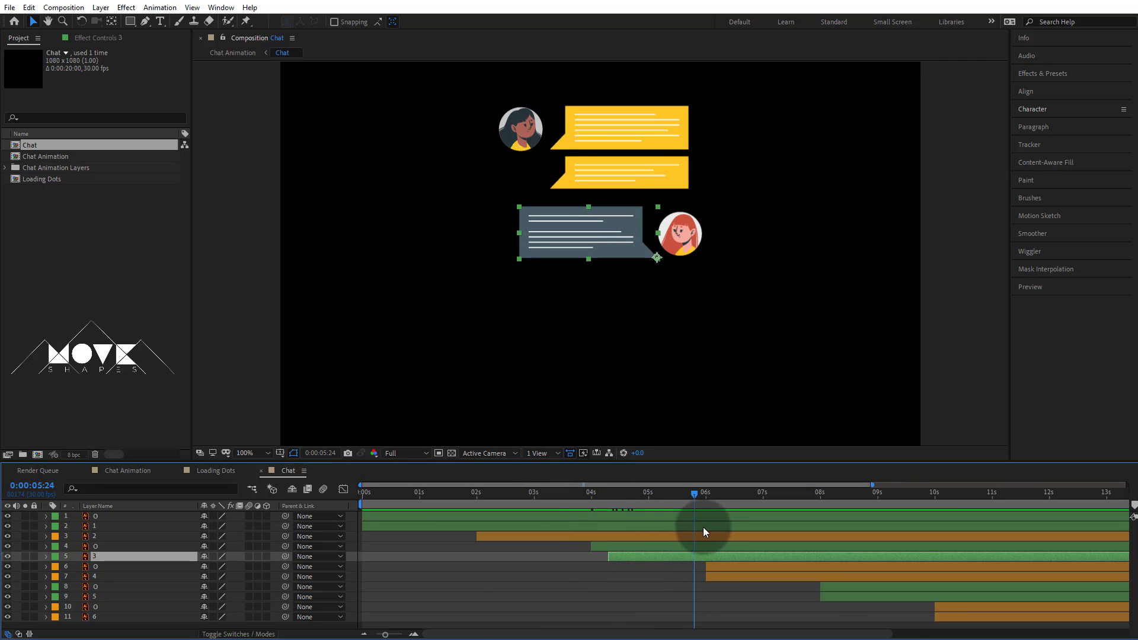
{"action": "left_click_drag", "start_coordinate": [721, 577], "coordinate": [734, 578]}
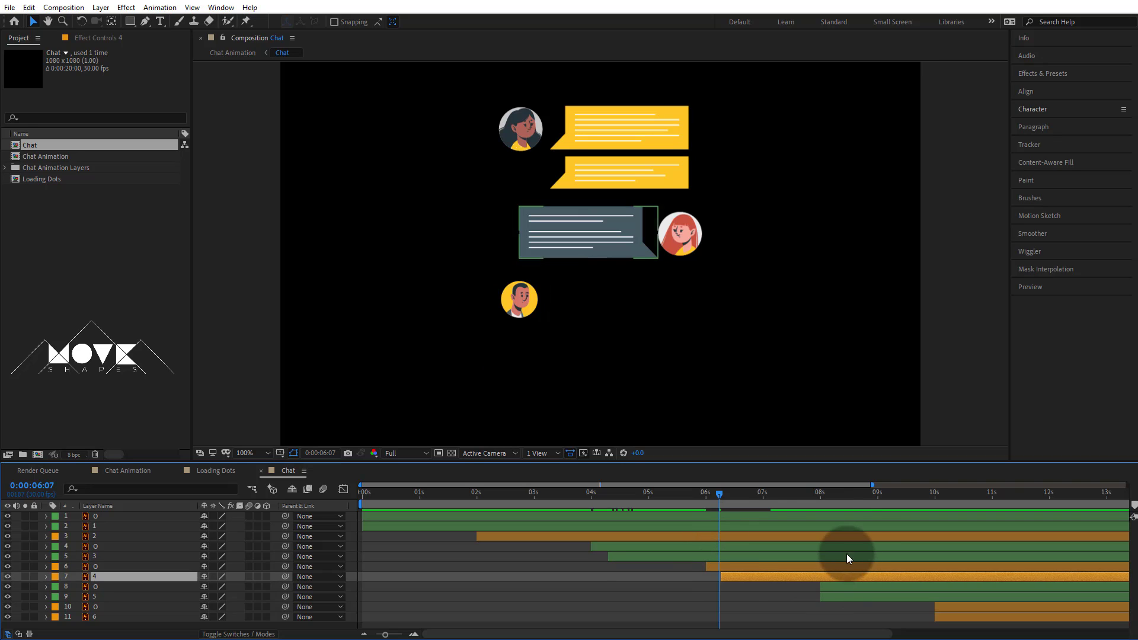
- Delay layer 9 to 8:08 and typing-bubble layer 11, then return to Chat Animation
{"action": "left_click_drag", "start_coordinate": [827, 497], "coordinate": [837, 502]}
{"action": "left_click_drag", "start_coordinate": [838, 597], "coordinate": [854, 595]}
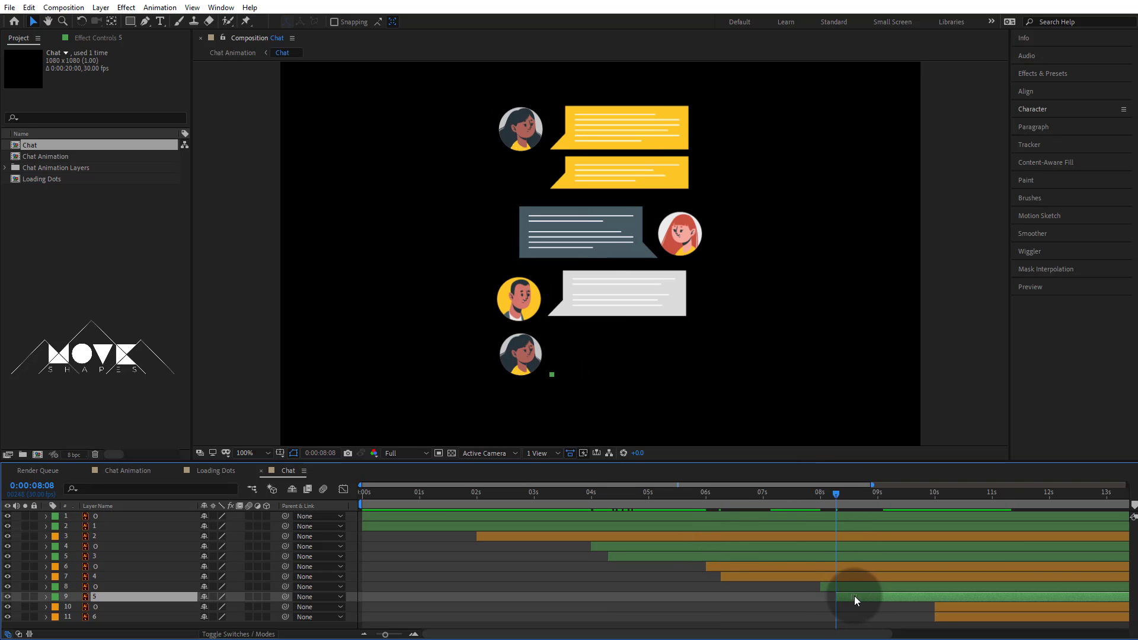
{"action": "left_click_drag", "start_coordinate": [966, 504], "coordinate": [951, 525]}
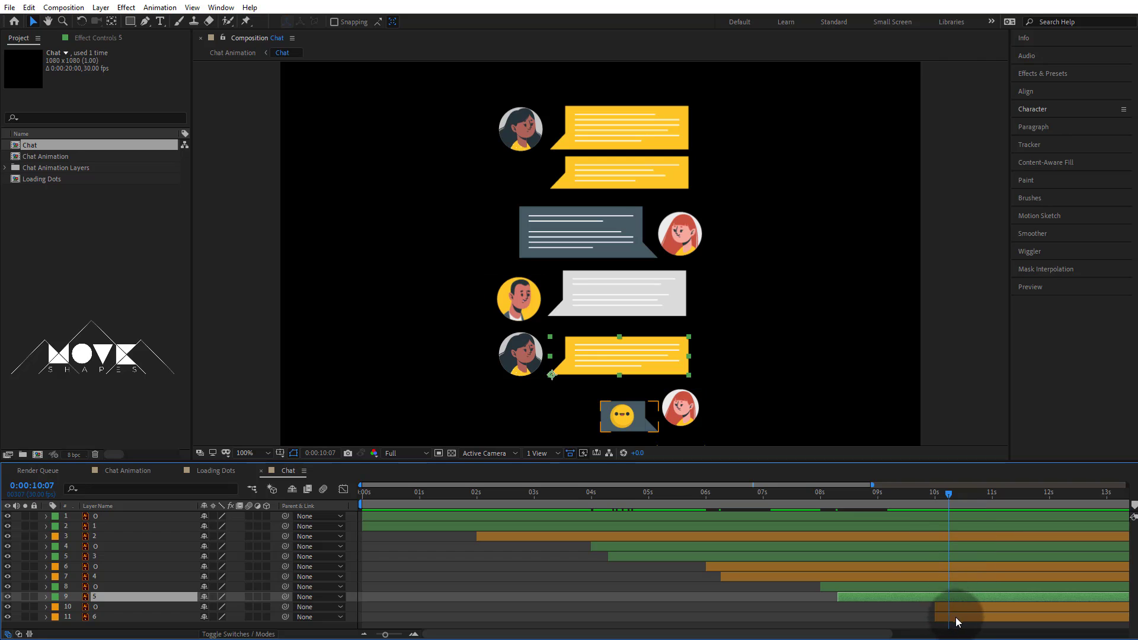
{"action": "left_click_drag", "start_coordinate": [956, 621], "coordinate": [974, 621]}
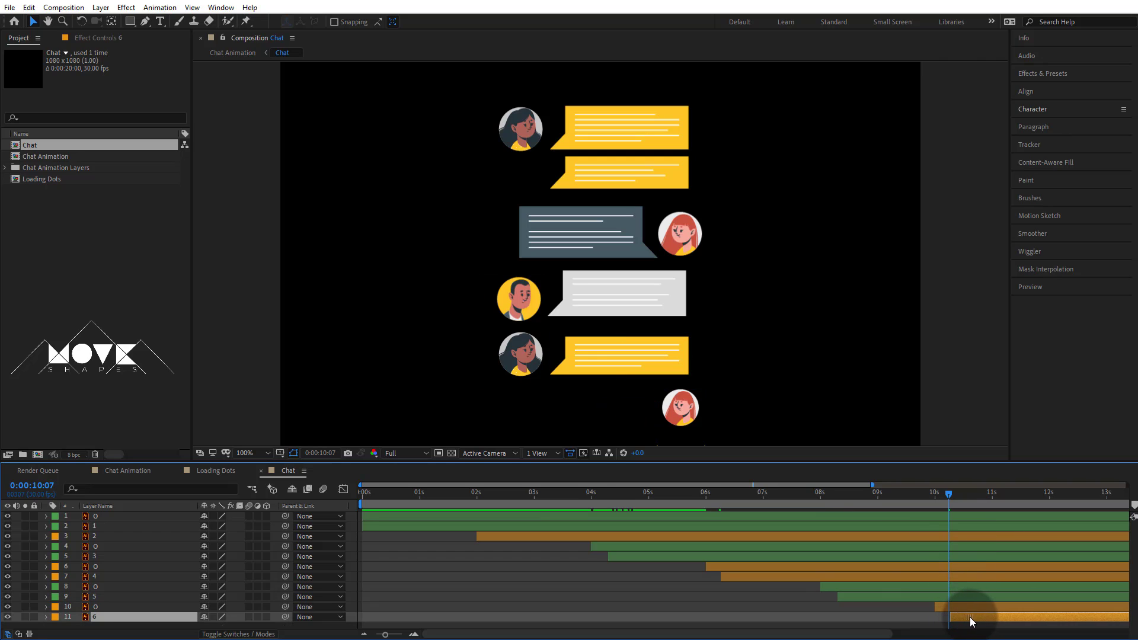
{"action": "left_click", "coordinate": [257, 493]}
{"action": "left_click", "coordinate": [189, 482]}
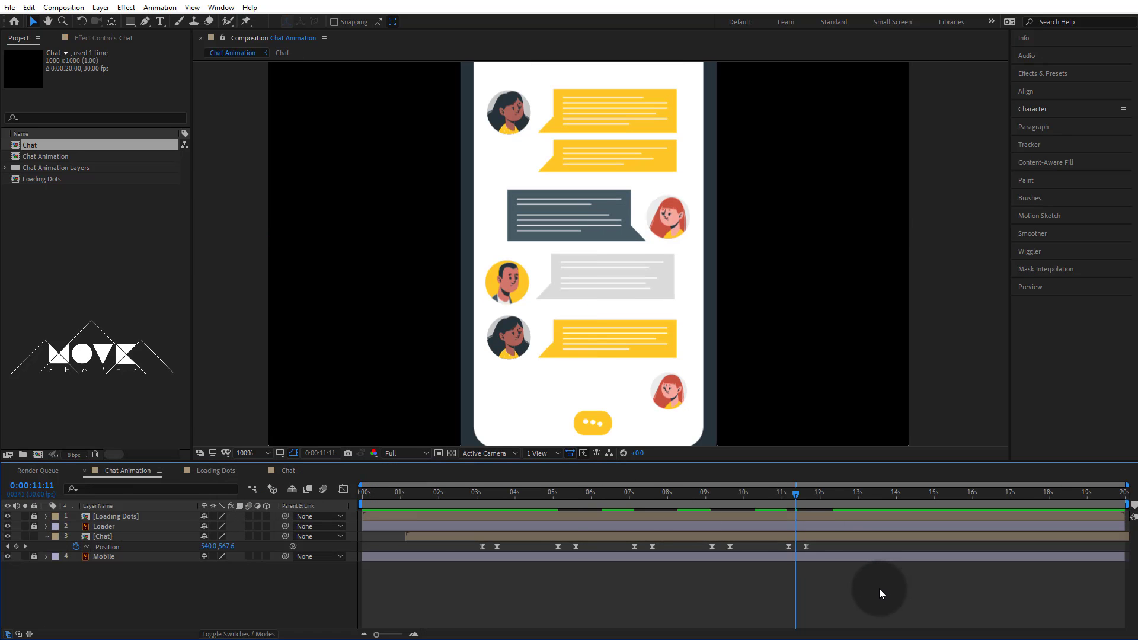
- Preview the chat scroll and nudge the selected Chat Position keyframes slightly earlier
{"action": "key", "text": "space"}
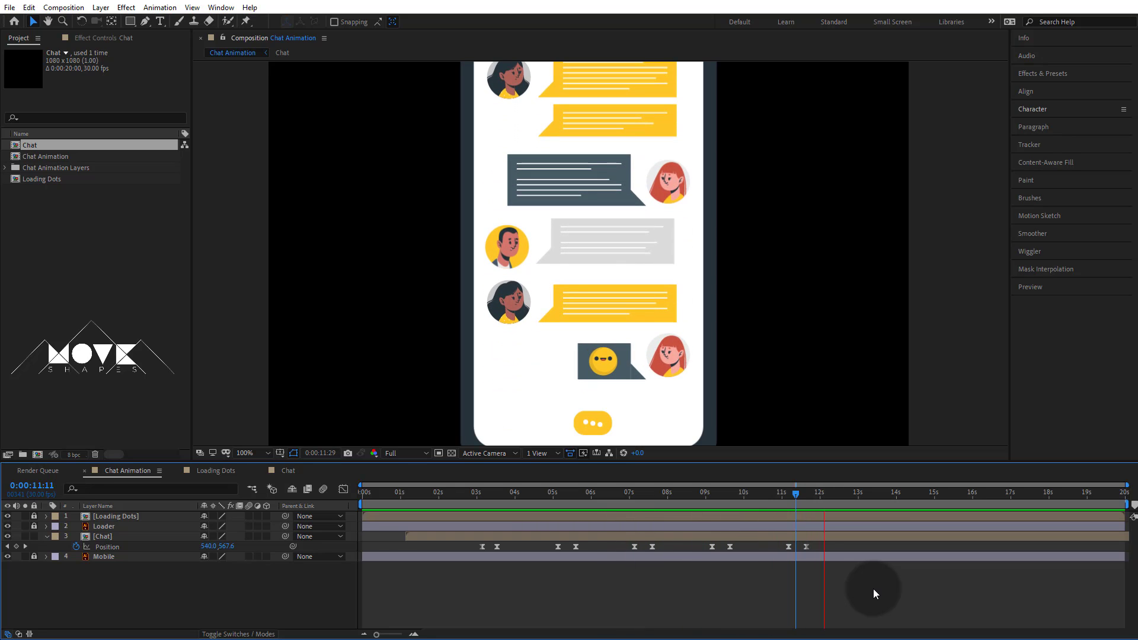
{"action": "left_click", "coordinate": [728, 496]}
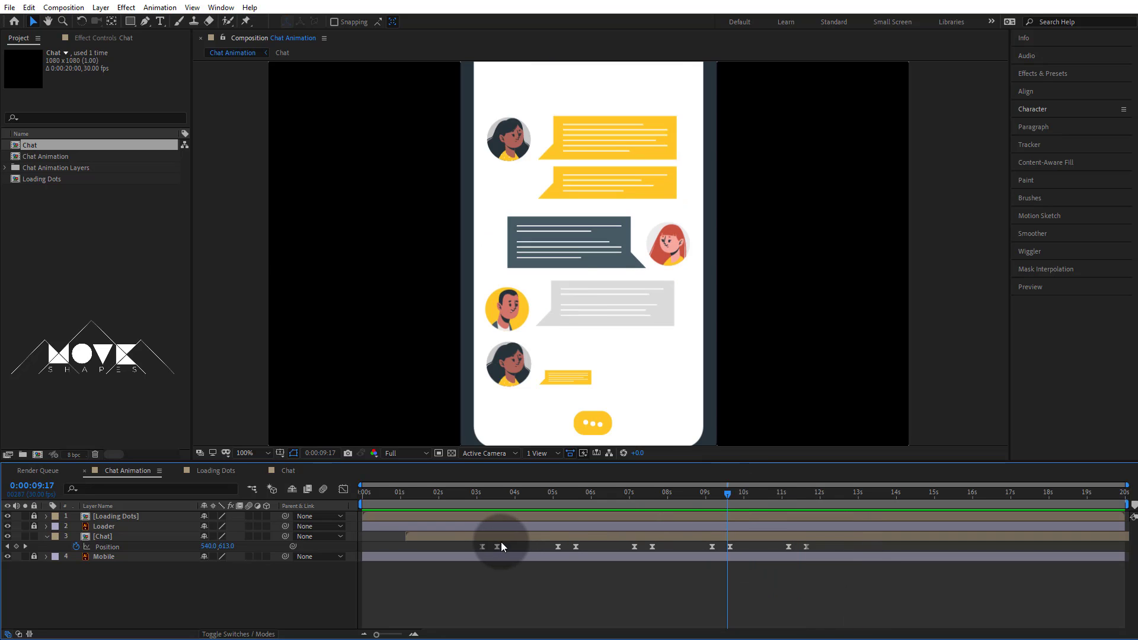
{"action": "left_click", "coordinate": [483, 547]}
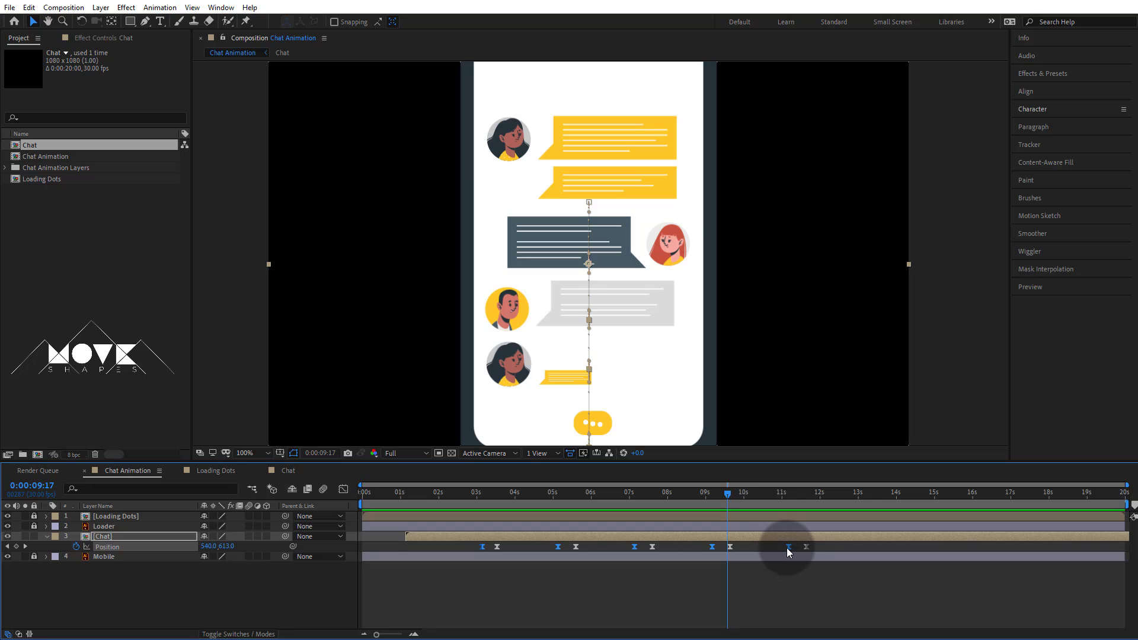
{"action": "left_click_drag", "start_coordinate": [788, 547], "coordinate": [784, 547]}
- Select the first Position keyframe, re-preview from about 3 seconds, and park at 5 seconds
{"action": "left_click", "coordinate": [477, 547]}
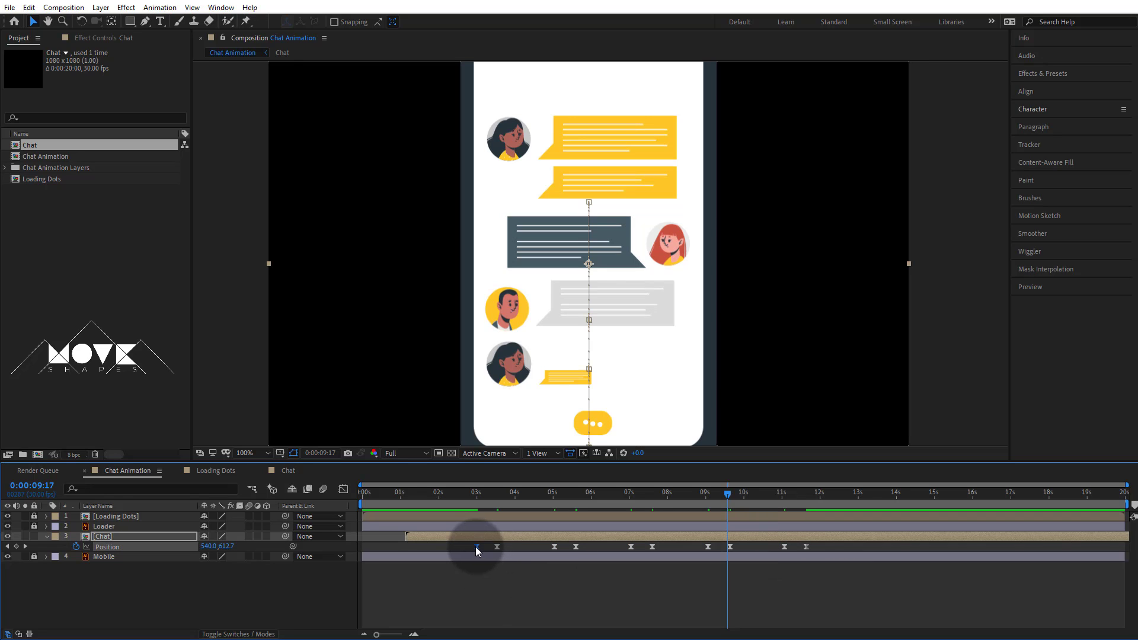
{"action": "left_click", "coordinate": [471, 505]}
{"action": "key", "text": "space"}
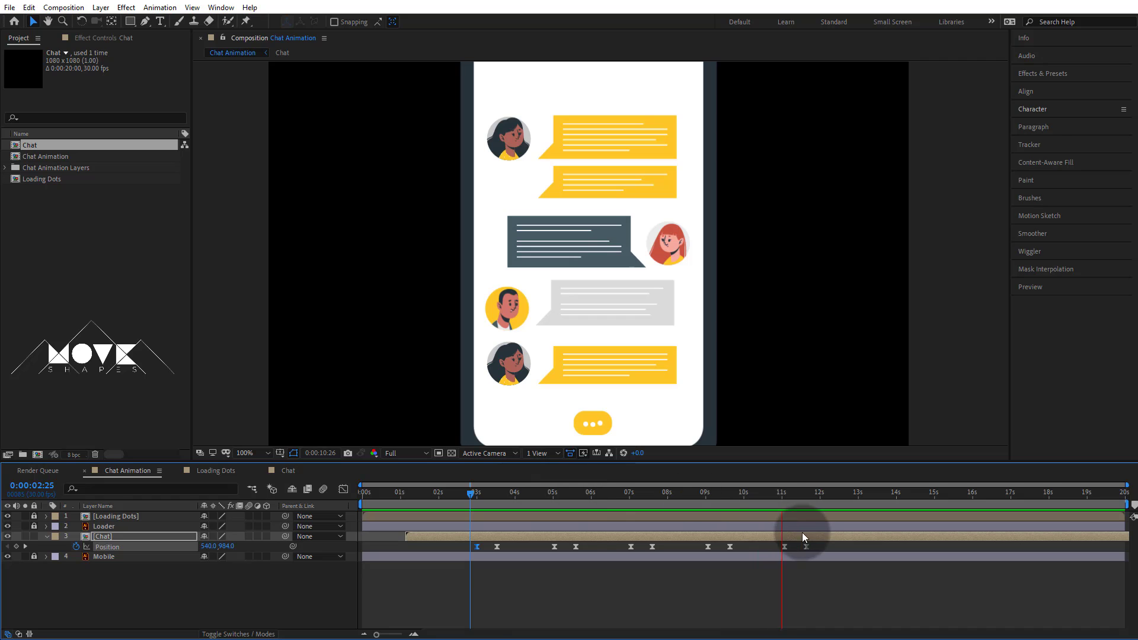
{"action": "mouse_move", "coordinate": [781, 511]}
{"action": "left_mouse_down"}
{"action": "mouse_move", "coordinate": [444, 520]}
{"action": "mouse_move", "coordinate": [362, 536]}
{"action": "left_mouse_up"}
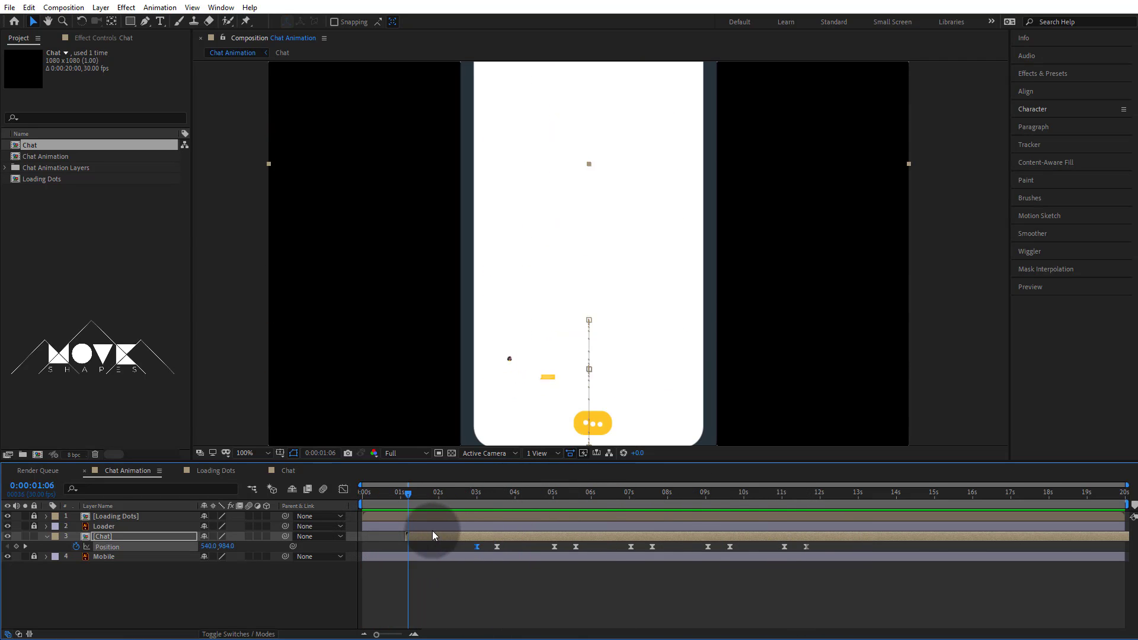
{"action": "left_click_drag", "start_coordinate": [432, 531], "coordinate": [553, 537]}
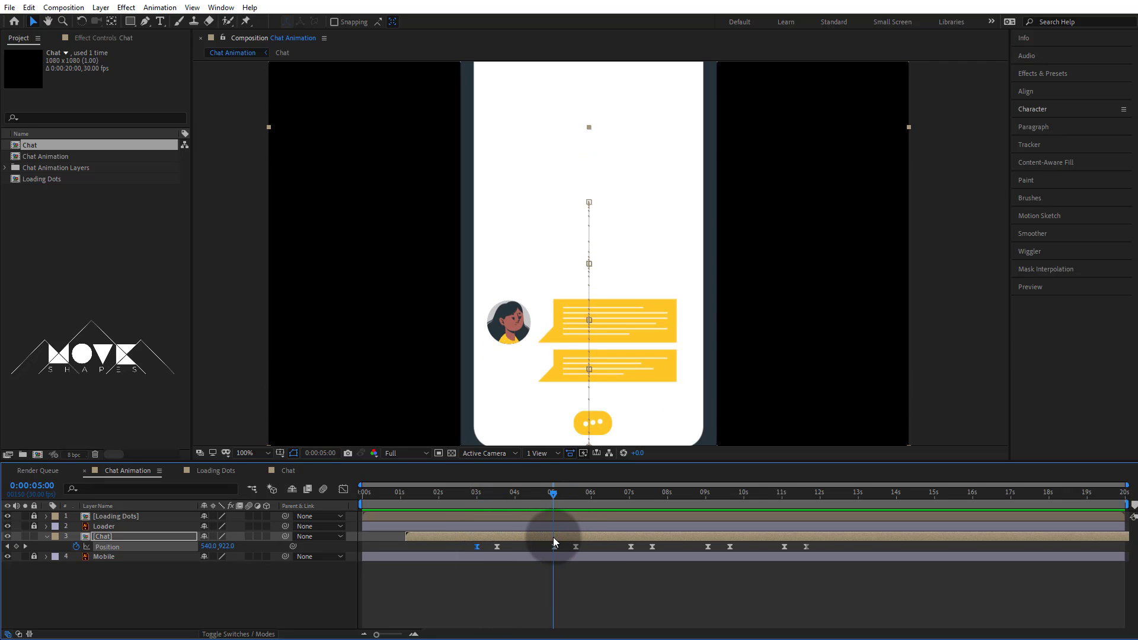
- Collapse and lock the Chat layer, then unlock and select the Loader layer
{"action": "left_click", "coordinate": [47, 536]}
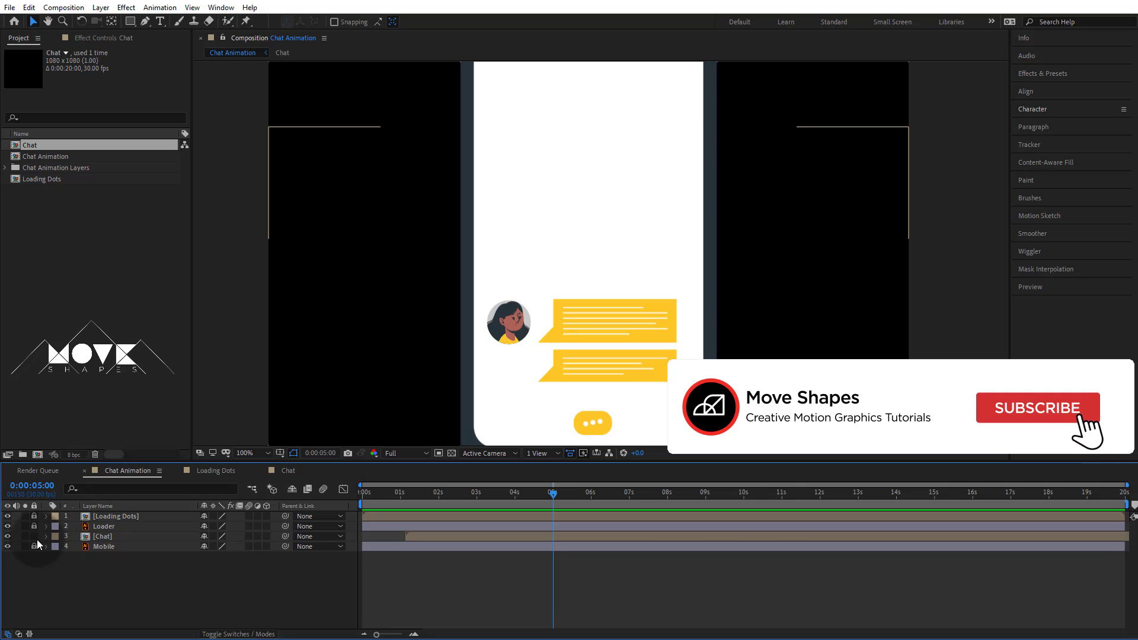
{"action": "left_click", "coordinate": [34, 535]}
{"action": "left_click", "coordinate": [34, 526]}
{"action": "left_click", "coordinate": [104, 526]}
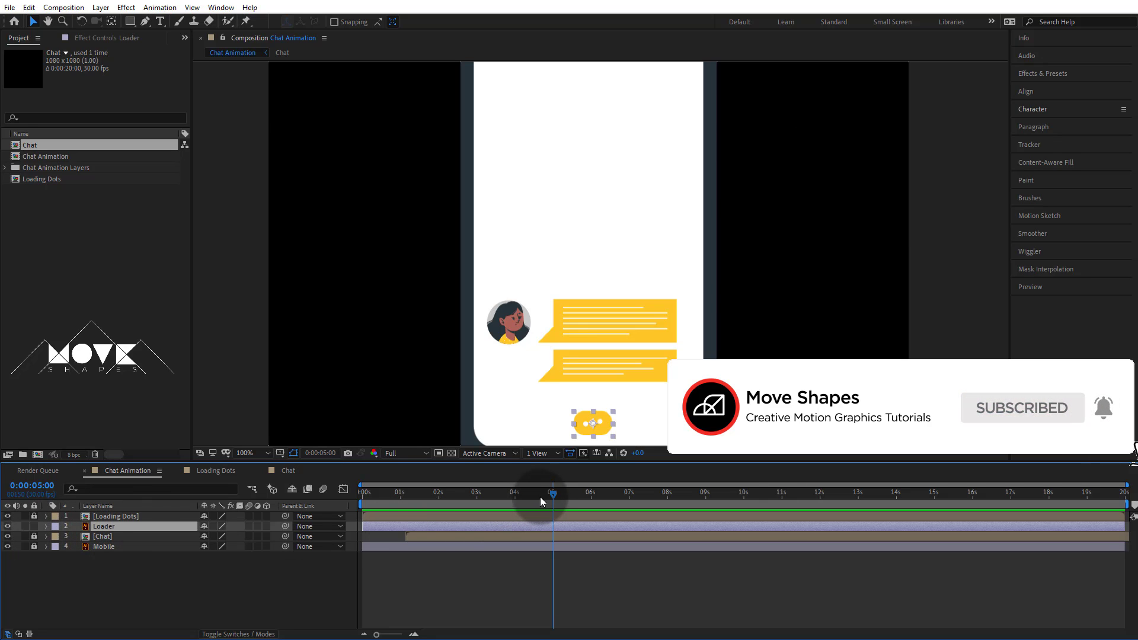
- Add a Fill effect to the Loader, sample the bubbles' yellow, and keyframe its Color
{"action": "left_click", "coordinate": [97, 37]}
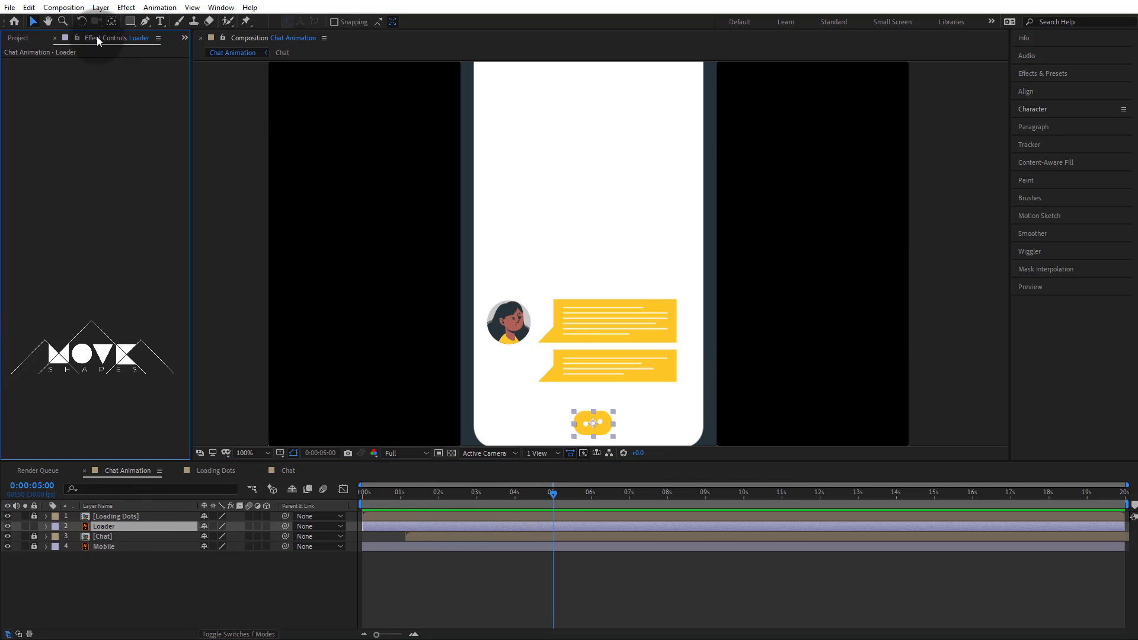
{"action": "right_click", "coordinate": [93, 143]}
{"action": "mouse_move", "coordinate": [147, 312]}
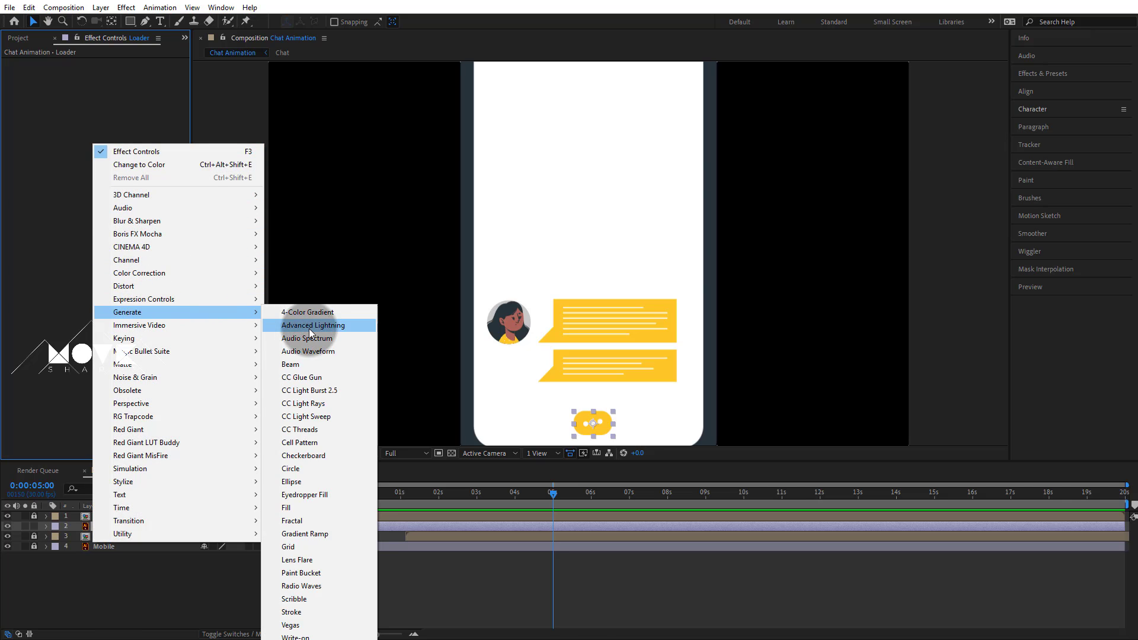
{"action": "left_click", "coordinate": [286, 507]}
{"action": "left_click", "coordinate": [126, 93]}
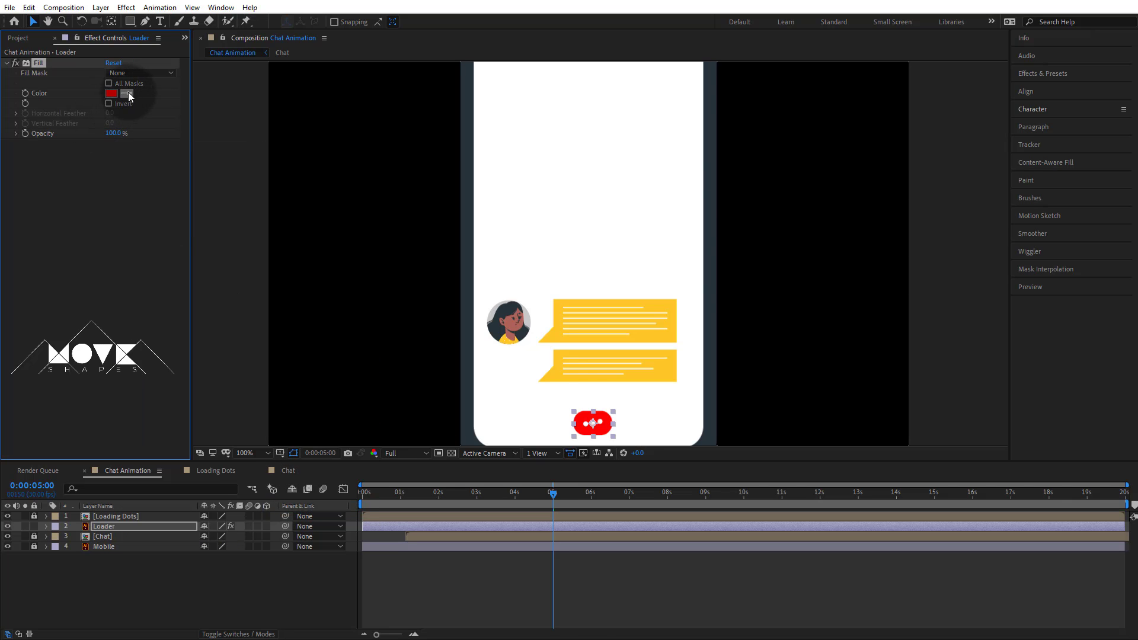
{"action": "left_click", "coordinate": [658, 373]}
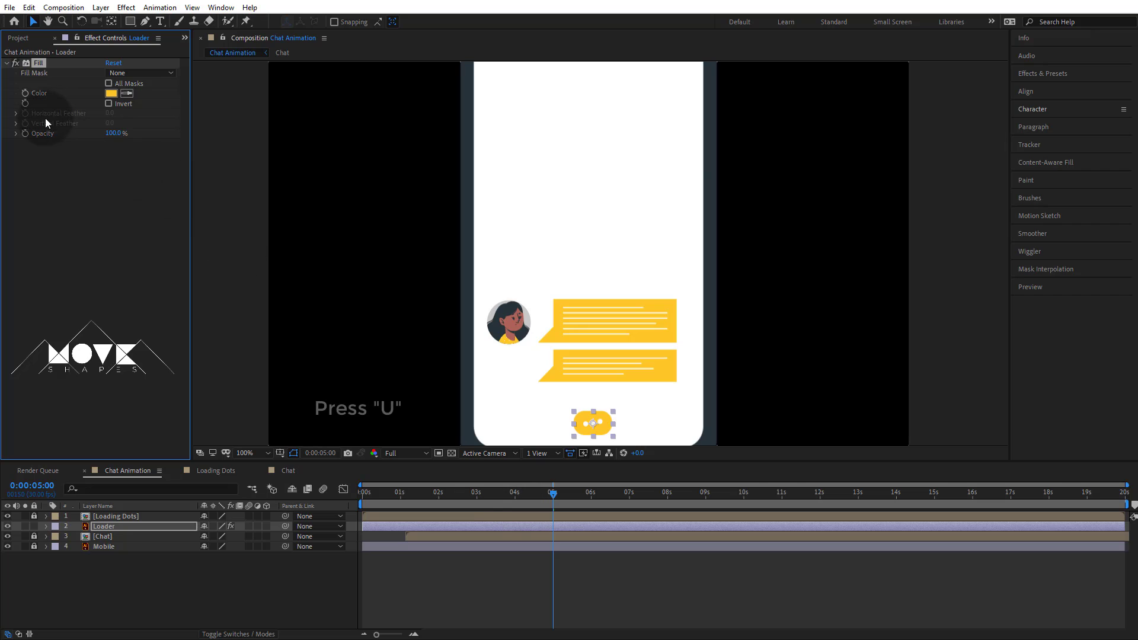
{"action": "left_click", "coordinate": [25, 93]}
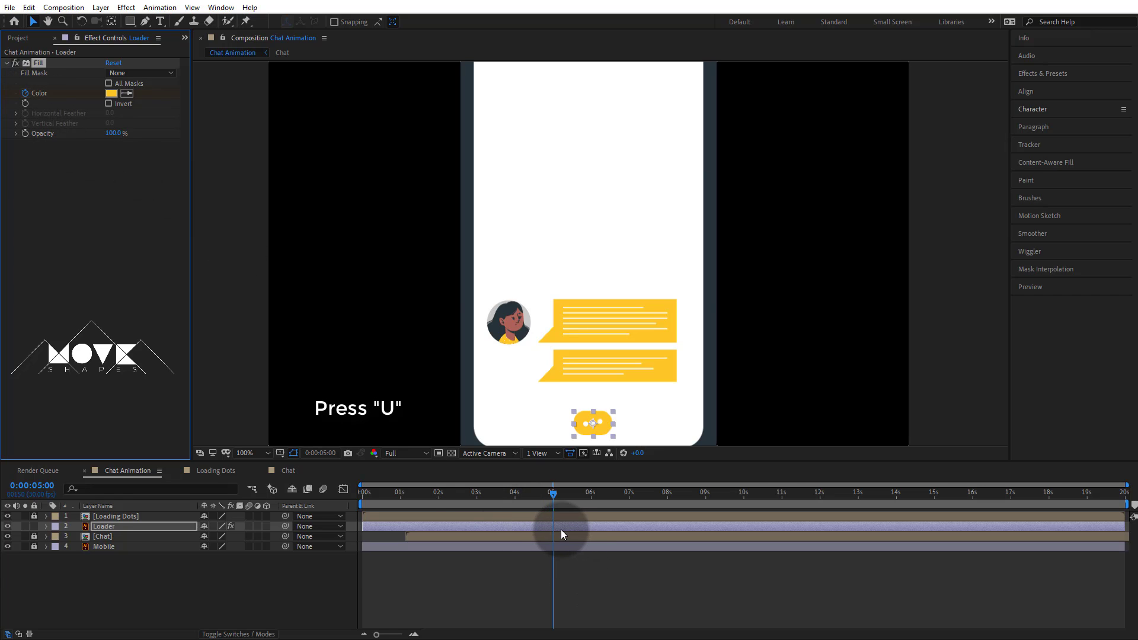
- Reveal the Loader's Color keyframe and move it to 0:00:05:15
{"action": "key", "text": "u"}
{"action": "left_click_drag", "start_coordinate": [554, 494], "coordinate": [572, 497]}
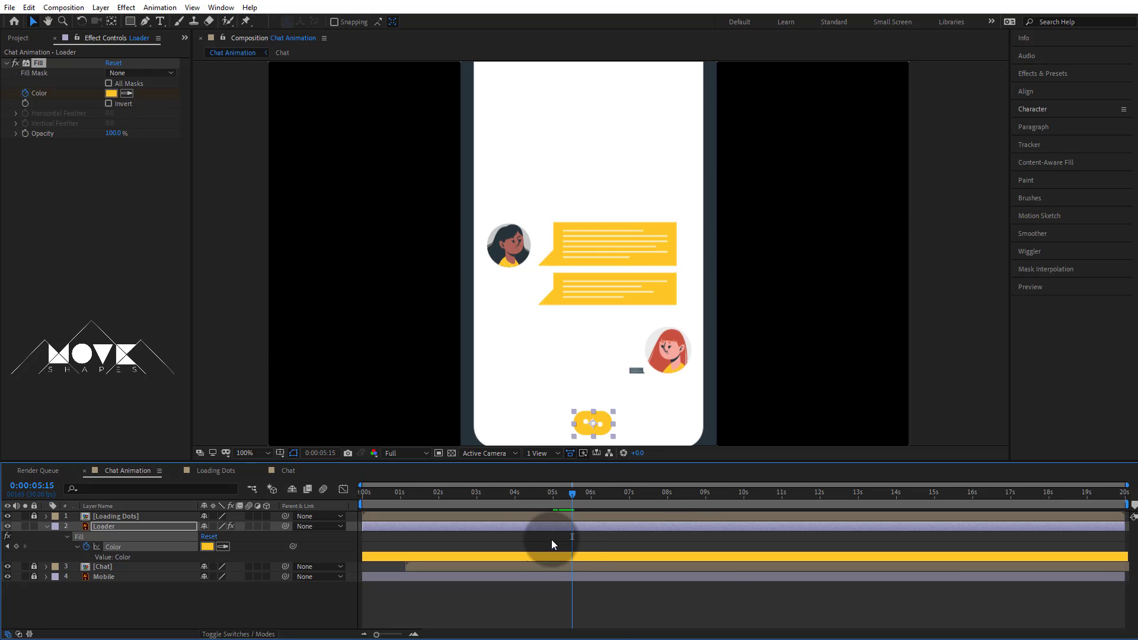
{"action": "left_click_drag", "start_coordinate": [553, 546], "coordinate": [572, 546]}
- Switch the loader to the dark grey bubble colour and hold it until about 7 seconds
{"action": "left_click_drag", "start_coordinate": [582, 504], "coordinate": [596, 505]}
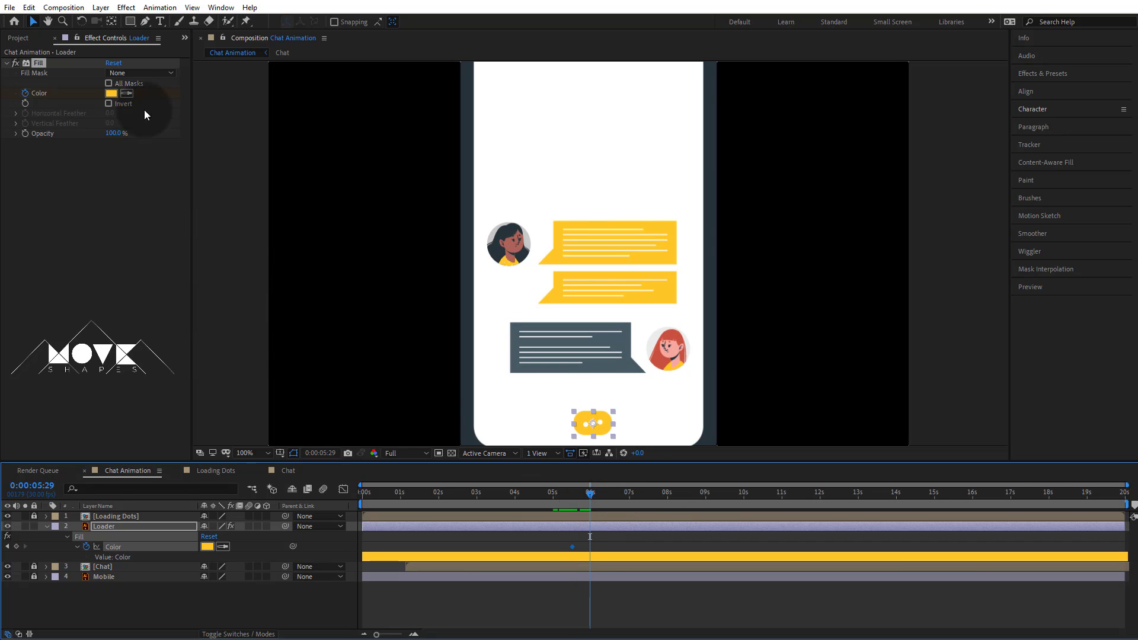
{"action": "left_click", "coordinate": [126, 93]}
{"action": "left_click", "coordinate": [622, 346]}
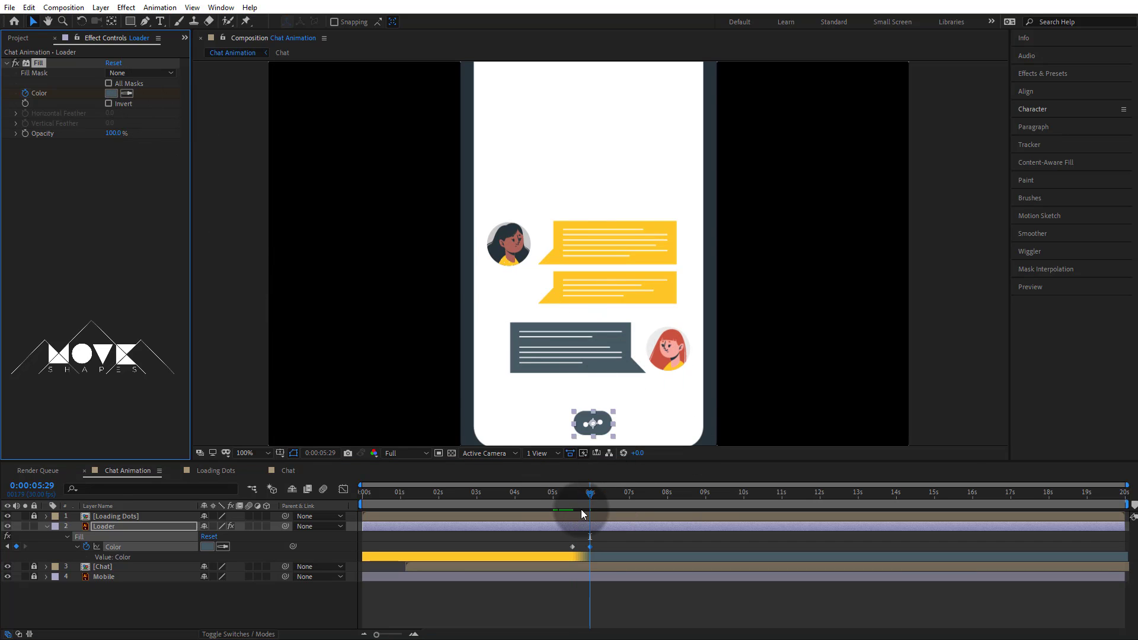
{"action": "left_click_drag", "start_coordinate": [581, 509], "coordinate": [662, 522]}
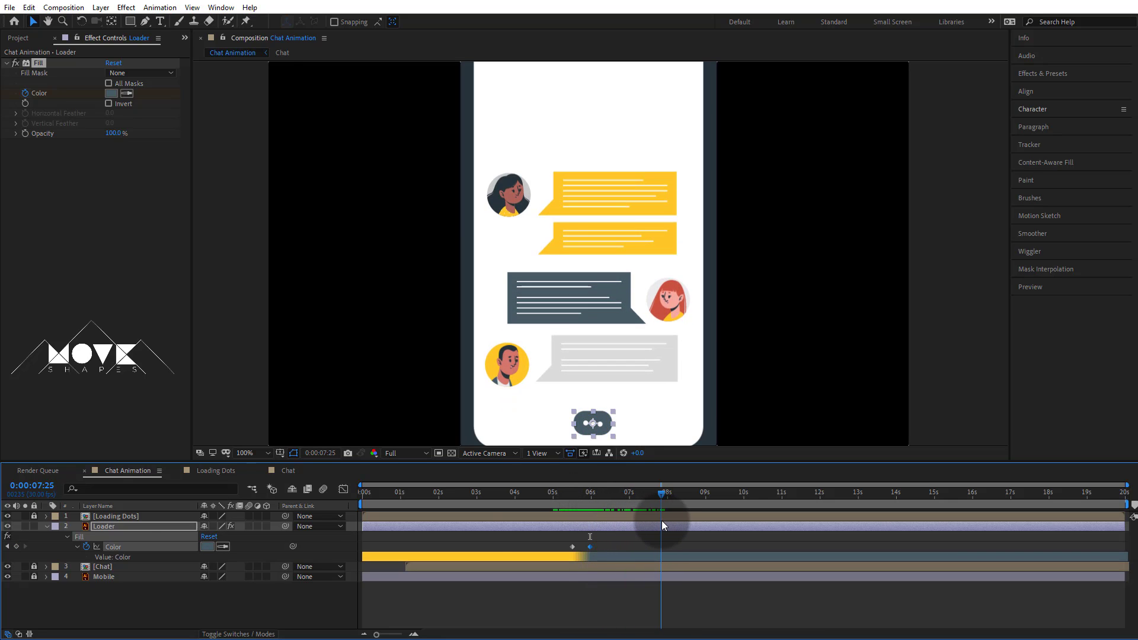
{"action": "left_click", "coordinate": [16, 546]}
- At about 8:05, change the loader to the light grey bubble colour, holding it to 8:12
{"action": "left_click_drag", "start_coordinate": [661, 493], "coordinate": [677, 495]}
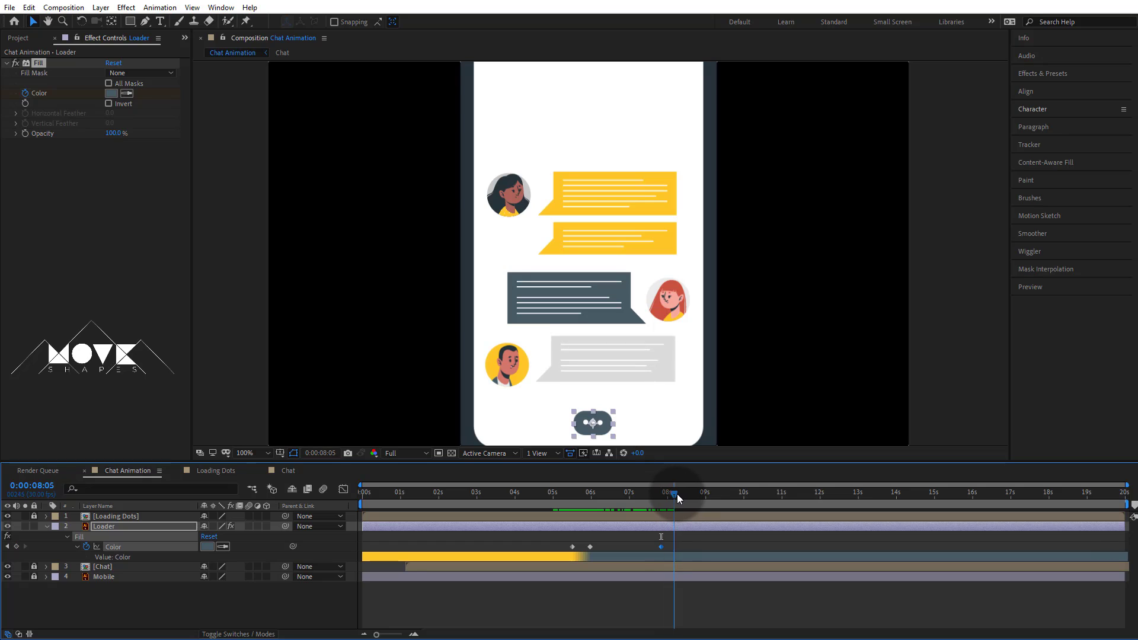
{"action": "left_click", "coordinate": [127, 95]}
{"action": "left_click", "coordinate": [673, 340]}
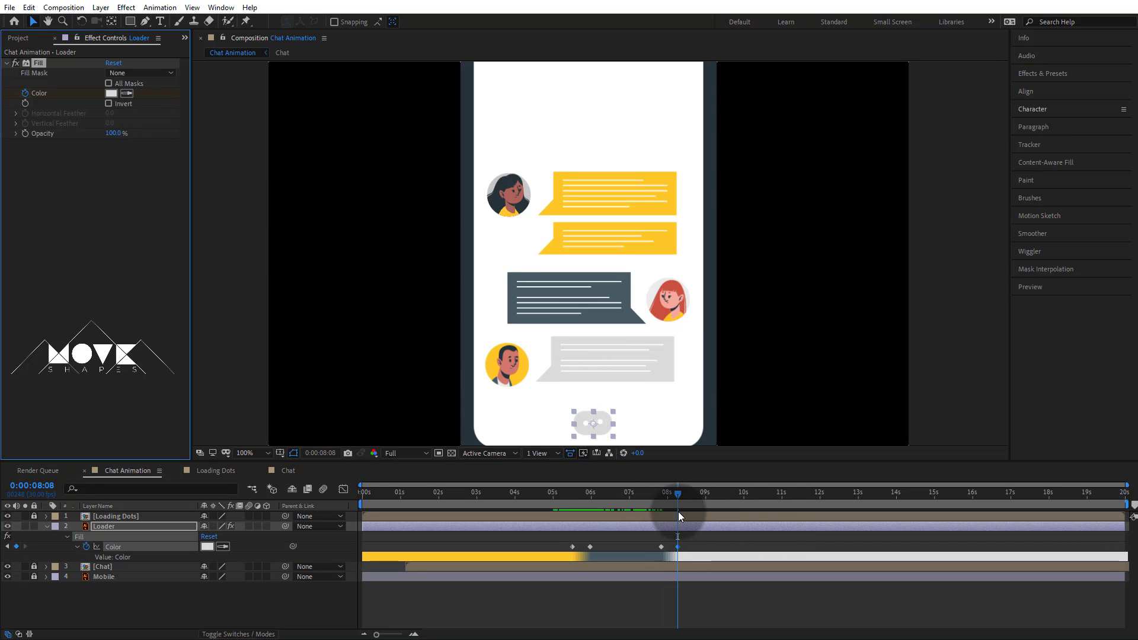
{"action": "left_click_drag", "start_coordinate": [679, 494], "coordinate": [740, 506]}
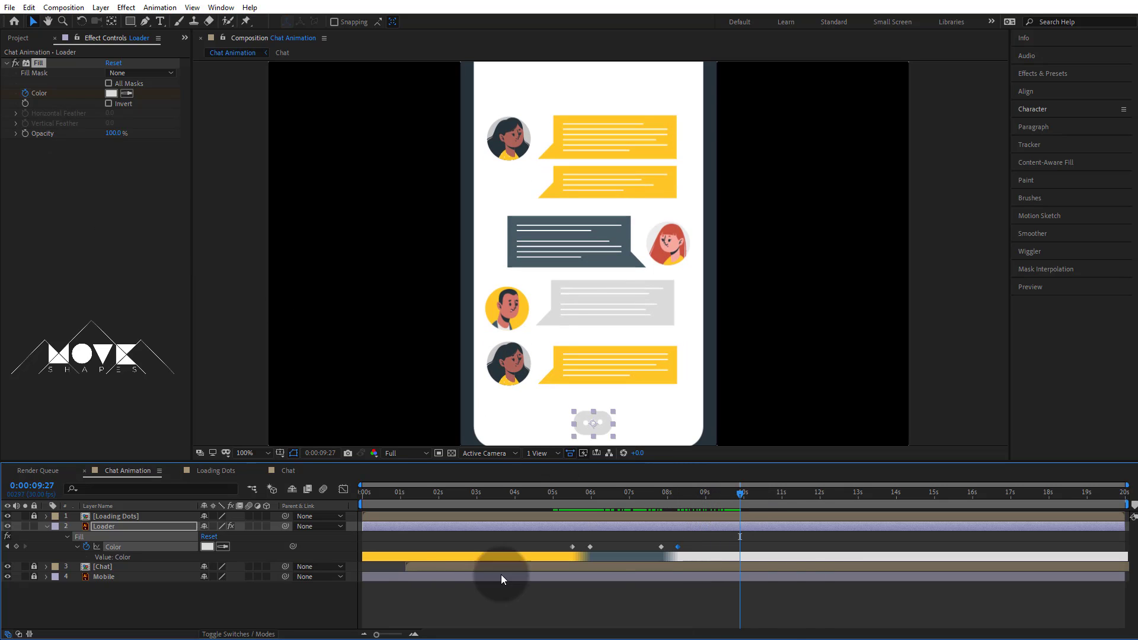
{"action": "left_click", "coordinate": [16, 545]}
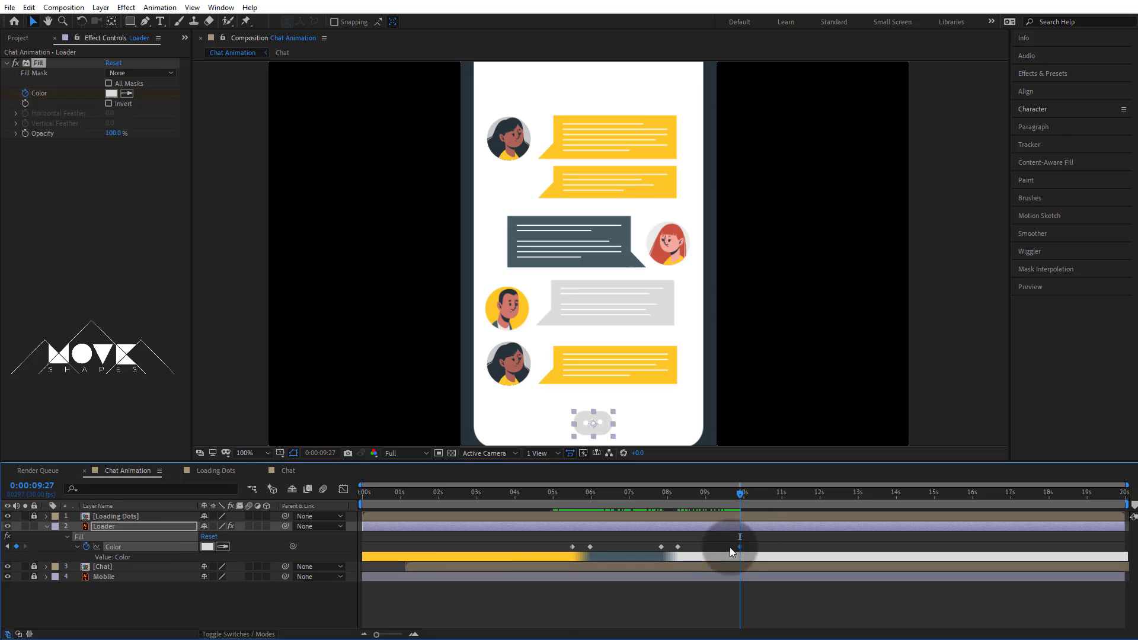
- Change the loader to the yellow bubble colour and hold it until the emoji bubble near 11 seconds
{"action": "left_click", "coordinate": [126, 93]}
{"action": "left_click", "coordinate": [674, 349]}
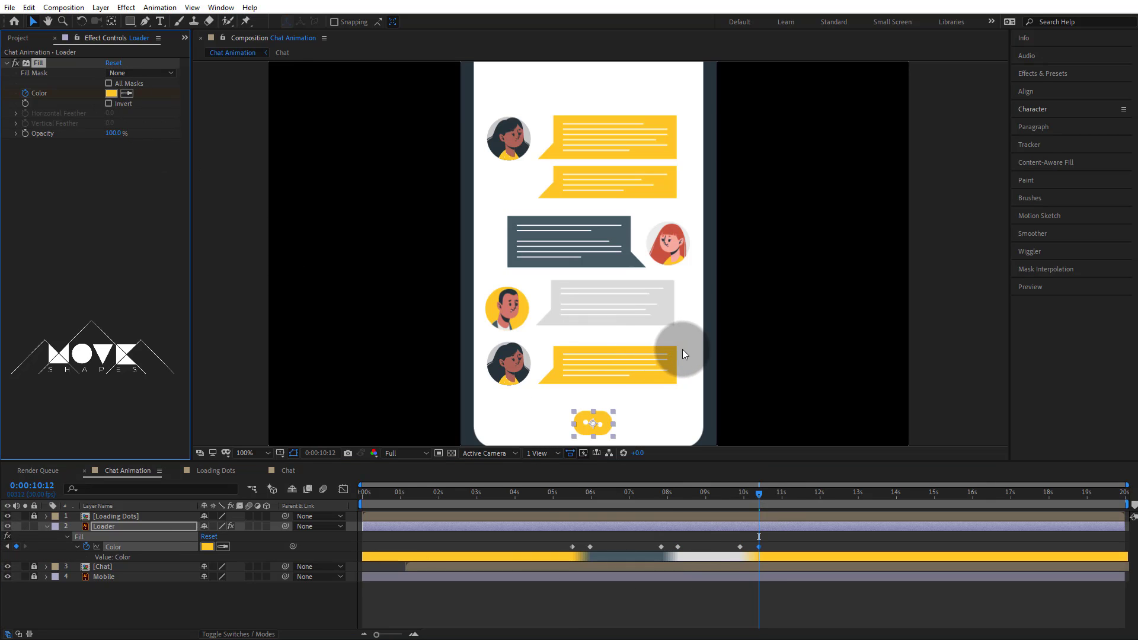
{"action": "left_click", "coordinate": [806, 494]}
{"action": "left_click_drag", "start_coordinate": [808, 497], "coordinate": [813, 498]}
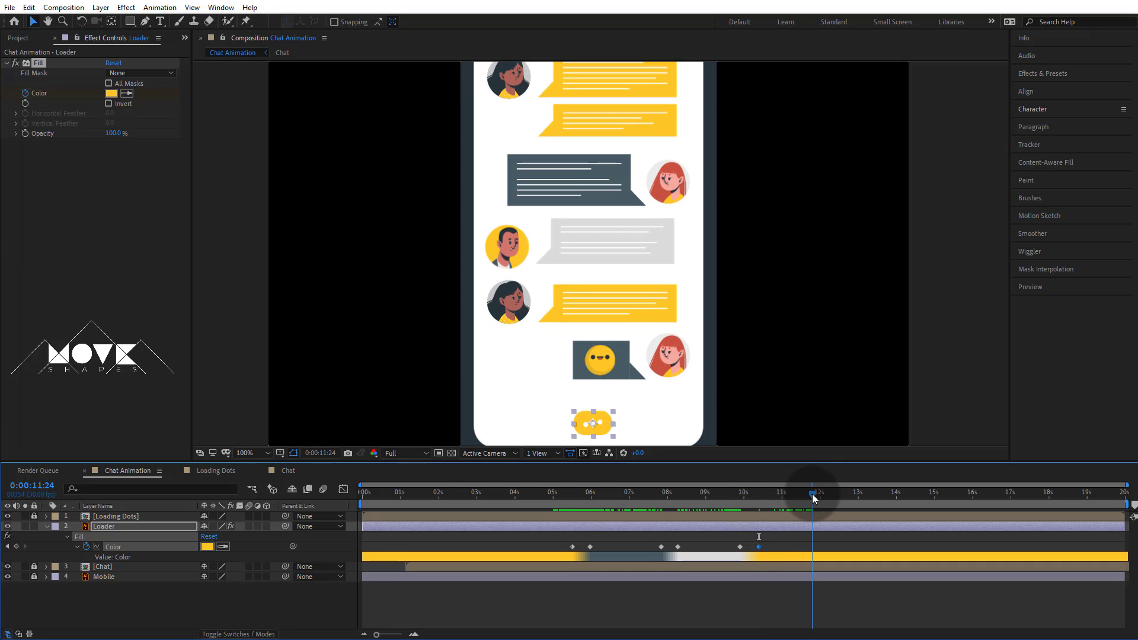
{"action": "left_click", "coordinate": [16, 547]}
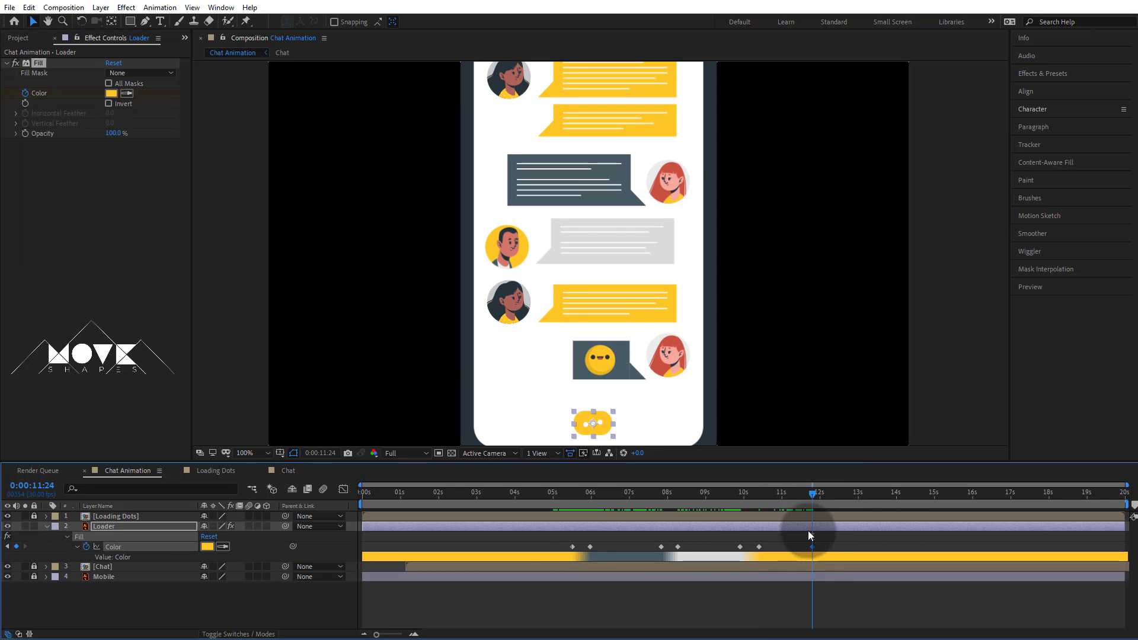
- At 12:10, set the loader back to the dark grey bubble colour, then rewind near the start
{"action": "left_click_drag", "start_coordinate": [828, 502], "coordinate": [833, 500]}
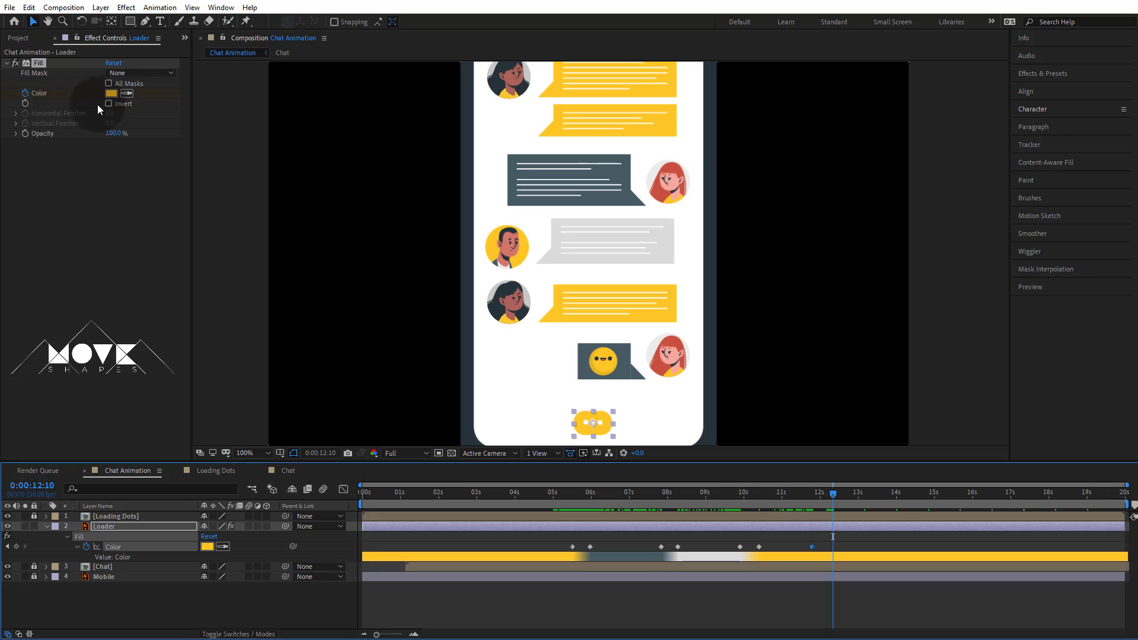
{"action": "left_click", "coordinate": [127, 93]}
{"action": "left_click", "coordinate": [628, 367]}
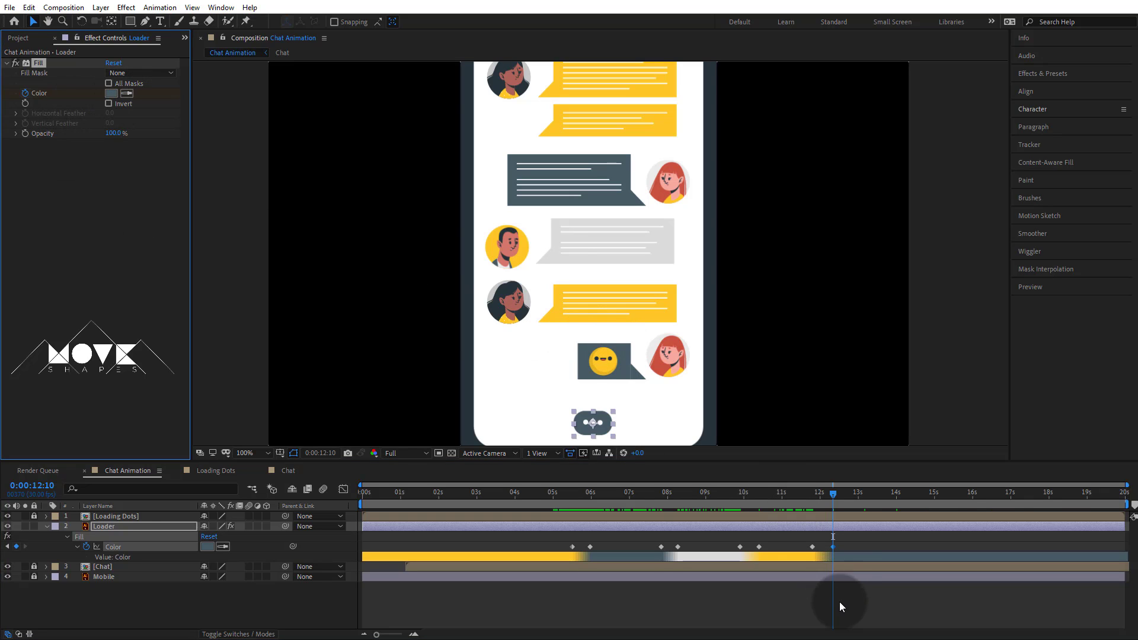
{"action": "left_click", "coordinate": [828, 496]}
{"action": "mouse_move", "coordinate": [828, 497]}
{"action": "left_mouse_down"}
{"action": "mouse_move", "coordinate": [463, 518]}
{"action": "mouse_move", "coordinate": [558, 522]}
{"action": "mouse_move", "coordinate": [524, 533]}
{"action": "mouse_move", "coordinate": [596, 550]}
{"action": "mouse_move", "coordinate": [523, 549]}
{"action": "left_mouse_up"}
- Shift the first loader Color keyframes earlier, previewing to check timing, ending at 0:00:08:23
{"action": "left_click", "coordinate": [495, 502]}
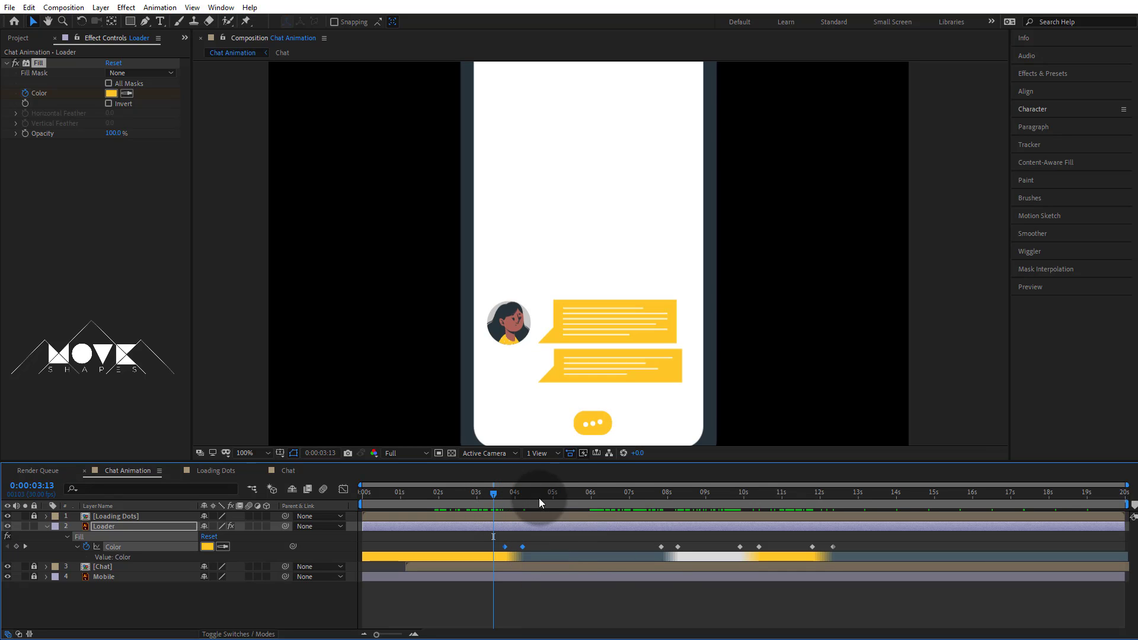
{"action": "key", "text": "space"}
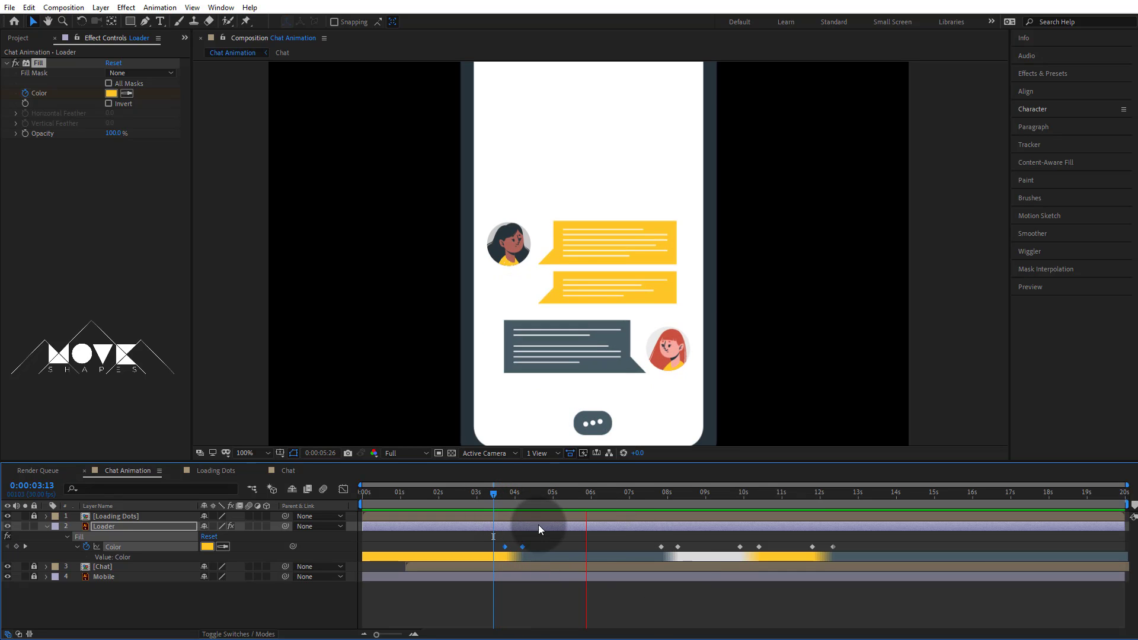
{"action": "mouse_move", "coordinate": [478, 500]}
{"action": "left_mouse_down"}
{"action": "mouse_move", "coordinate": [676, 553]}
{"action": "mouse_move", "coordinate": [595, 544]}
{"action": "left_mouse_up"}
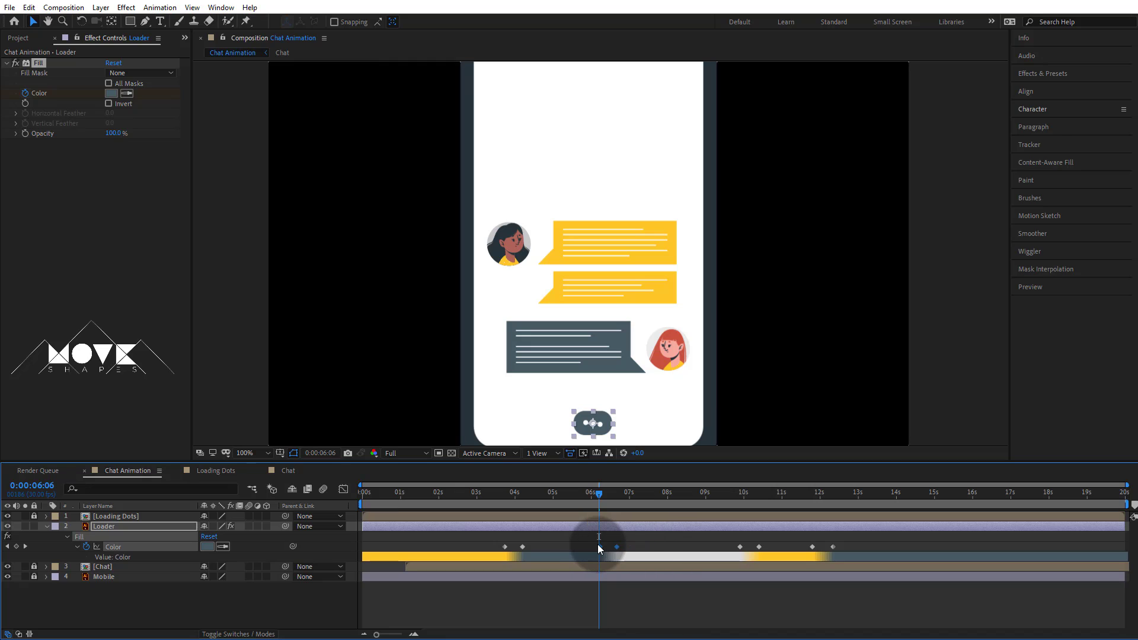
{"action": "left_click", "coordinate": [584, 492]}
{"action": "key", "text": "space"}
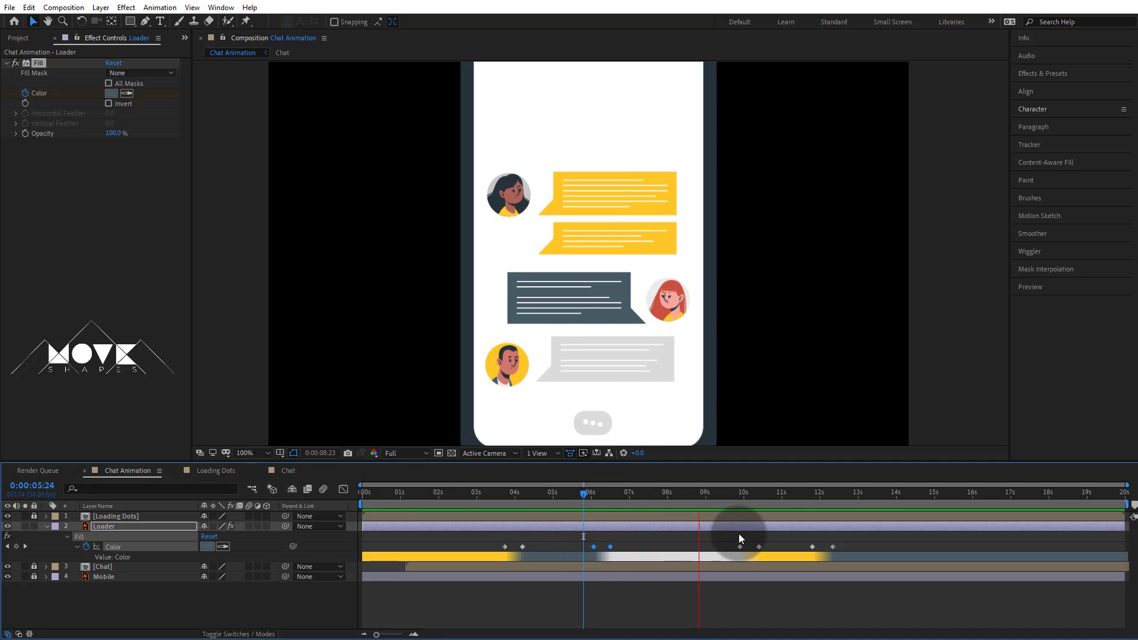
{"action": "key", "text": "space"}
{"action": "left_click_drag", "start_coordinate": [696, 493], "coordinate": [694, 503]}
- Move the Color keyframe pairs near 10 and 12 seconds earlier, to about 8:10–8:21 and 10:04–10:15
{"action": "mouse_move", "coordinate": [730, 543]}
{"action": "left_mouse_down"}
{"action": "mouse_move", "coordinate": [762, 550]}
{"action": "mouse_move", "coordinate": [713, 547]}
{"action": "left_mouse_up"}
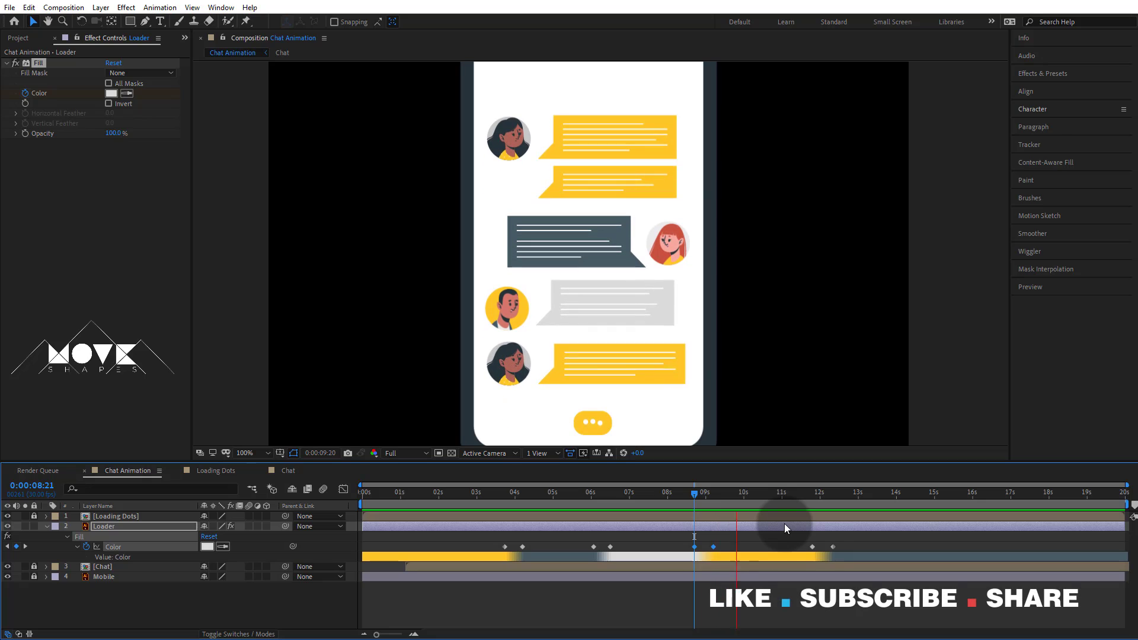
{"action": "left_click_drag", "start_coordinate": [712, 546], "coordinate": [693, 546]}
{"action": "left_click", "coordinate": [672, 493]}
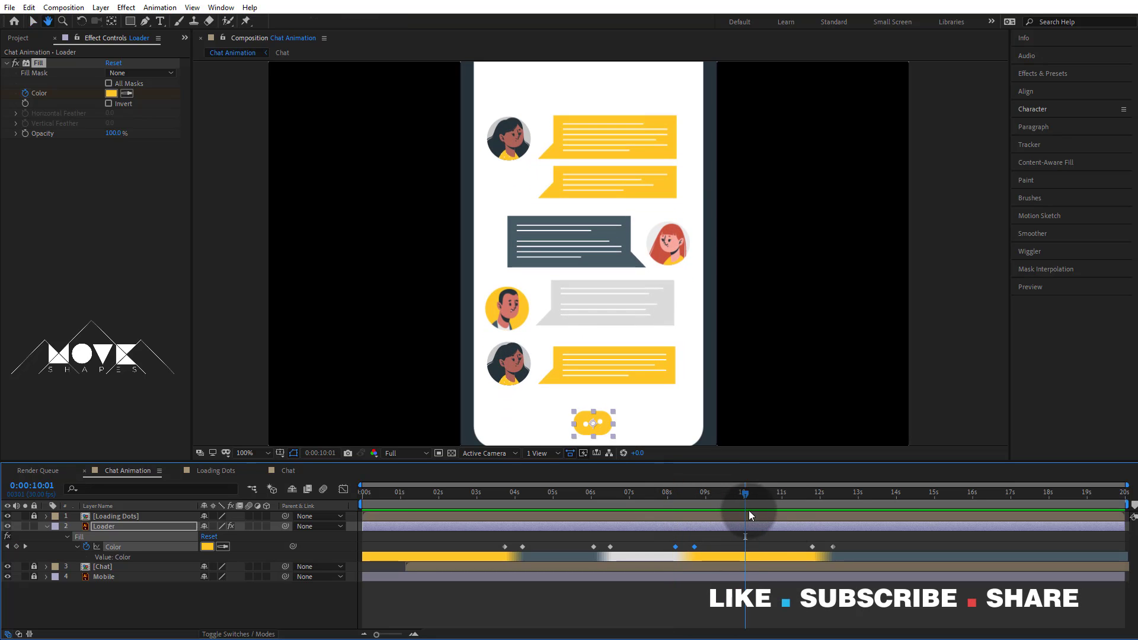
{"action": "mouse_move", "coordinate": [788, 539]}
{"action": "left_mouse_down"}
{"action": "mouse_move", "coordinate": [846, 556]}
{"action": "mouse_move", "coordinate": [751, 546]}
{"action": "left_mouse_up"}
{"action": "left_click", "coordinate": [749, 494]}
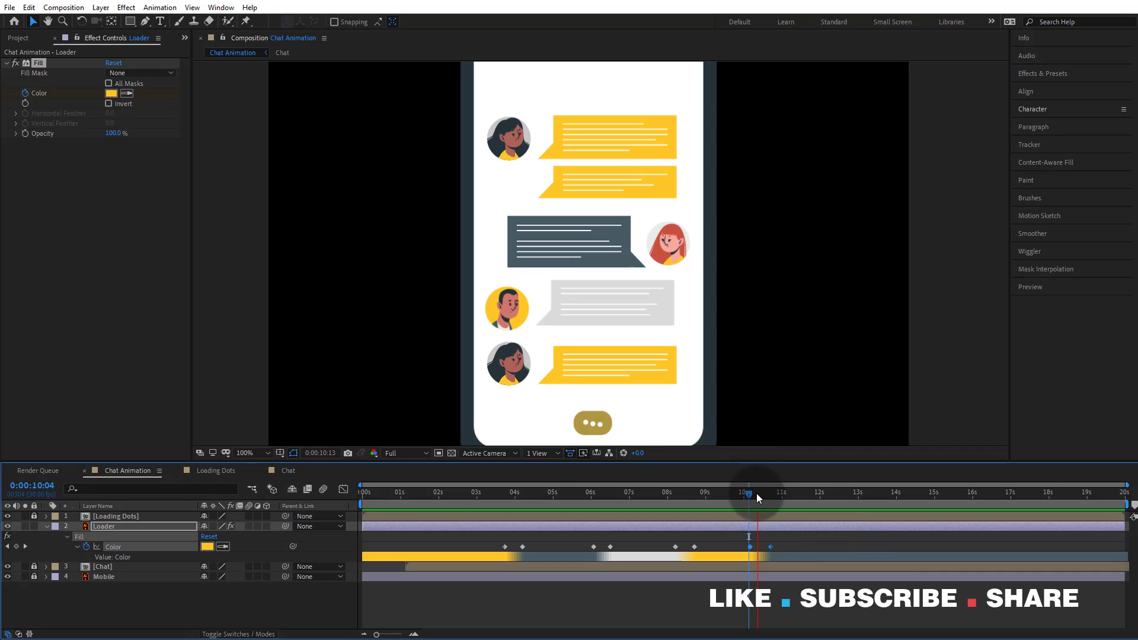